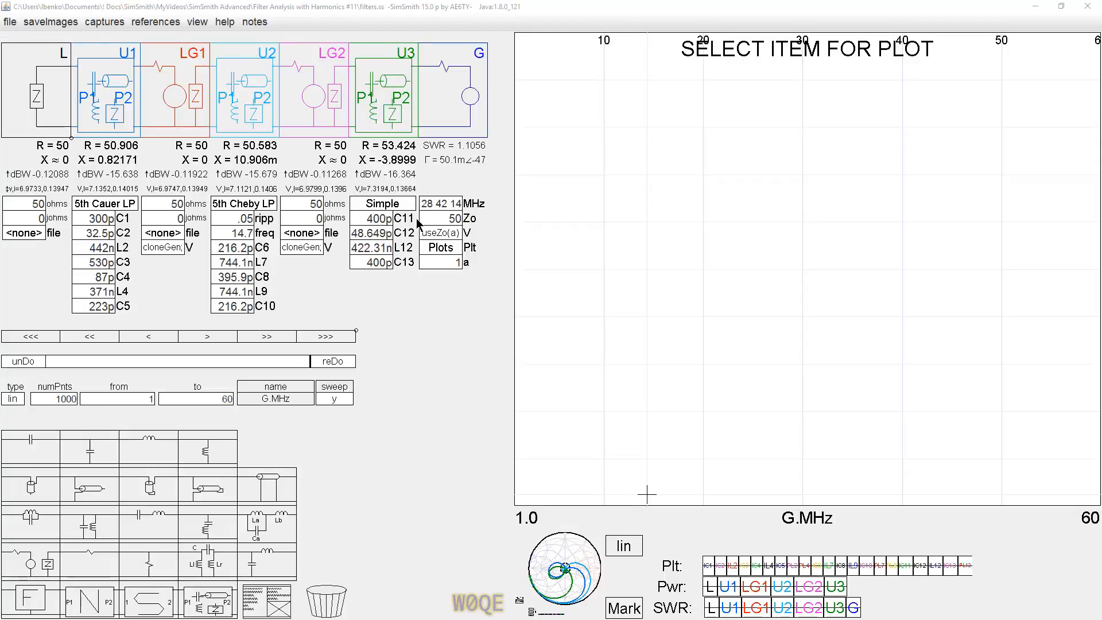
Open the U3 Simple filter's schematic, keep it clear of the plot, and plot the LG2 power and U3 SWR curves.
{"action": "left_click", "coordinate": [383, 210]}
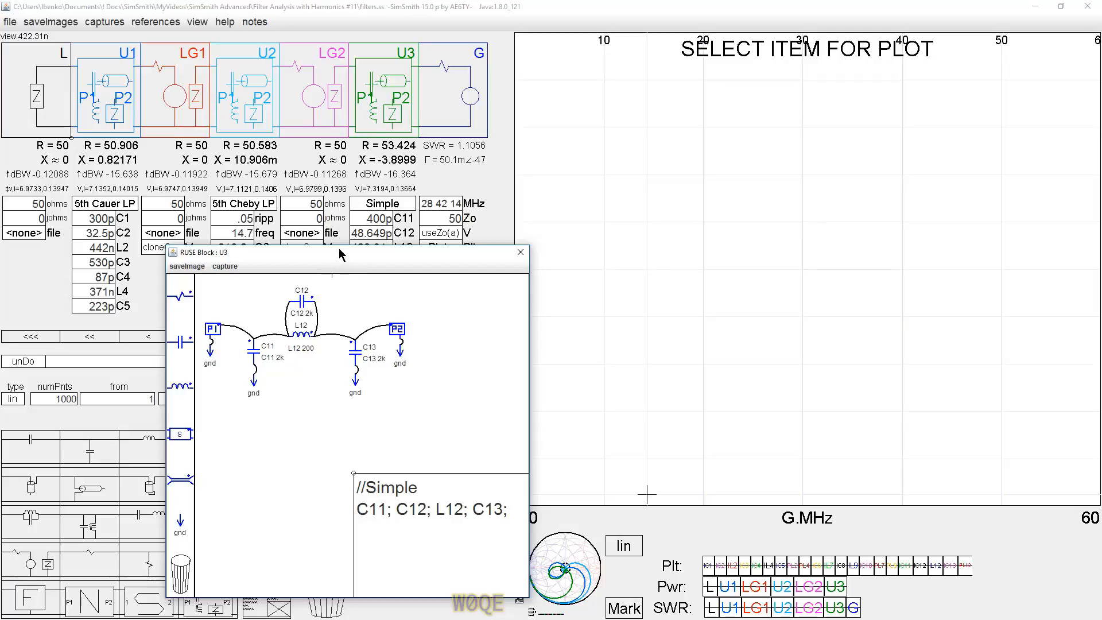
{"action": "left_click_drag", "start_coordinate": [339, 251], "coordinate": [251, 268]}
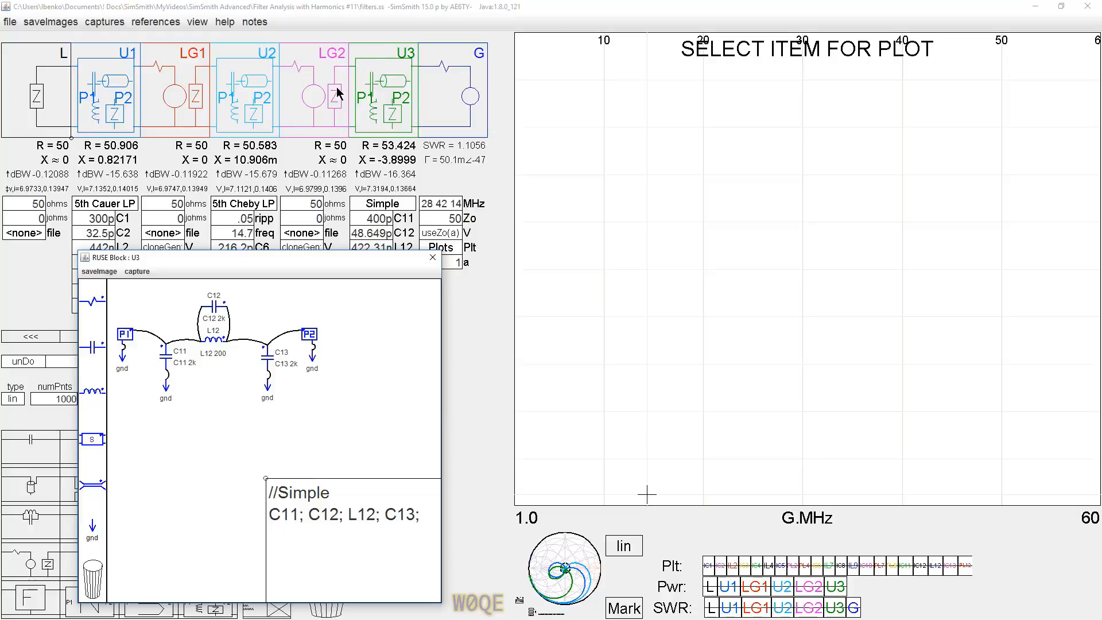
{"action": "left_click", "coordinate": [814, 591]}
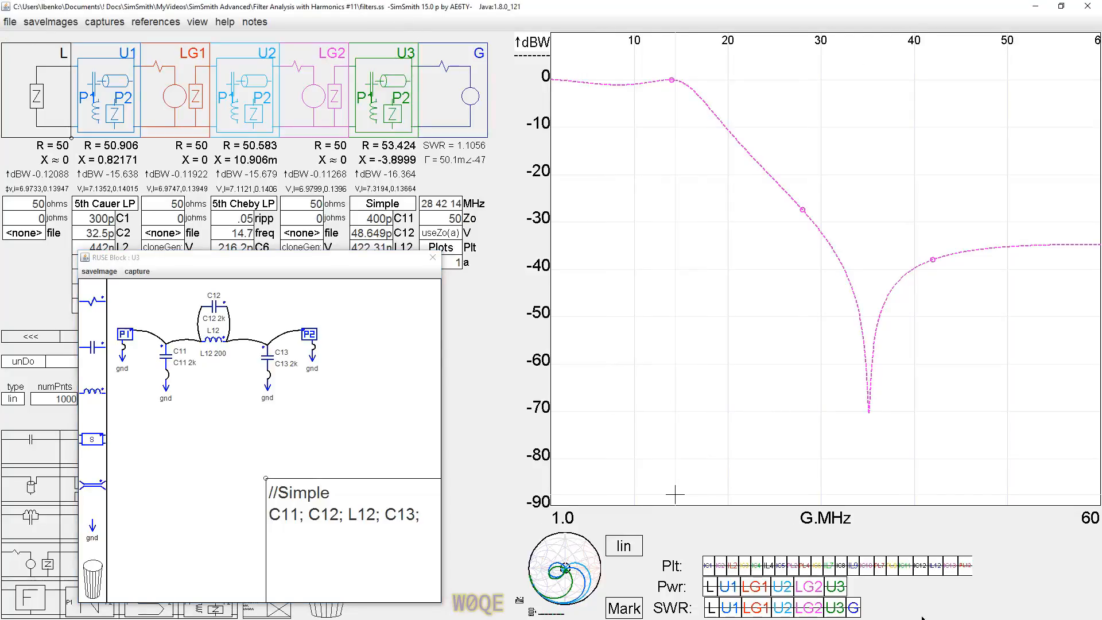
{"action": "left_click", "coordinate": [836, 608]}
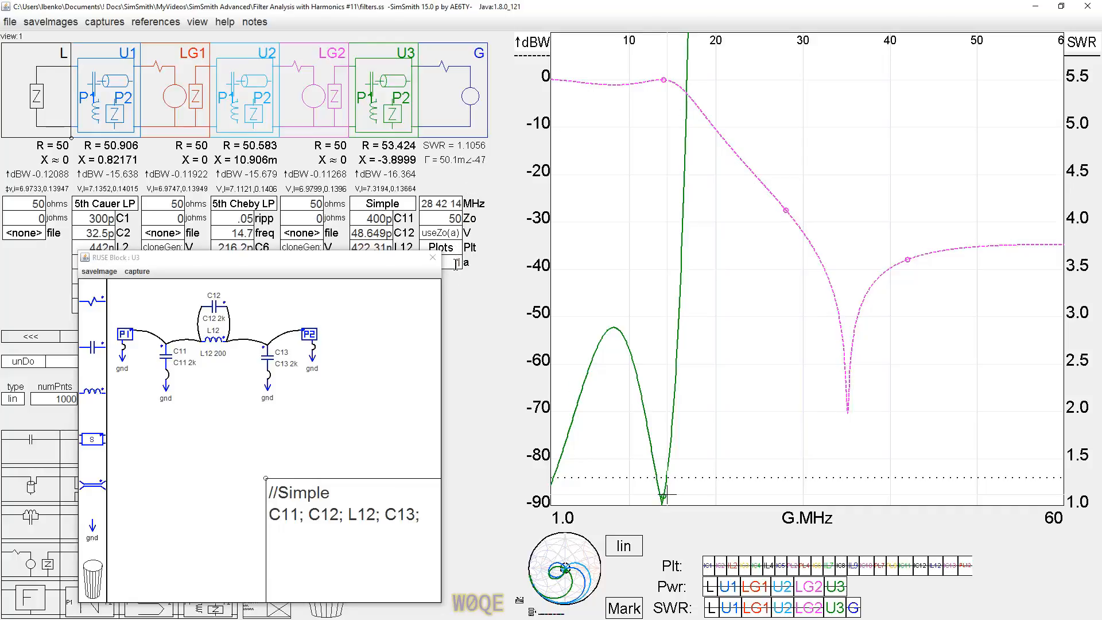
{"action": "left_click_drag", "start_coordinate": [372, 251], "coordinate": [356, 295]}
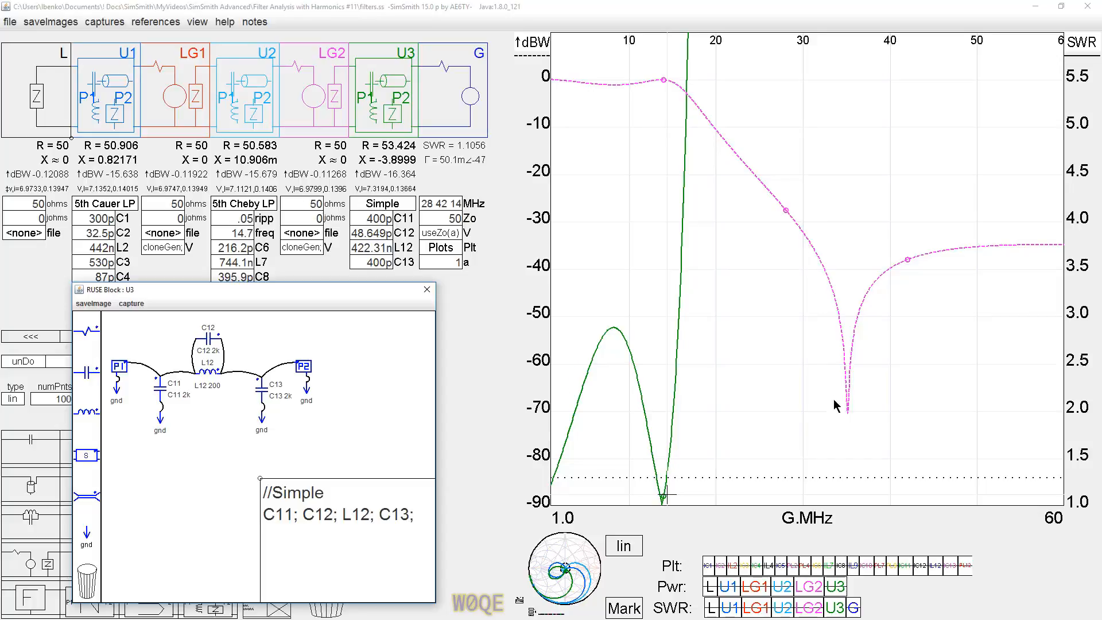
Read the LG2 power at about 14, 28 and 42 MHz and the U3 SWR on both sides of its 14 MHz dip.
{"action": "left_click", "coordinate": [664, 85]}
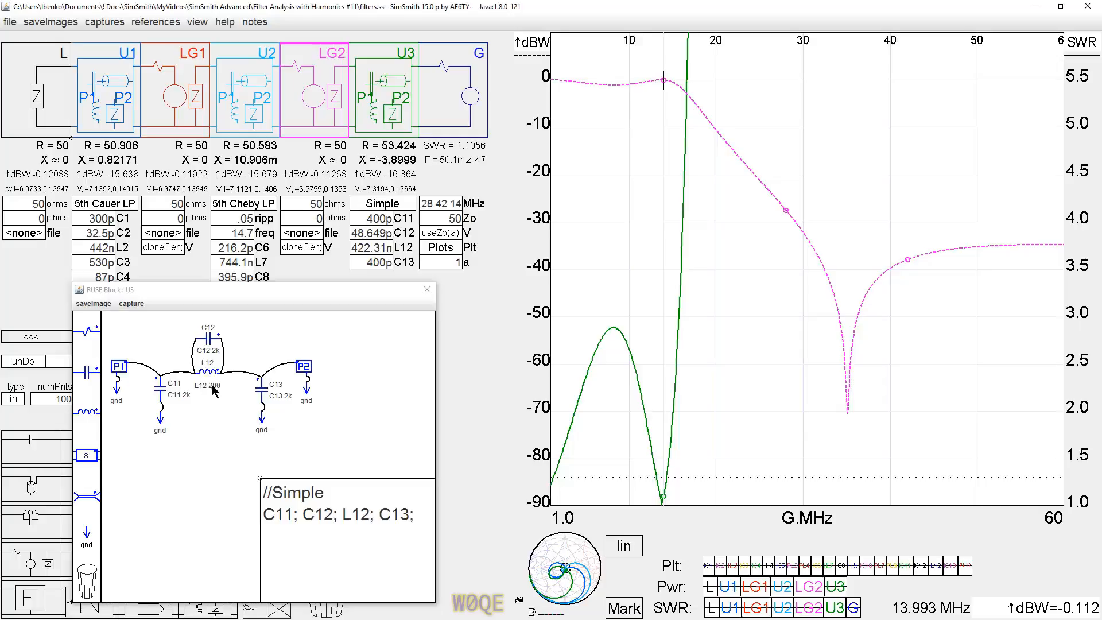
{"action": "left_click", "coordinate": [657, 483]}
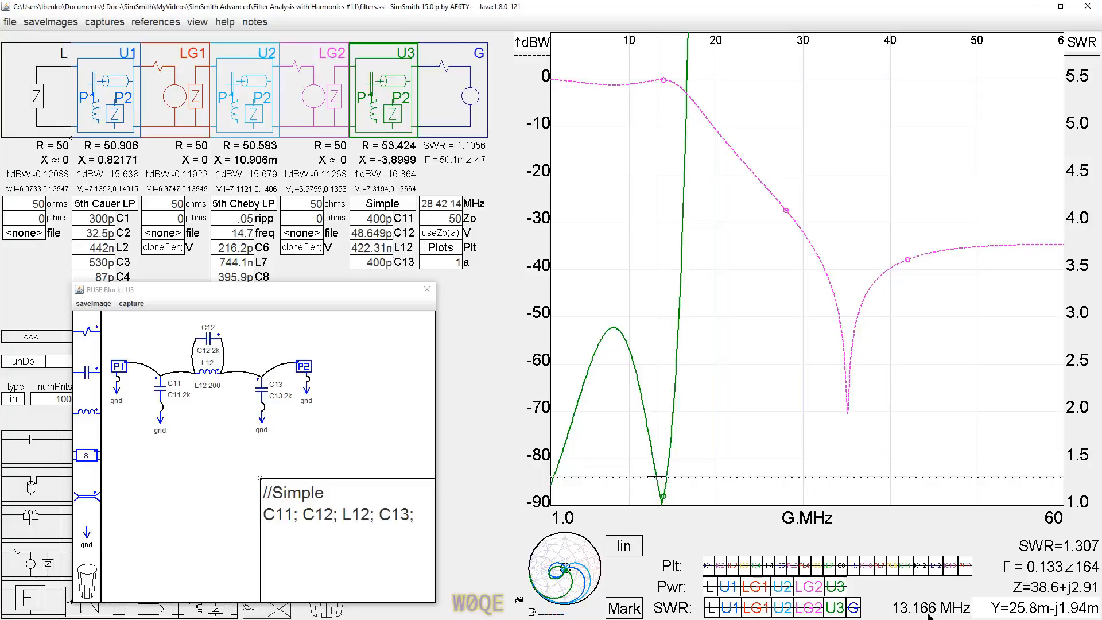
{"action": "left_click", "coordinate": [668, 483]}
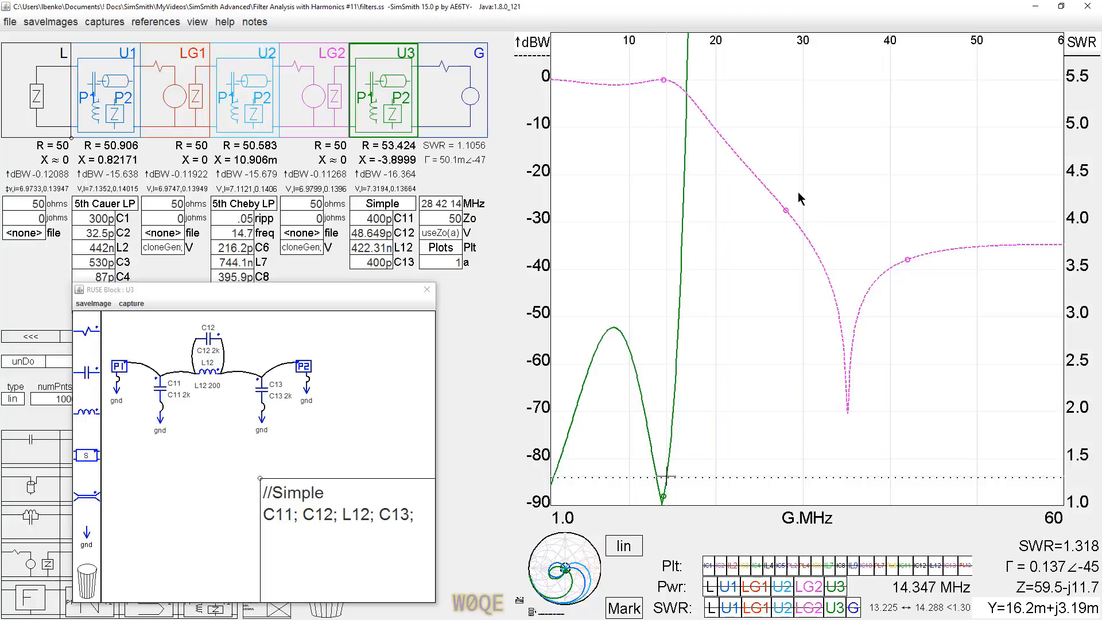
{"action": "left_click", "coordinate": [785, 213]}
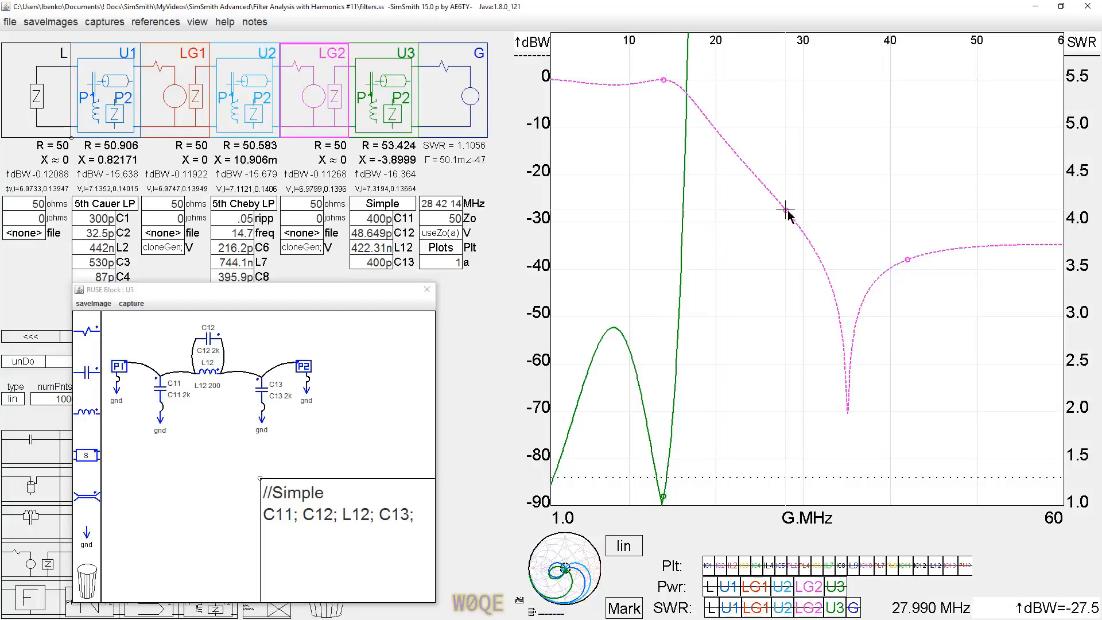
{"action": "left_click", "coordinate": [907, 261]}
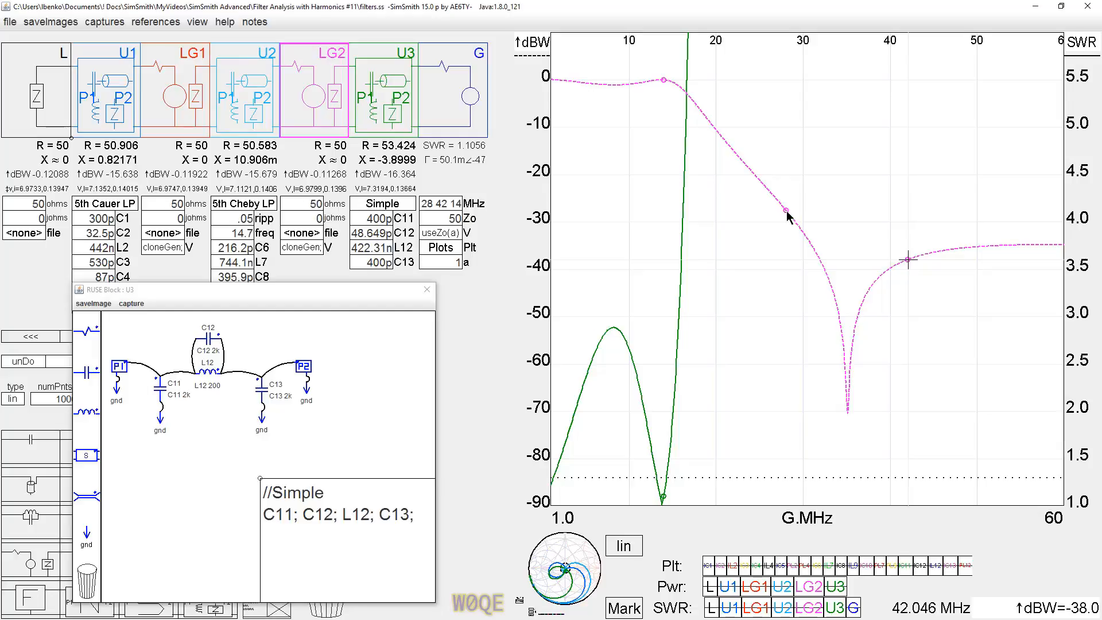
{"action": "left_click", "coordinate": [787, 213]}
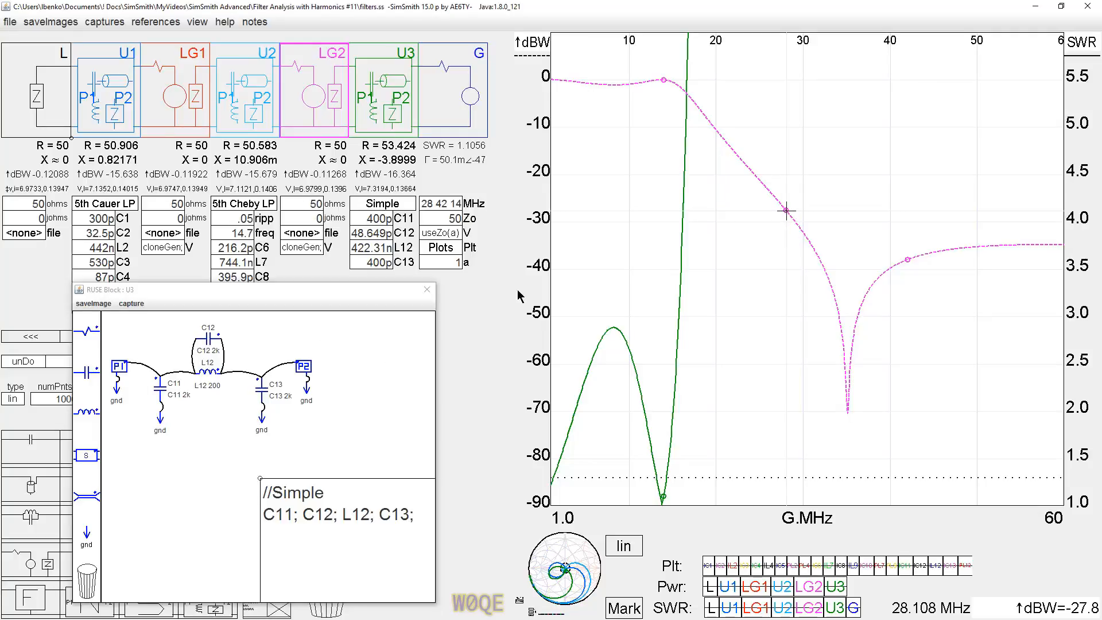
{"action": "left_click", "coordinate": [908, 261]}
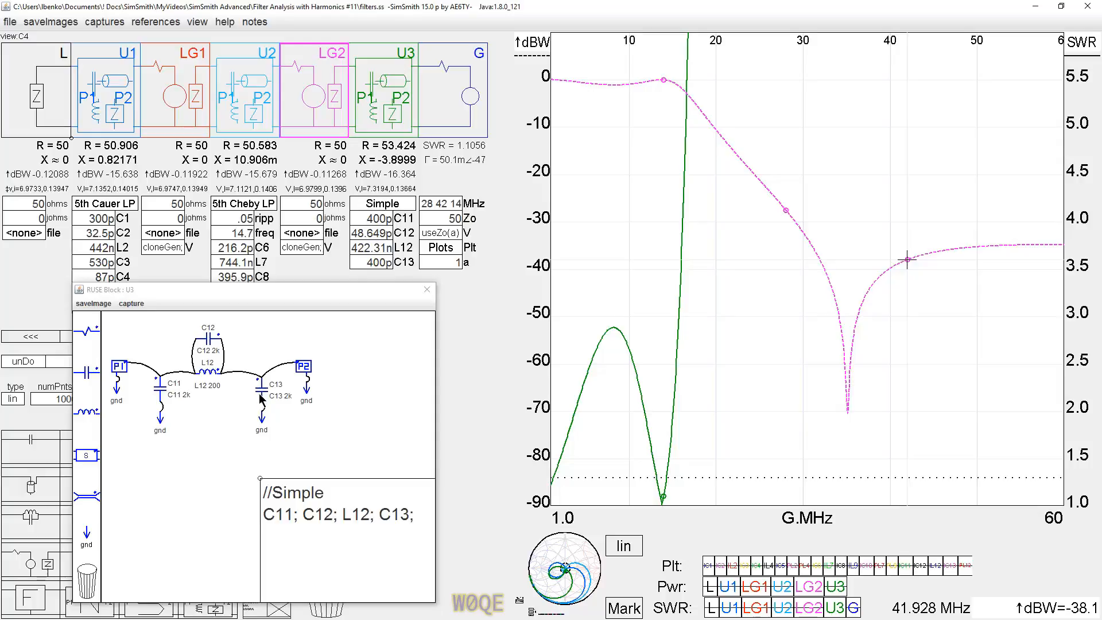
Replace the U3 schematic with the U1 5th Cauer LP schematic, and add the L power and U1 SWR curves to the plot.
{"action": "left_click", "coordinate": [426, 291]}
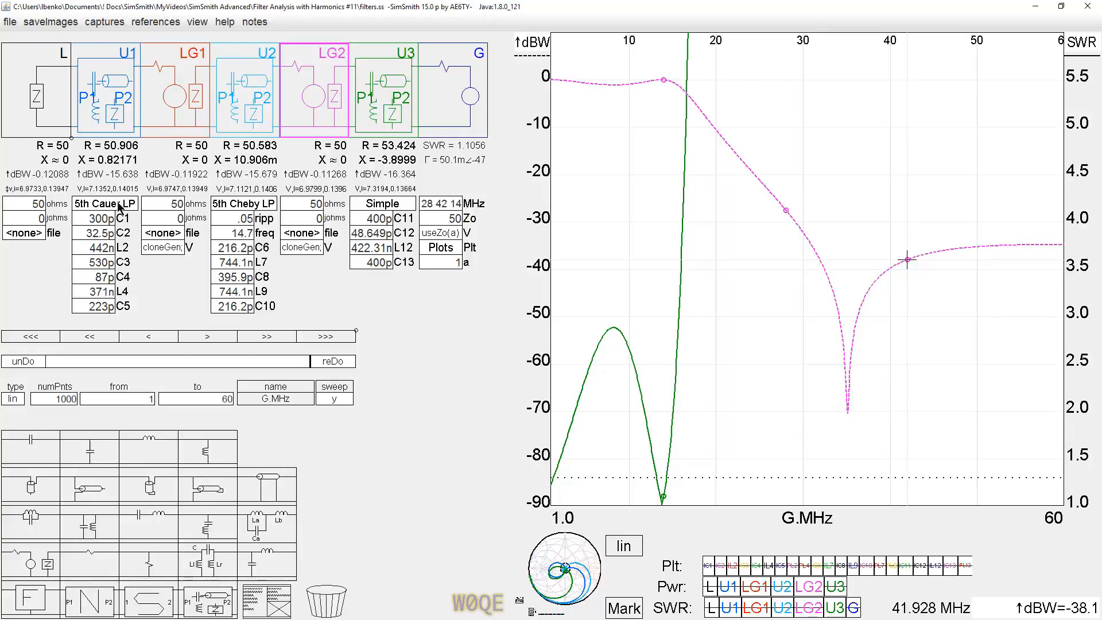
{"action": "double_click", "coordinate": [101, 208]}
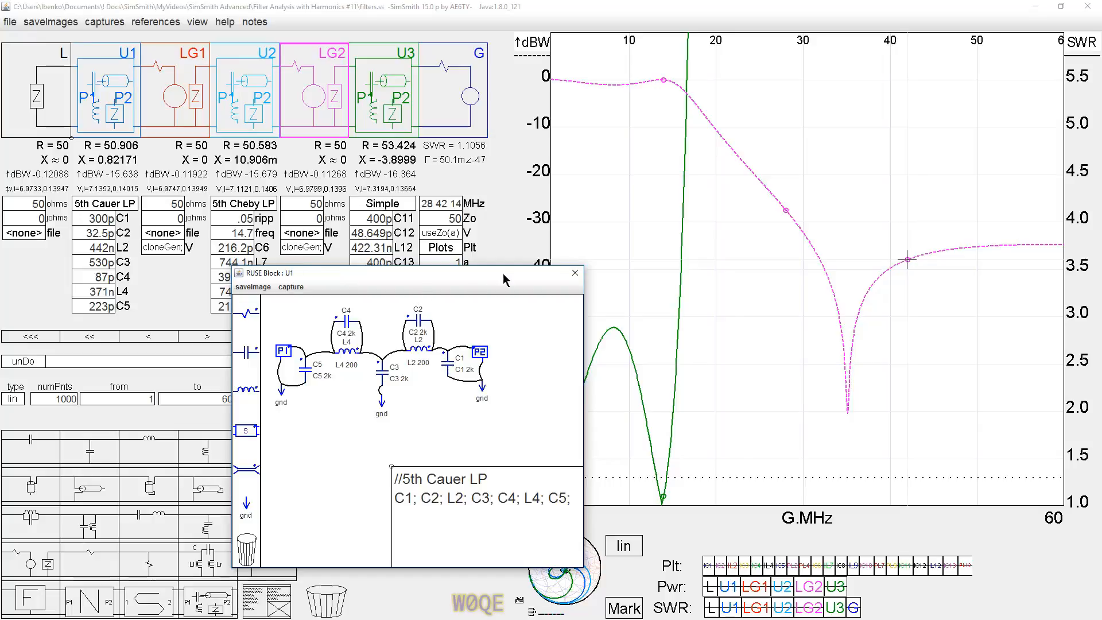
{"action": "left_click_drag", "start_coordinate": [524, 281], "coordinate": [323, 317]}
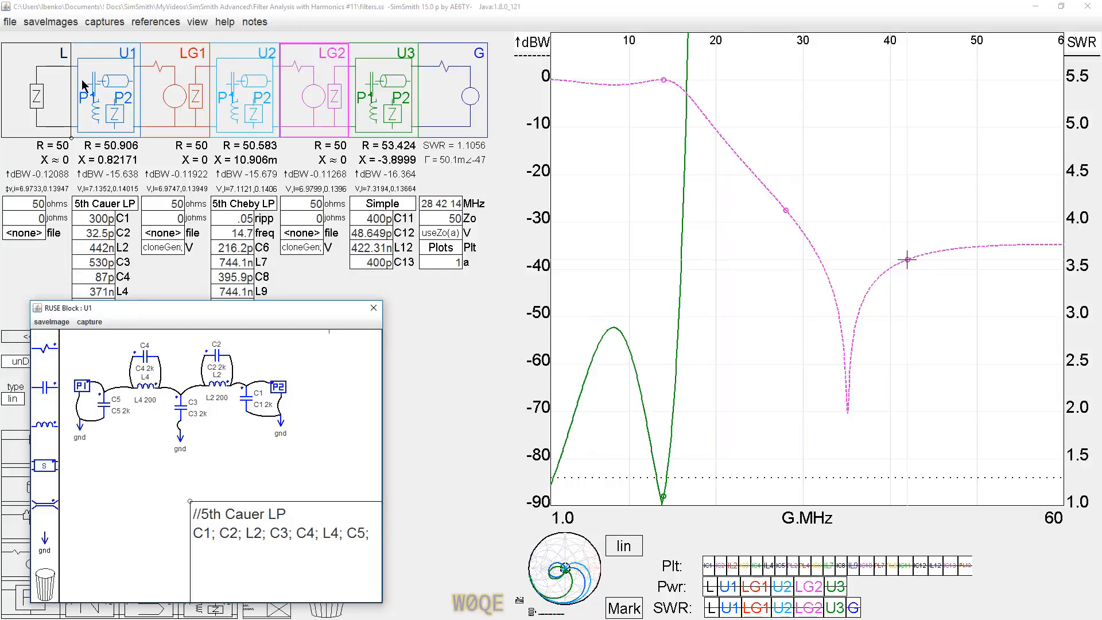
{"action": "left_click", "coordinate": [710, 588]}
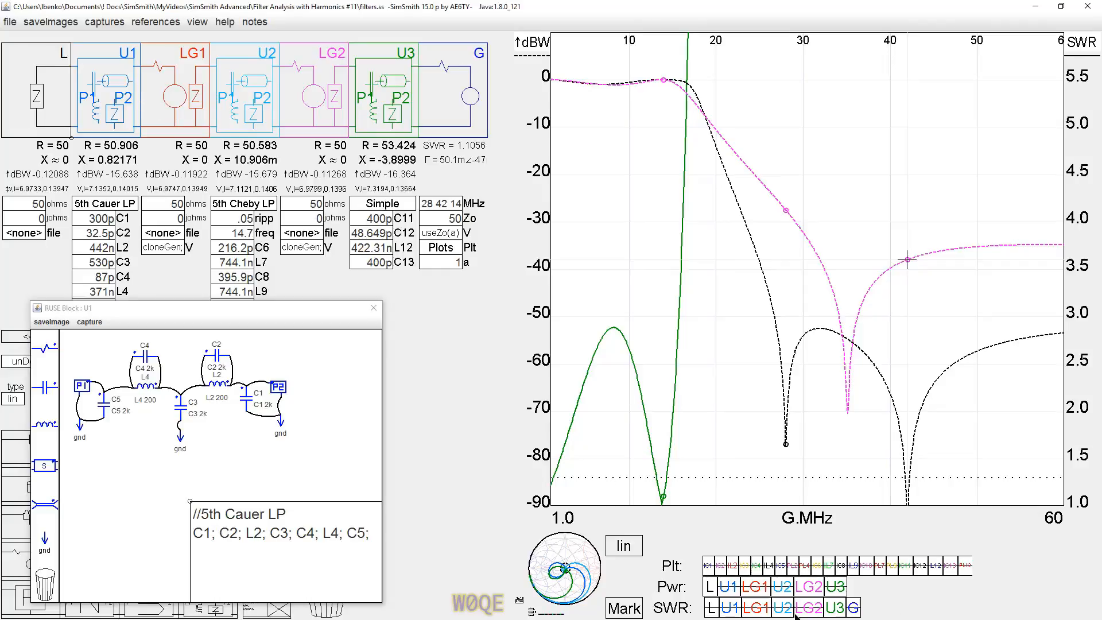
{"action": "left_click", "coordinate": [732, 609]}
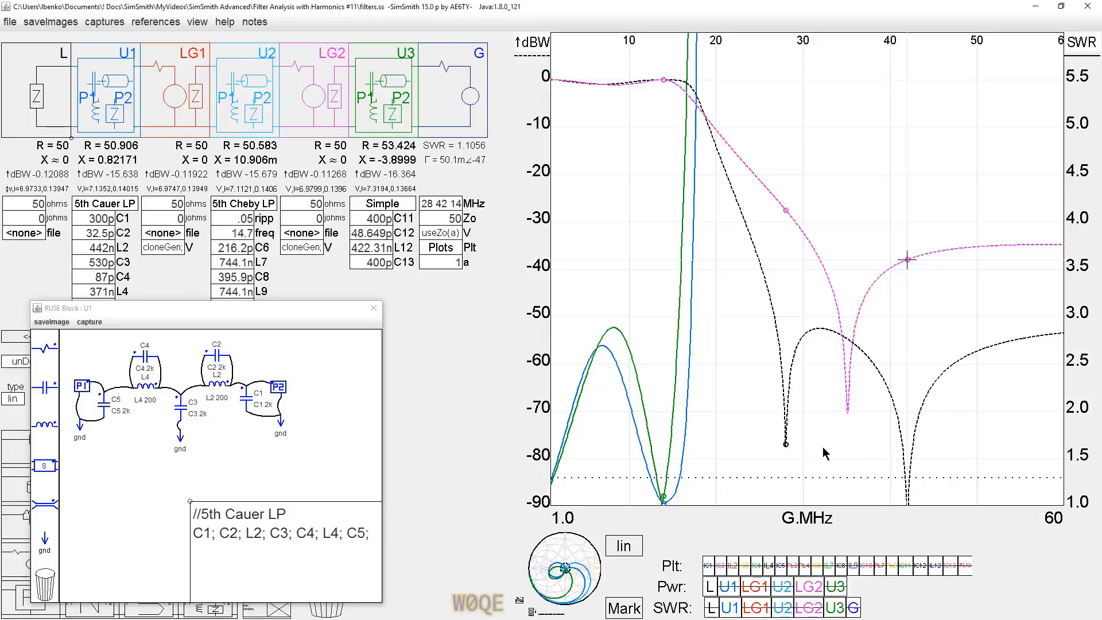
Read the L power at the 28 MHz notch and check the depth of the notch near 42 MHz.
{"action": "left_click", "coordinate": [787, 447]}
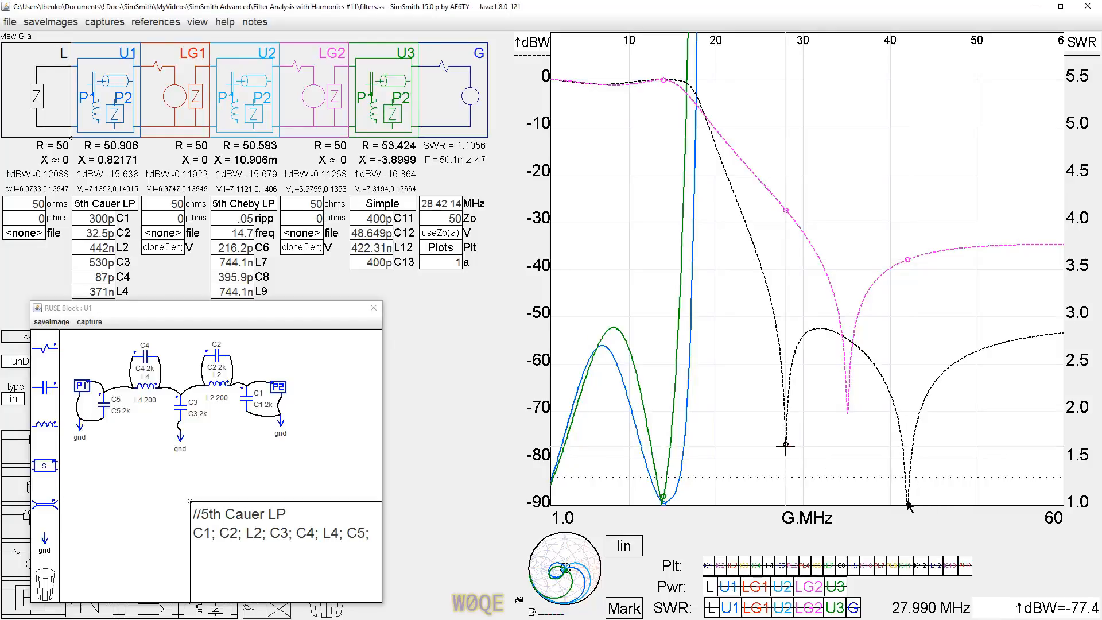
{"action": "scroll", "coordinate": [532, 352], "scroll_direction": "down", "scroll_amount": 1}
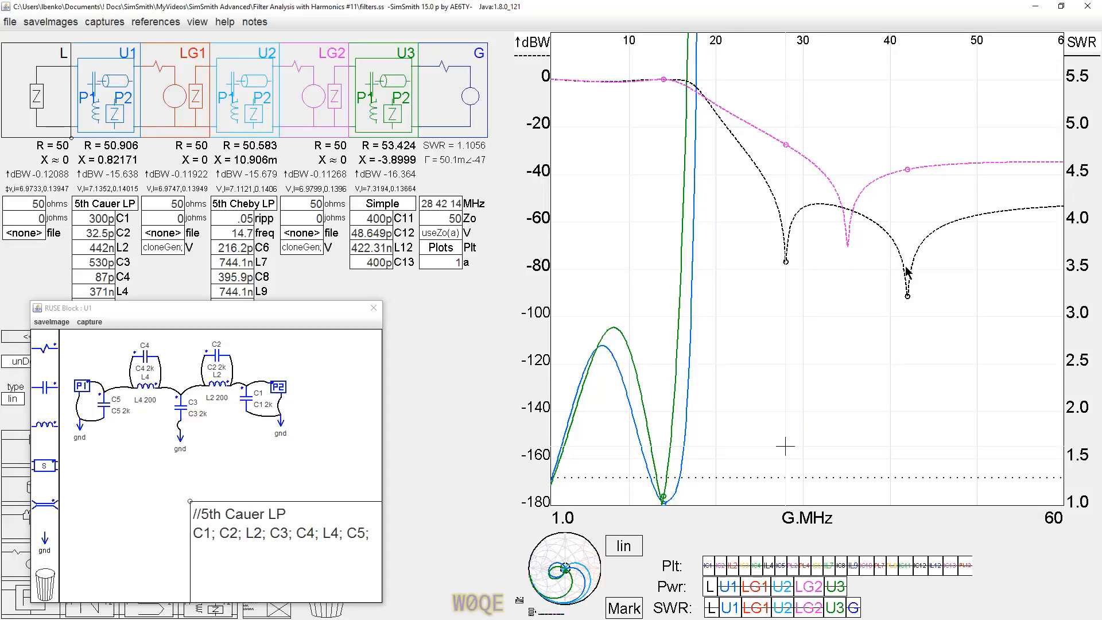
{"action": "scroll", "coordinate": [536, 265], "scroll_direction": "up", "scroll_amount": 1}
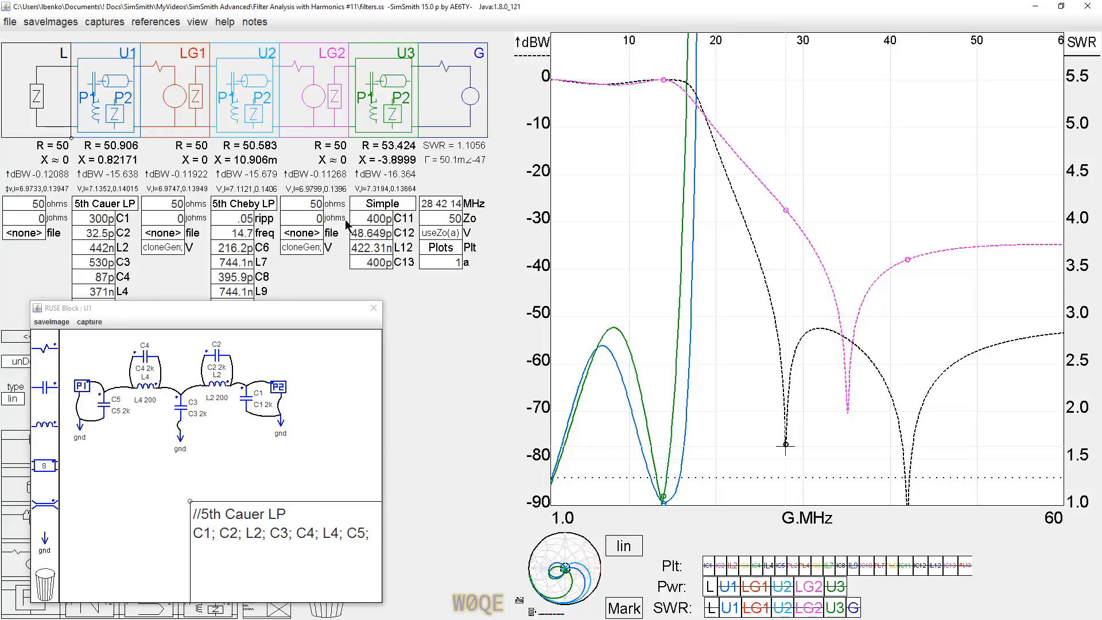
Close the U1 schematic and open the U2 5th Cheby LP schematic, positioned below the block parameter values.
{"action": "left_click", "coordinate": [374, 309]}
{"action": "left_click", "coordinate": [227, 207]}
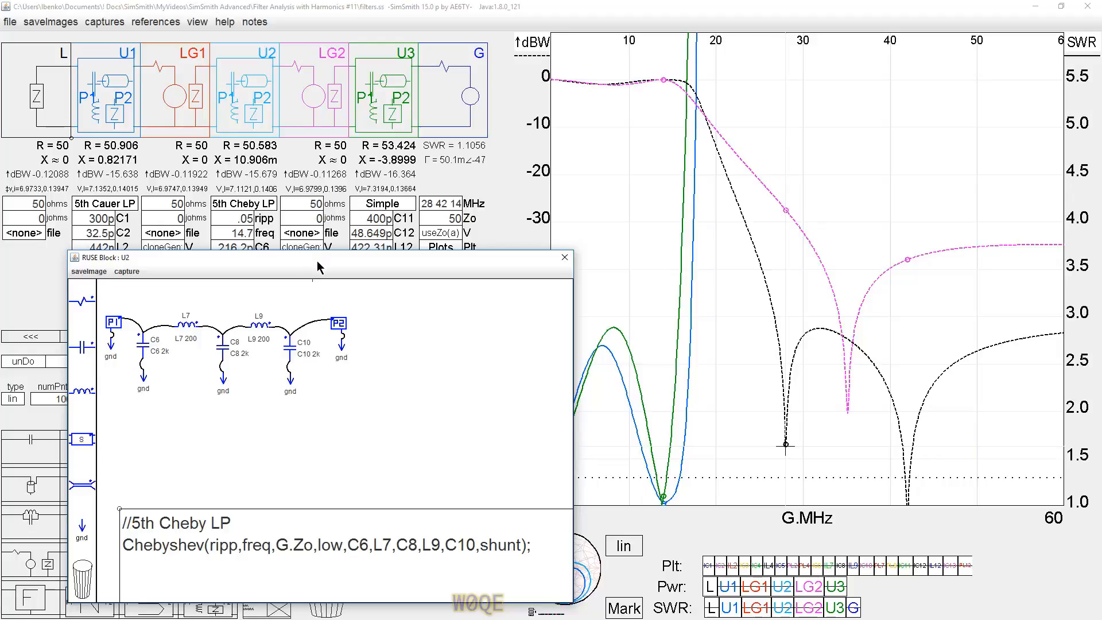
{"action": "left_click_drag", "start_coordinate": [318, 264], "coordinate": [317, 272]}
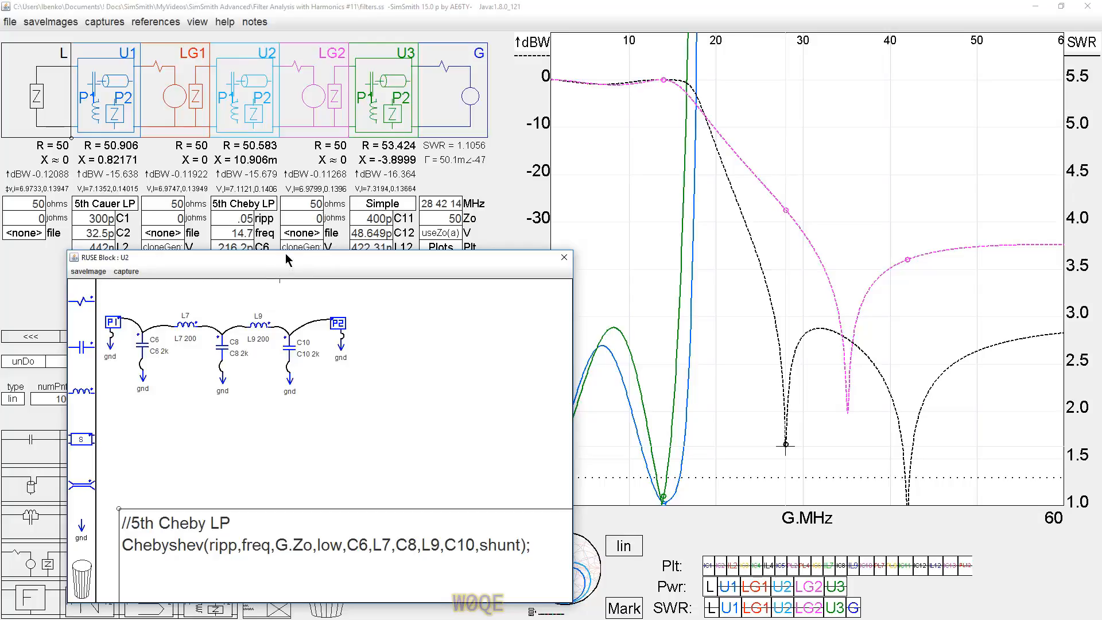
{"action": "left_click_drag", "start_coordinate": [287, 260], "coordinate": [278, 325]}
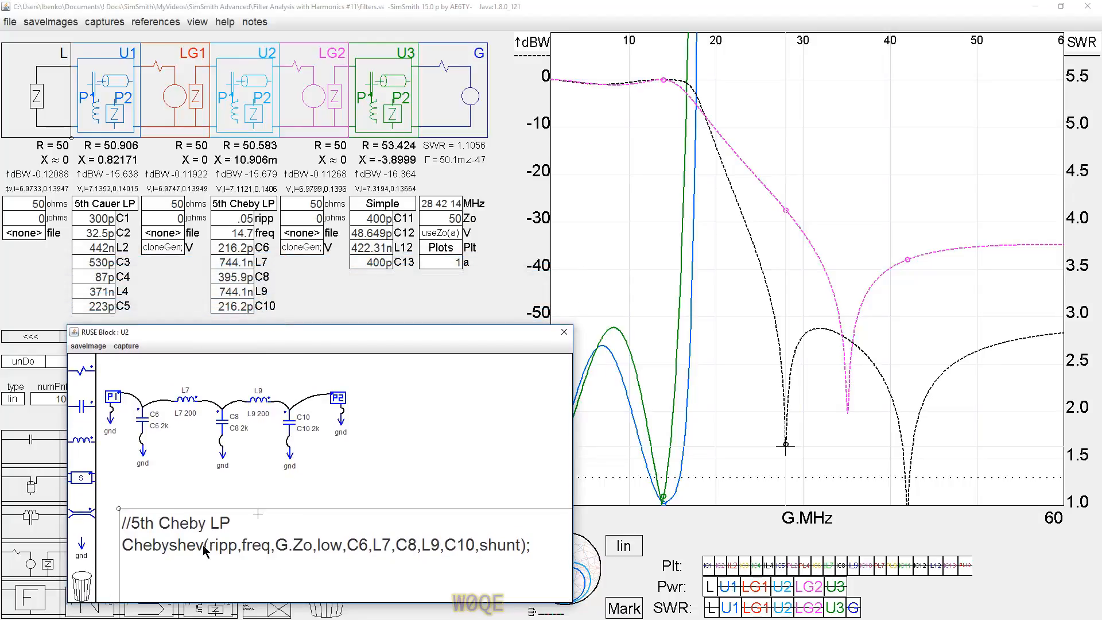
Comment out the Chebyshev statement in the U2 code and manually tune C8 to 637.59p and L7 to 462.03n.
{"action": "left_click", "coordinate": [123, 545]}
{"action": "type", "text": "//"}
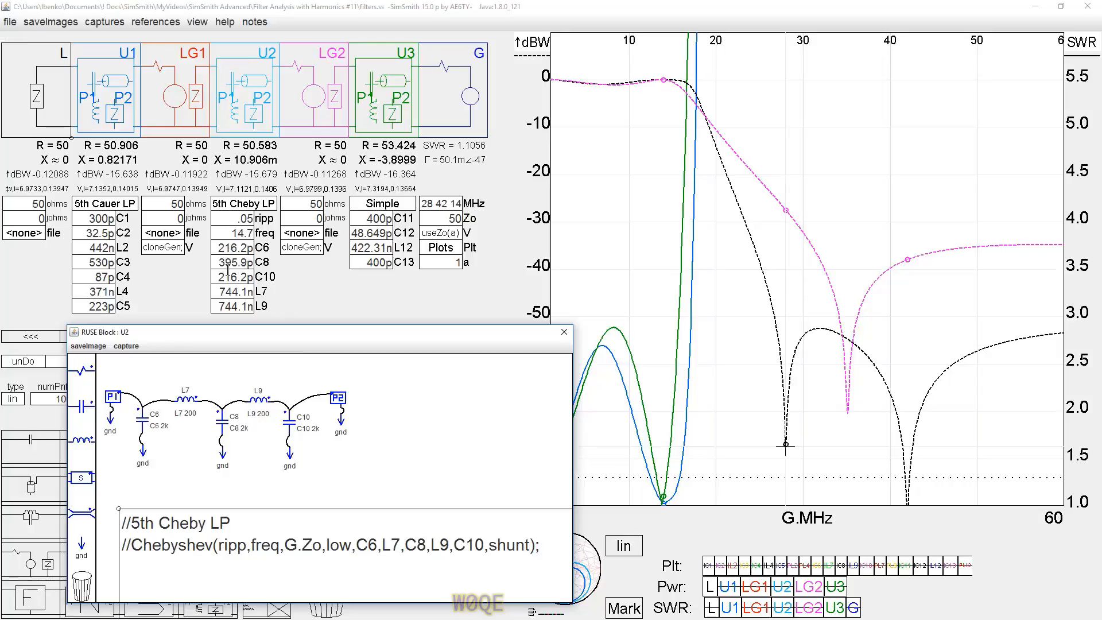
{"action": "left_click_drag", "start_coordinate": [230, 264], "coordinate": [233, 291]}
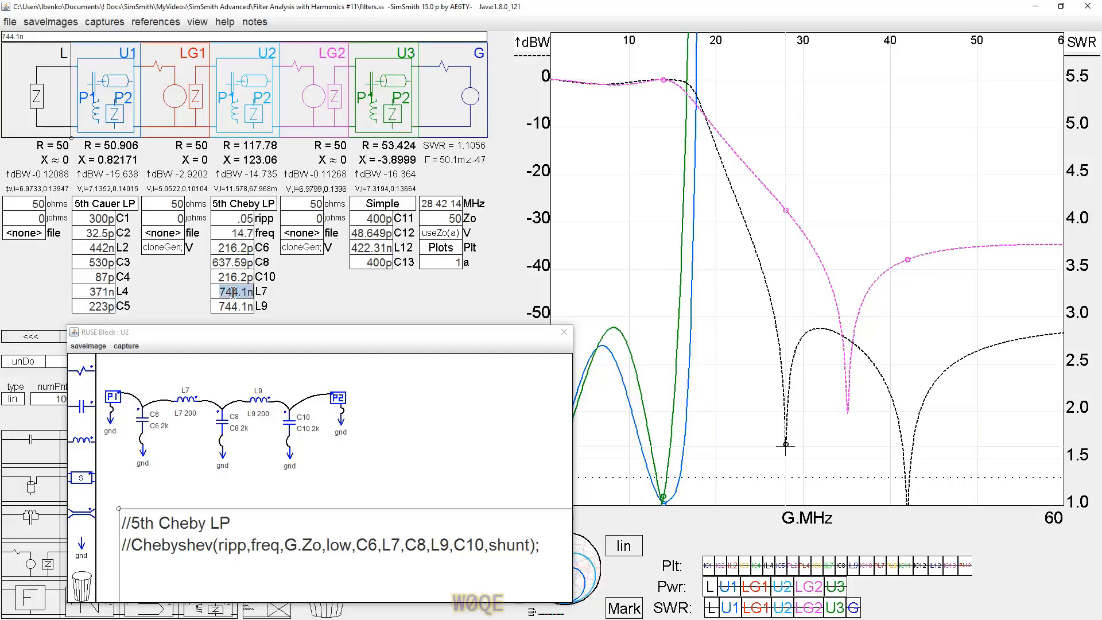
{"action": "left_click_drag", "start_coordinate": [225, 385], "coordinate": [228, 253]}
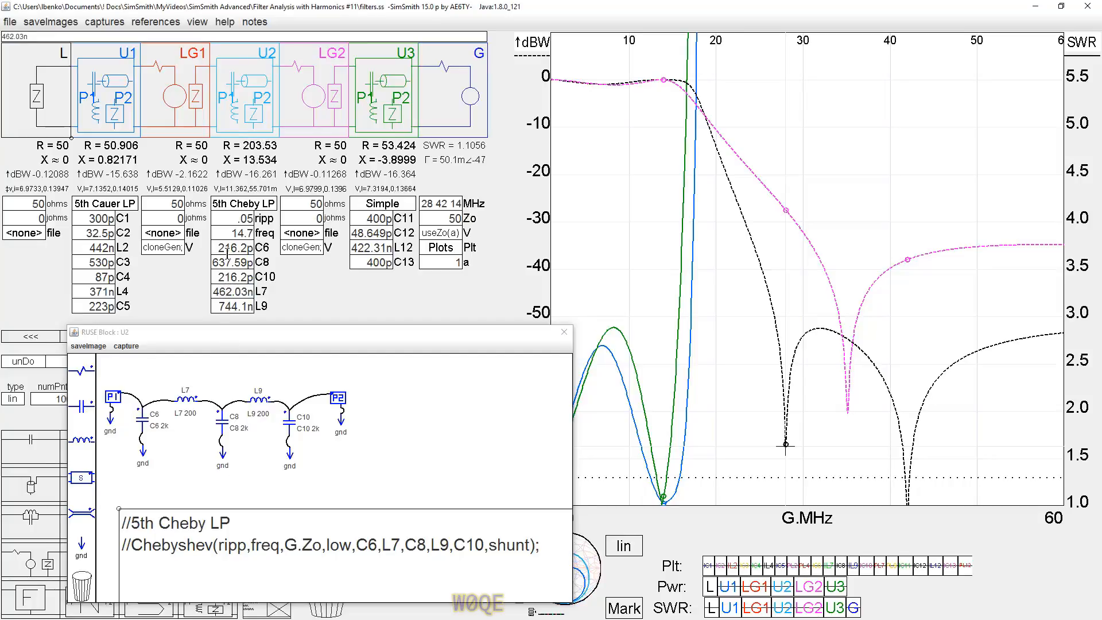
Uncomment the Chebyshev statement so it calculates the U2 component values again.
{"action": "left_click", "coordinate": [129, 550]}
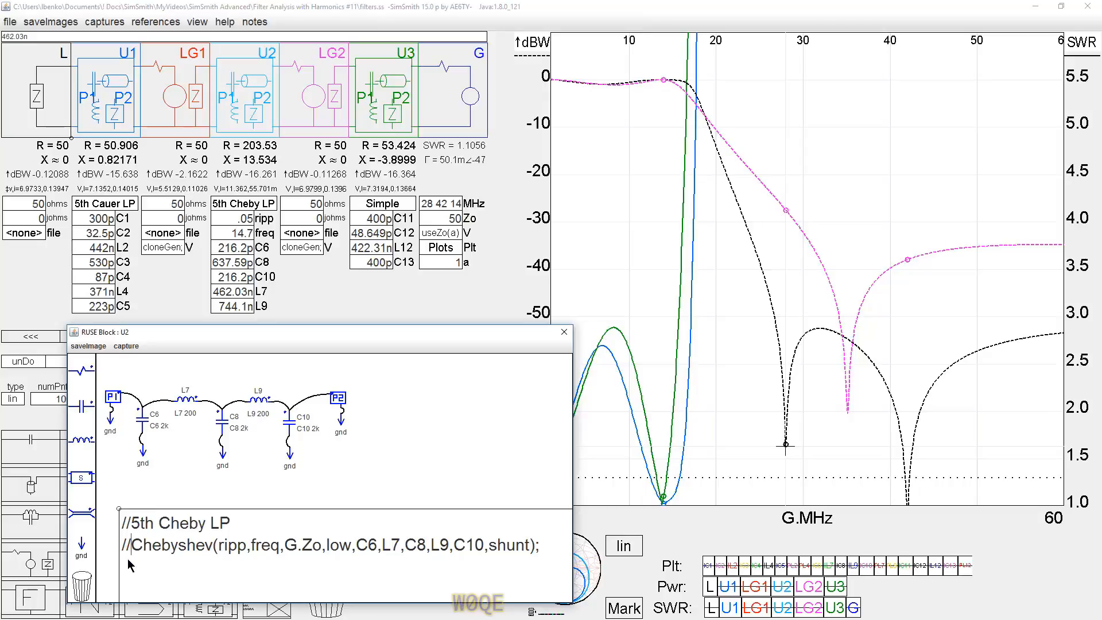
{"action": "key", "text": "BackSpace"}
{"action": "key", "text": "BackSpace"}
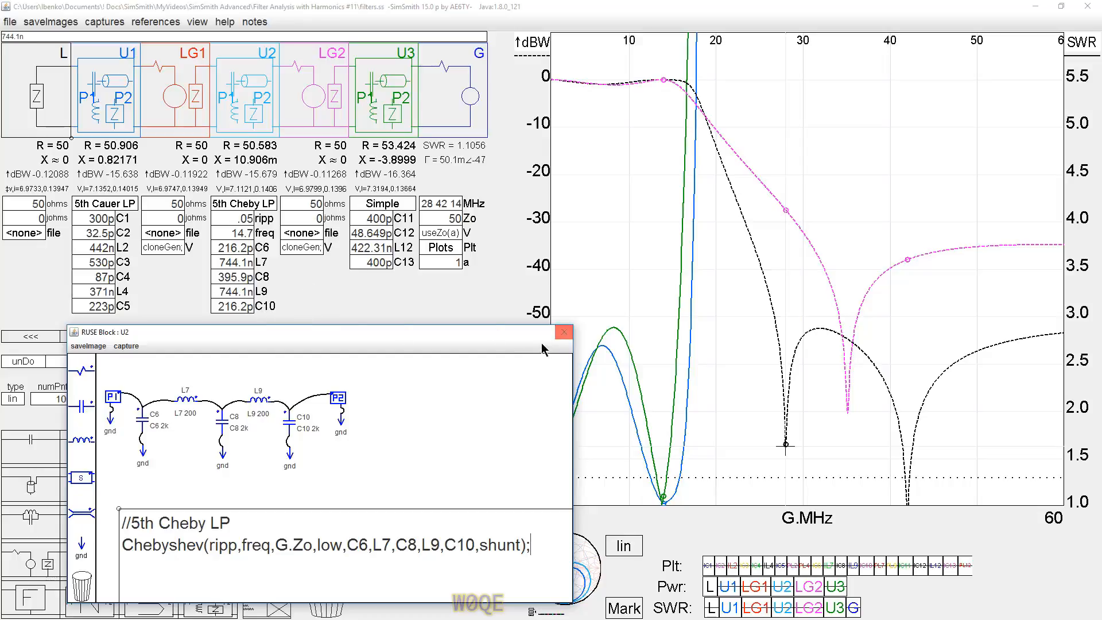
Close the U2 schematic and add the LG1 power and U2 SWR curves to the plot.
{"action": "left_click", "coordinate": [562, 344]}
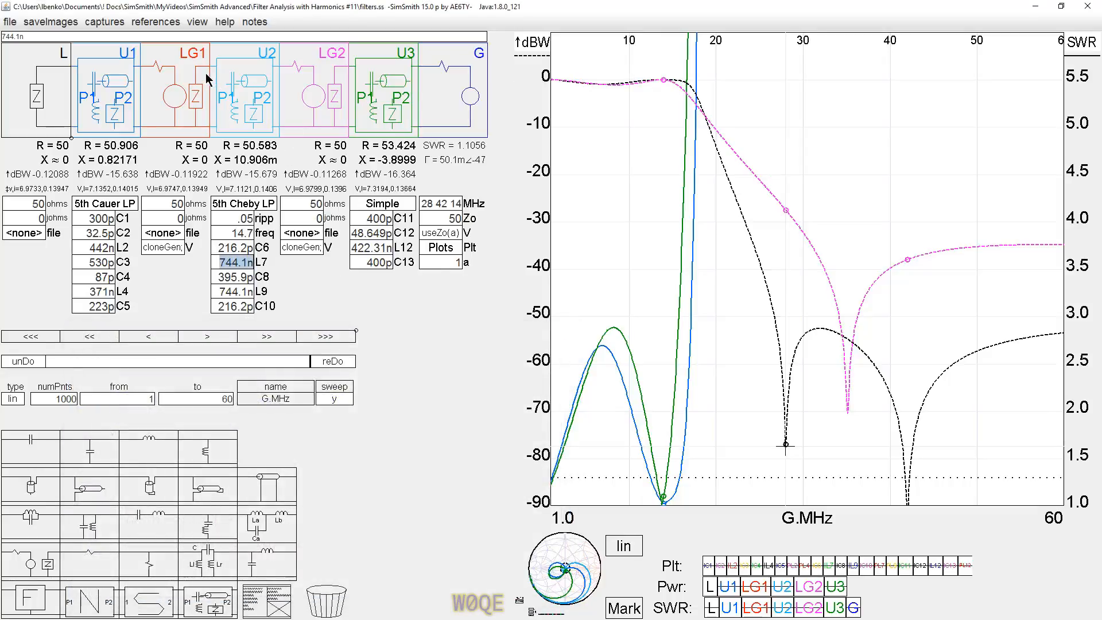
{"action": "left_click", "coordinate": [755, 587]}
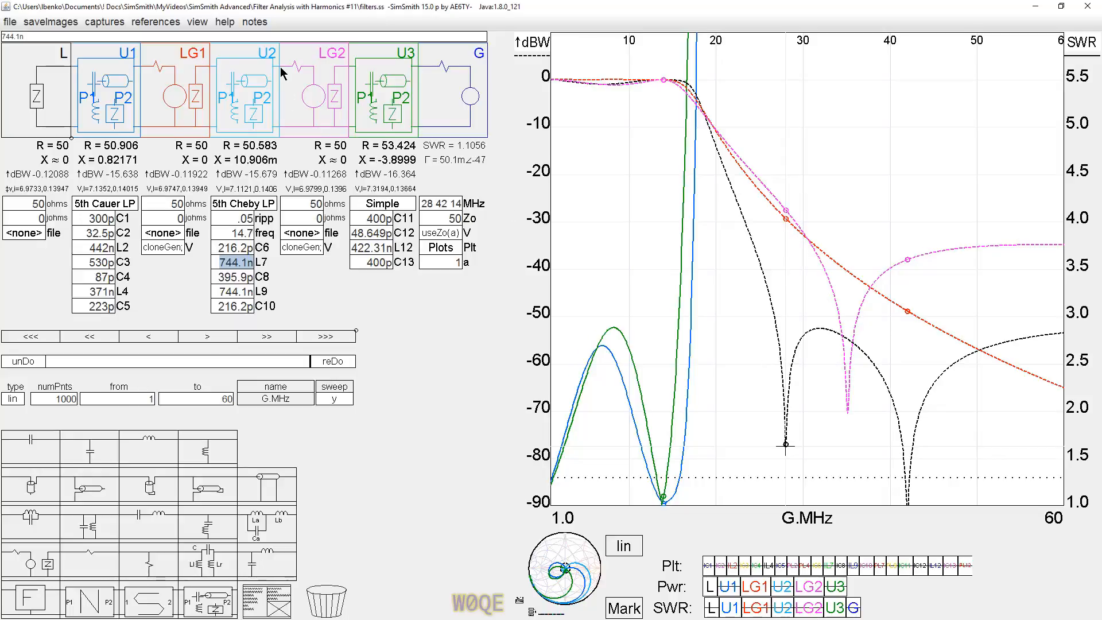
{"action": "left_click", "coordinate": [782, 609]}
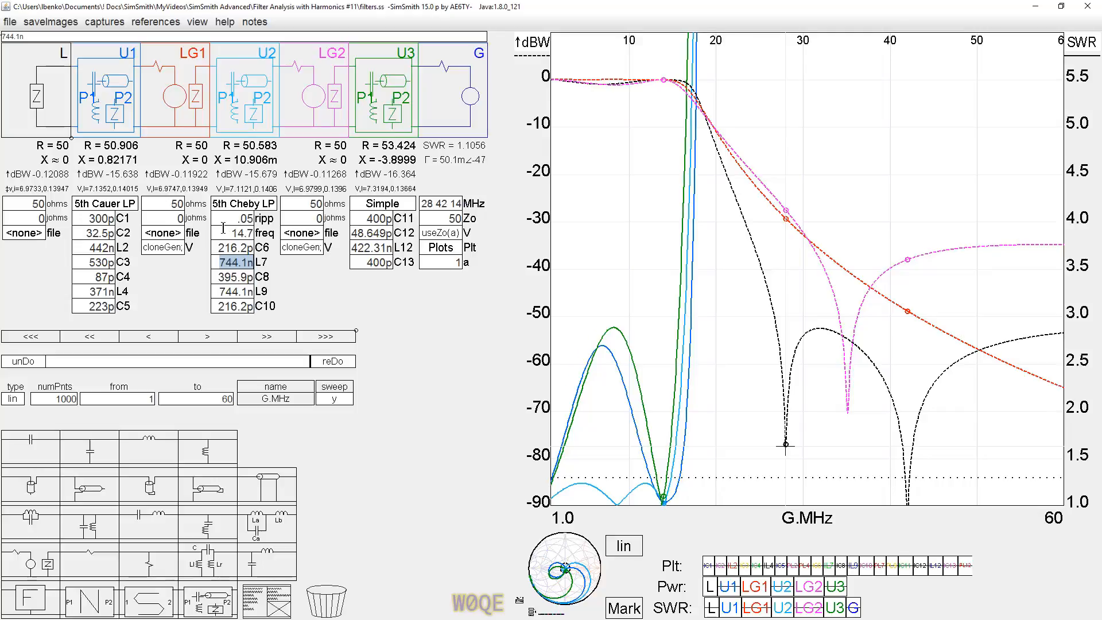
Set the ripple of the U2 5th Cheby LP filter to .2.
{"action": "double_click", "coordinate": [236, 220]}
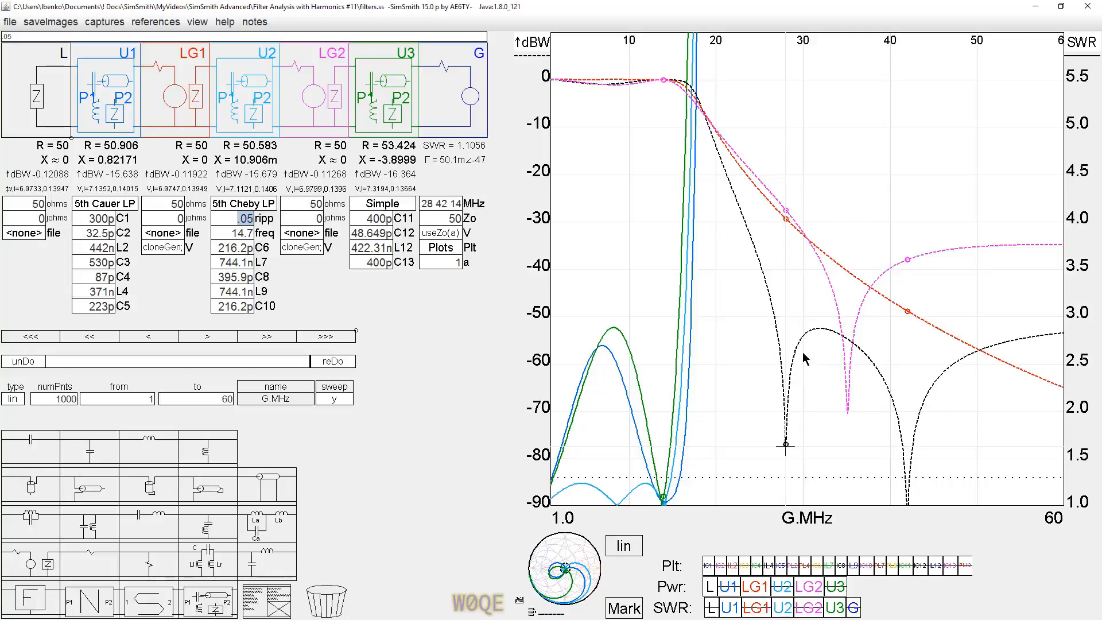
{"action": "left_click", "coordinate": [238, 216]}
{"action": "key", "text": "BackSpace"}
{"action": "key", "text": "BackSpace"}
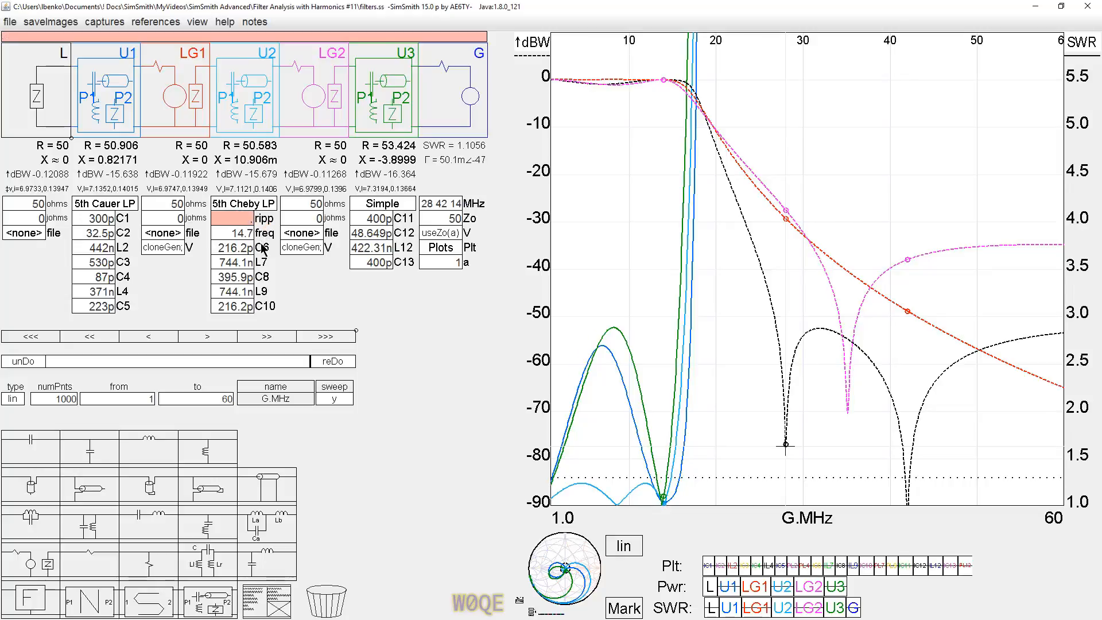
{"action": "type", "text": "2"}
{"action": "key", "text": "Return"}
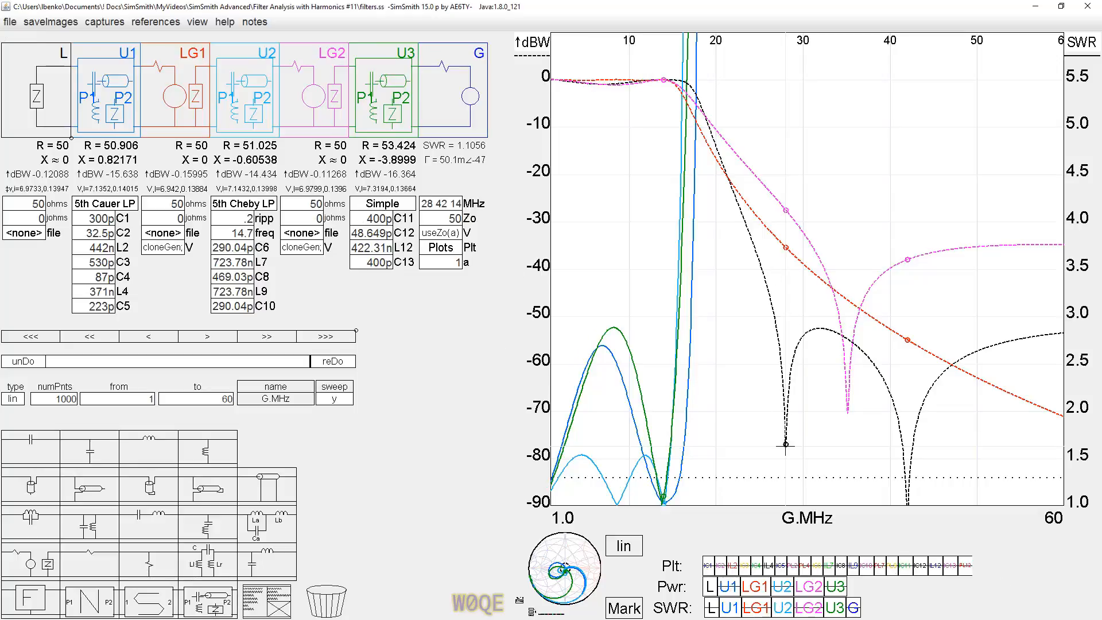
Add the U1 power curve to the plot.
{"action": "left_click", "coordinate": [723, 585]}
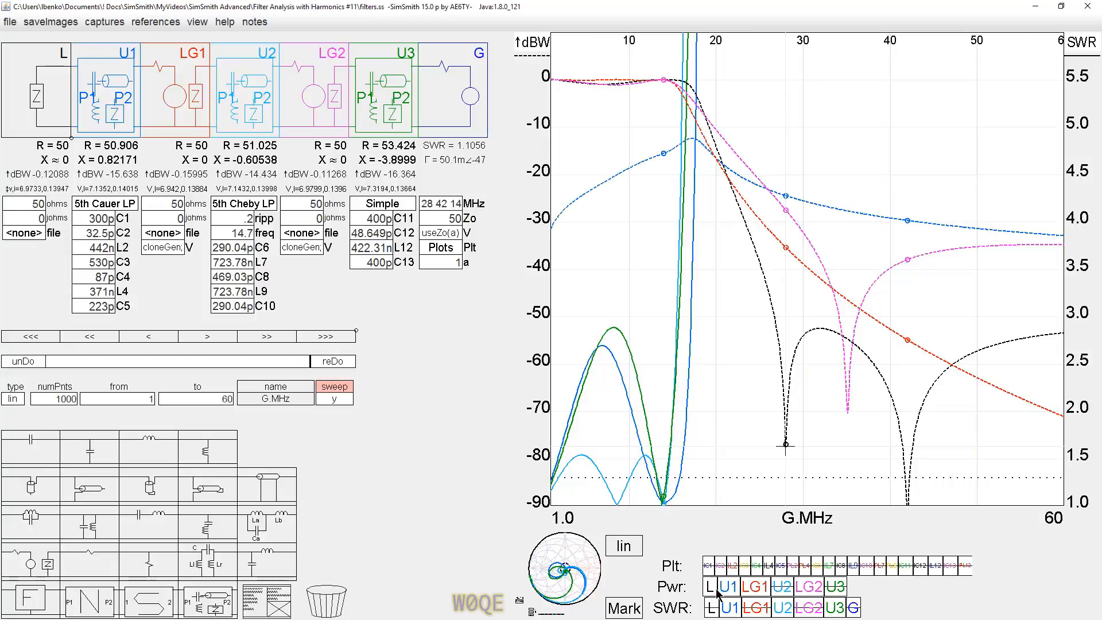
Remove all remaining power and SWR curves so the plot is empty.
{"action": "left_click", "coordinate": [716, 588]}
{"action": "left_click", "coordinate": [730, 588]}
{"action": "left_click", "coordinate": [754, 588]}
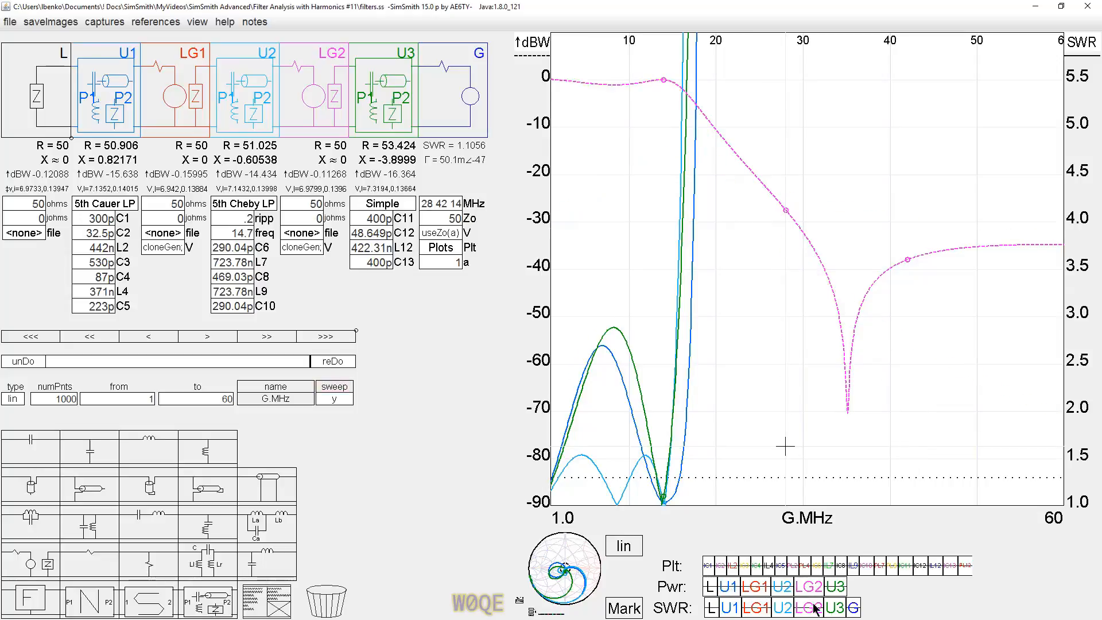
{"action": "left_click", "coordinate": [849, 606]}
{"action": "left_click", "coordinate": [835, 608]}
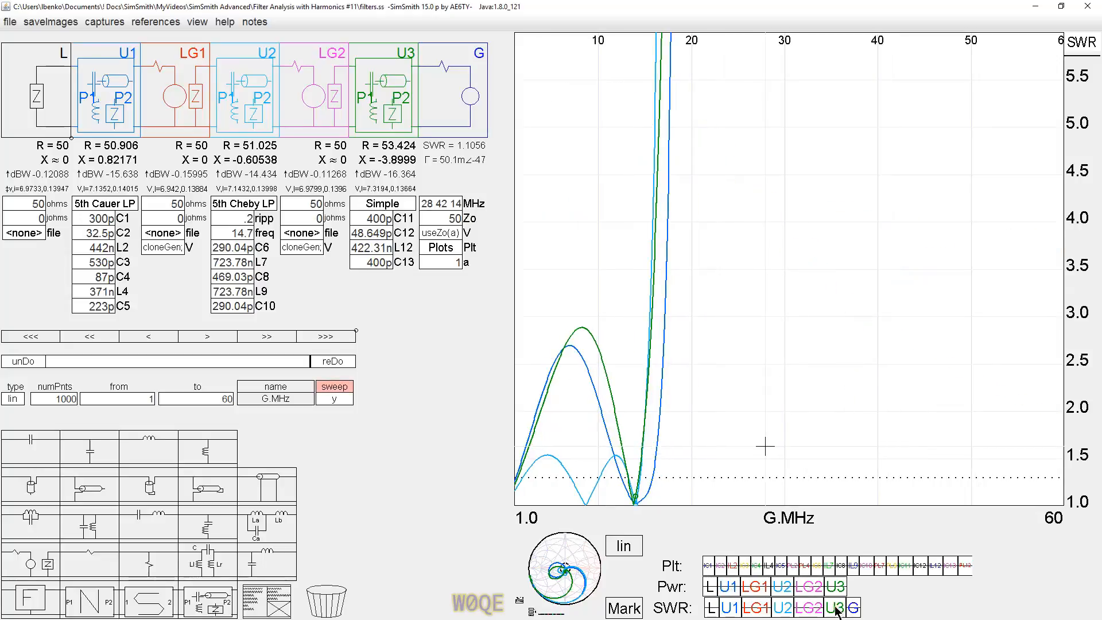
{"action": "left_click", "coordinate": [778, 608]}
{"action": "left_click", "coordinate": [730, 609]}
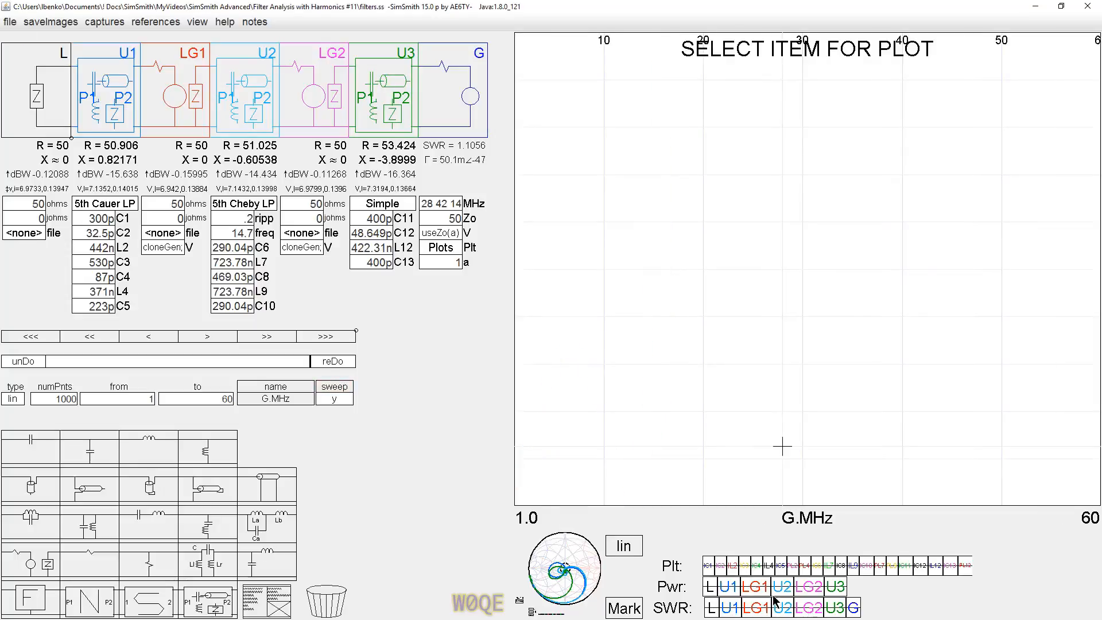
Set the generator's a parameter to 1500 and check the generator's useZo(a) voltage equation.
{"action": "left_click", "coordinate": [462, 263]}
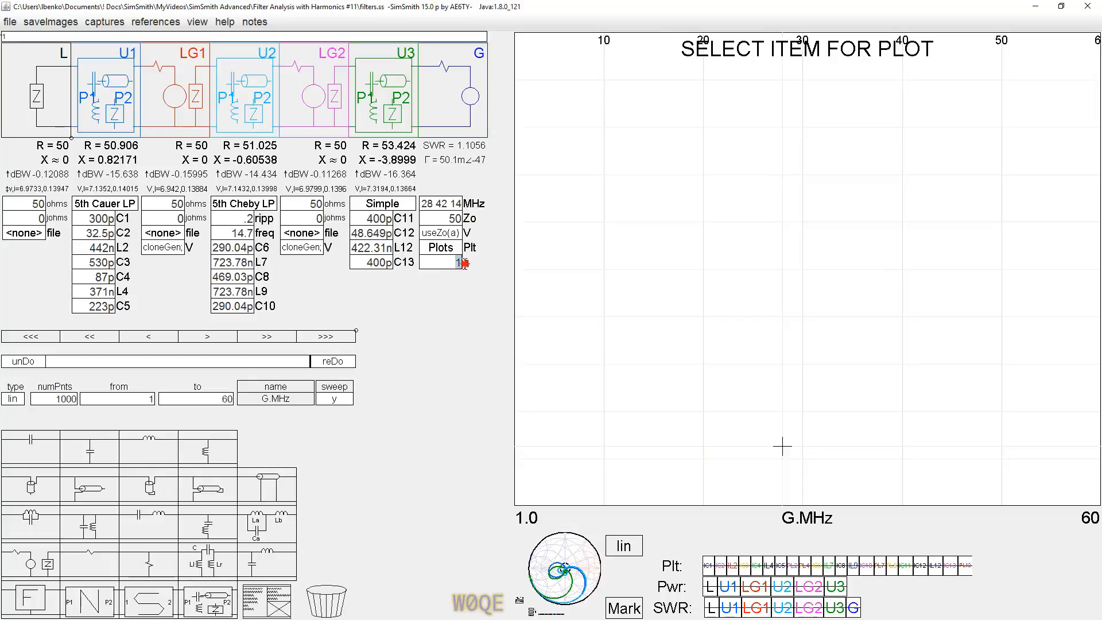
{"action": "type", "text": "15"}
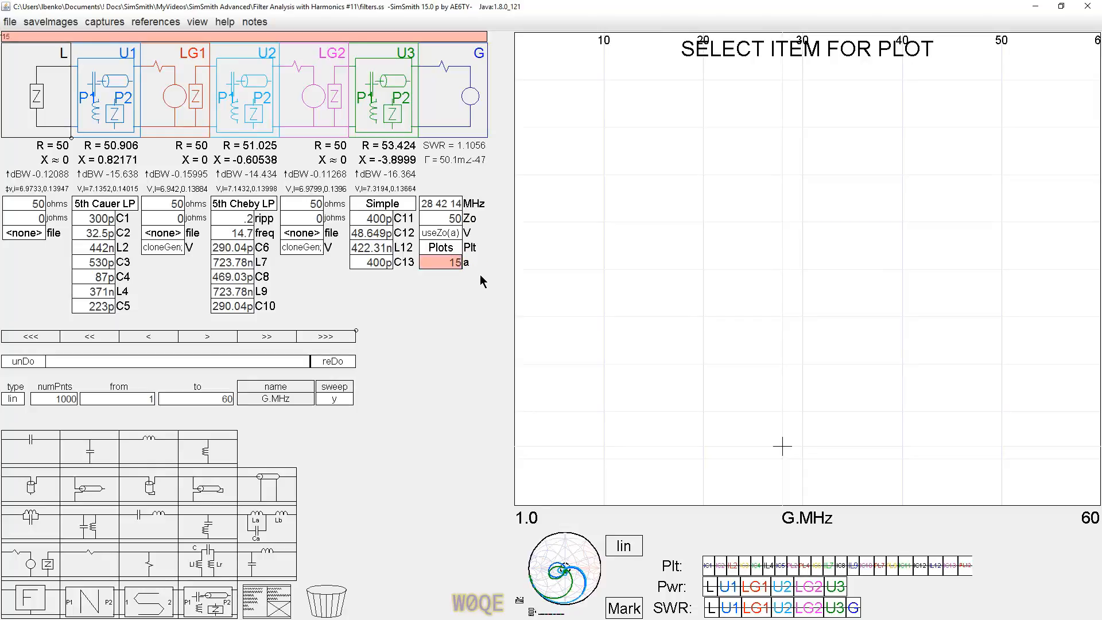
{"action": "type", "text": "00"}
{"action": "key", "text": "Return"}
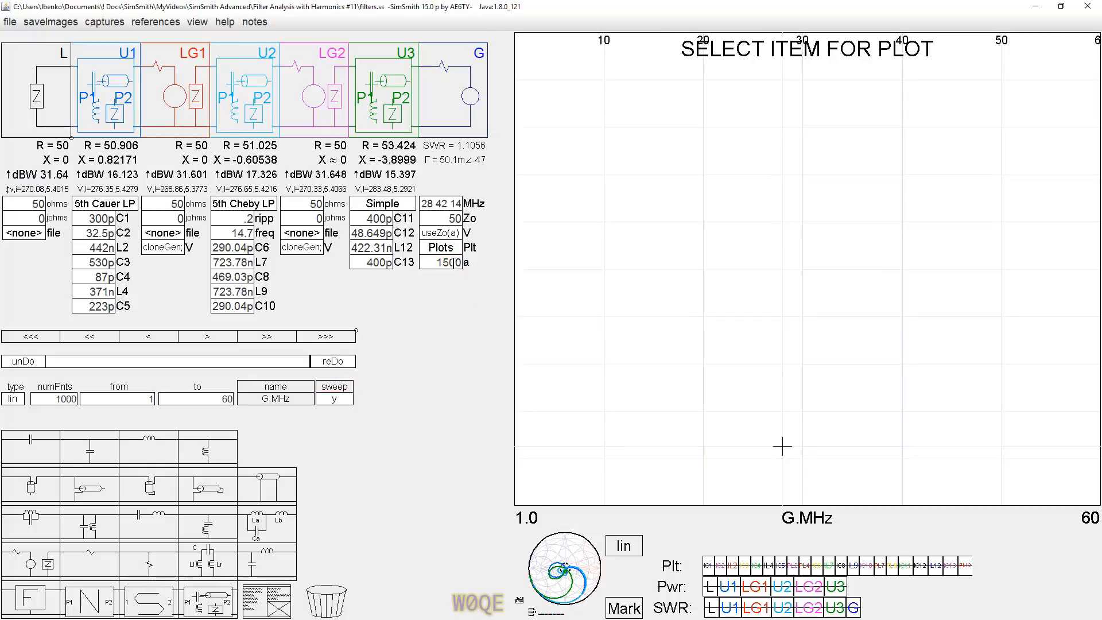
{"action": "left_click", "coordinate": [440, 233]}
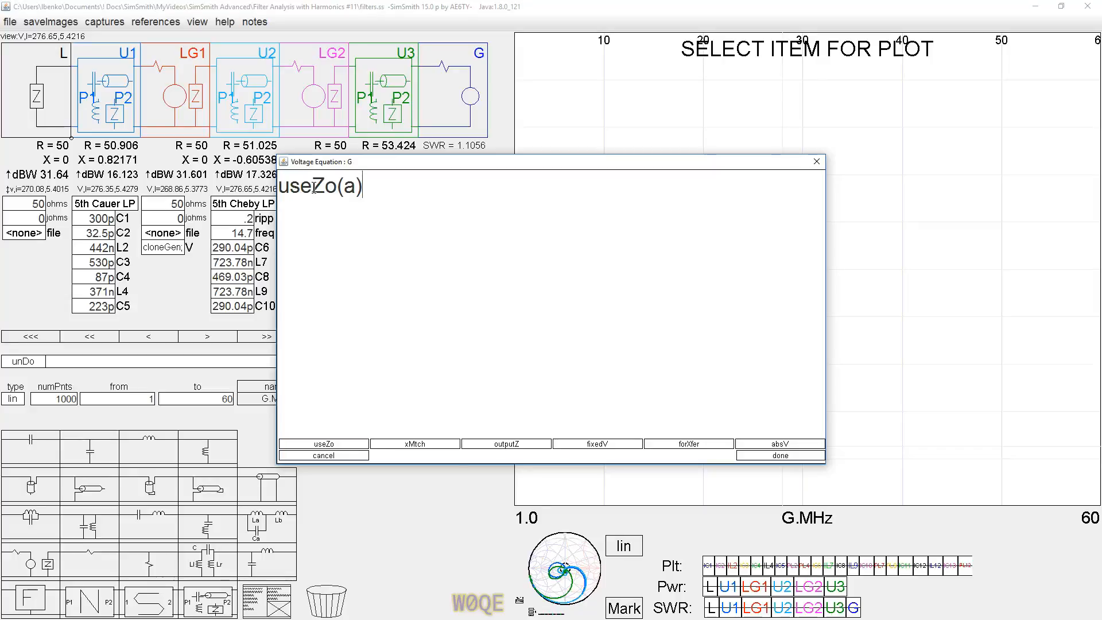
{"action": "left_click", "coordinate": [817, 161]}
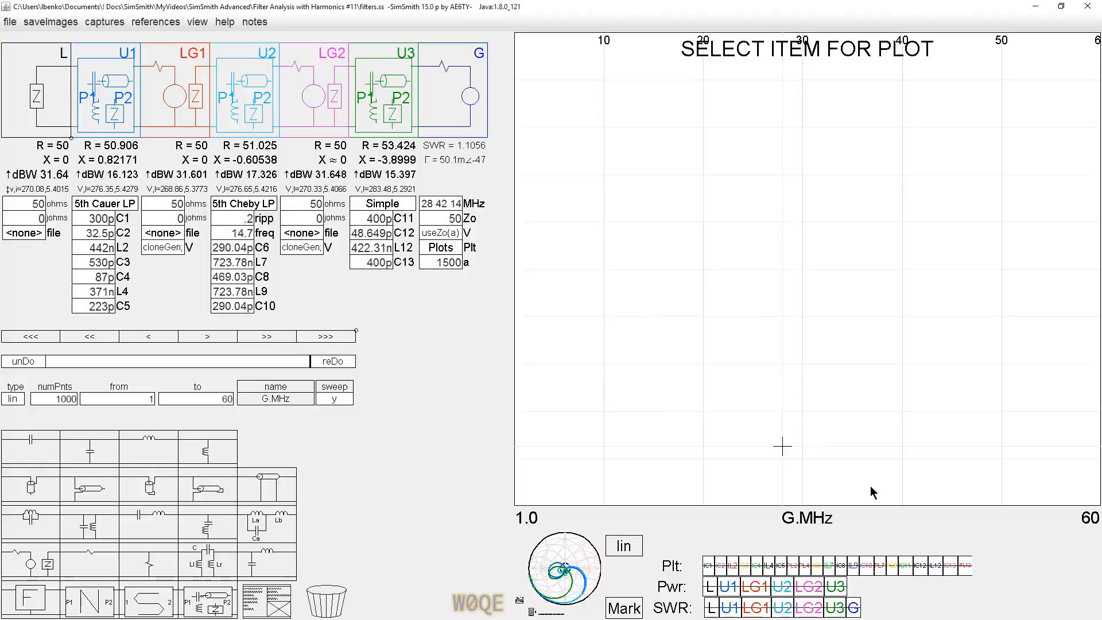
Plot the L power curve in W, rescale the axis up to 1.8K, and read the curve at the 14 MHz marker.
{"action": "left_click", "coordinate": [710, 585]}
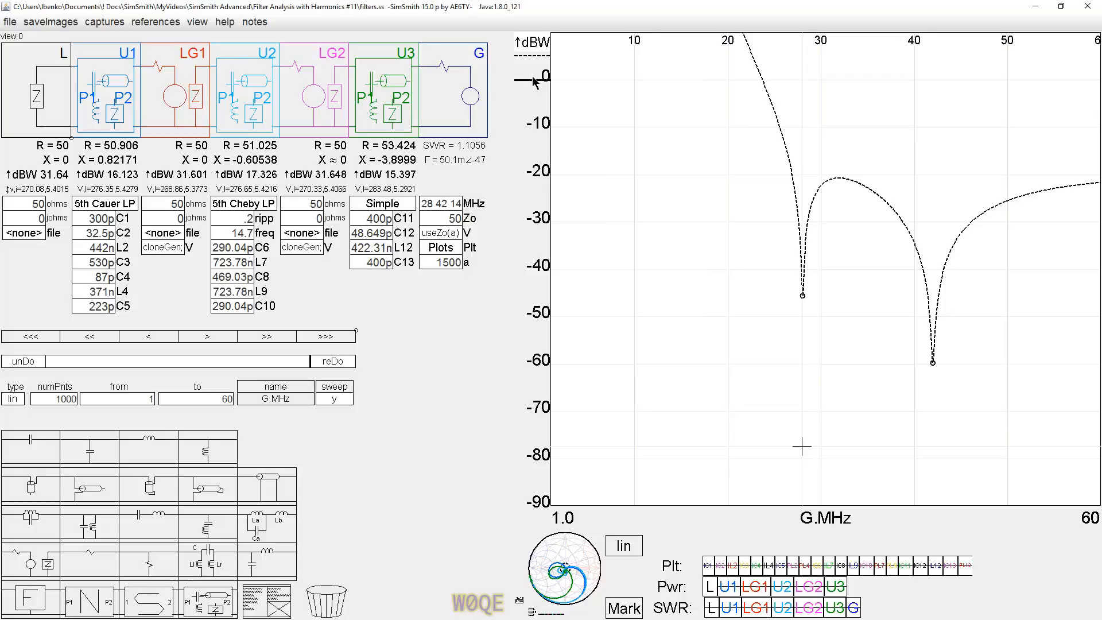
{"action": "left_click", "coordinate": [526, 42]}
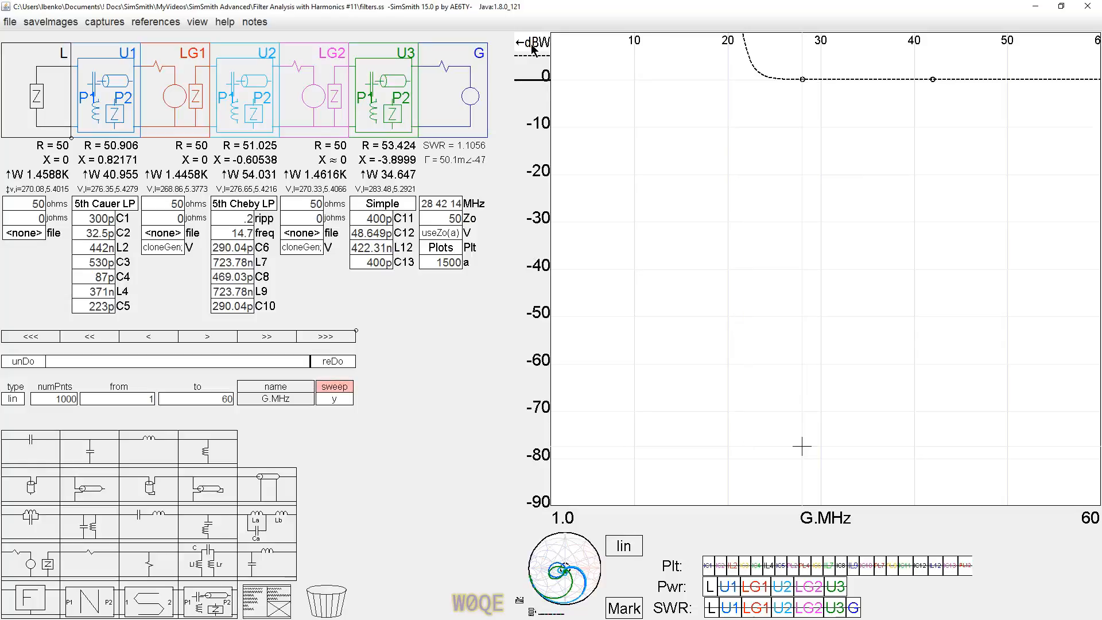
{"action": "left_click", "coordinate": [532, 49]}
{"action": "left_click", "coordinate": [533, 50]}
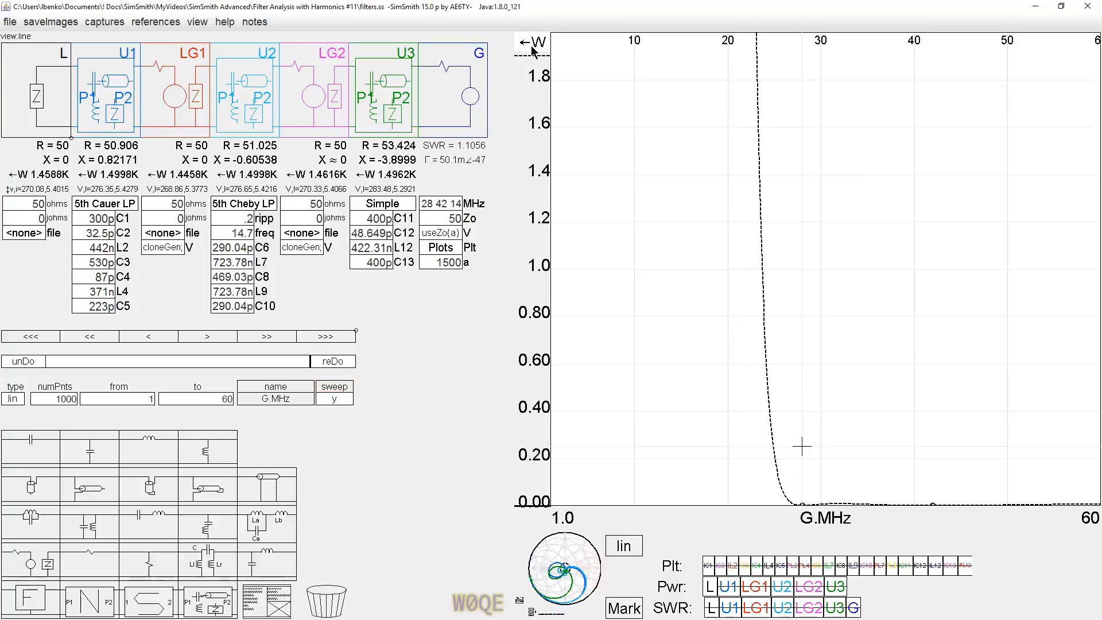
{"action": "left_click", "coordinate": [534, 103]}
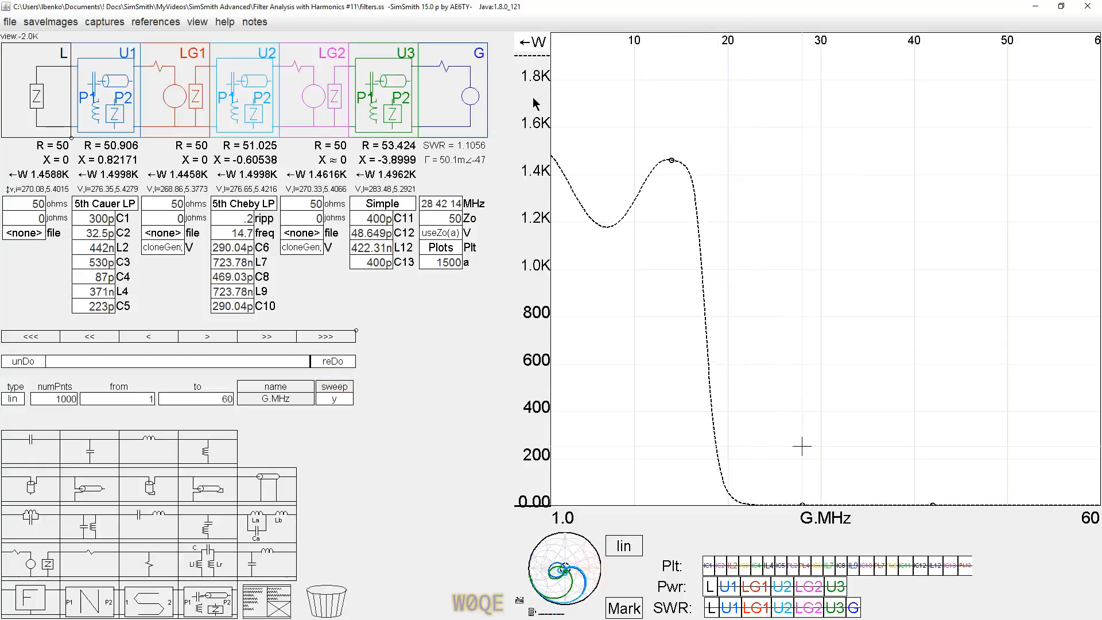
{"action": "left_click", "coordinate": [673, 161]}
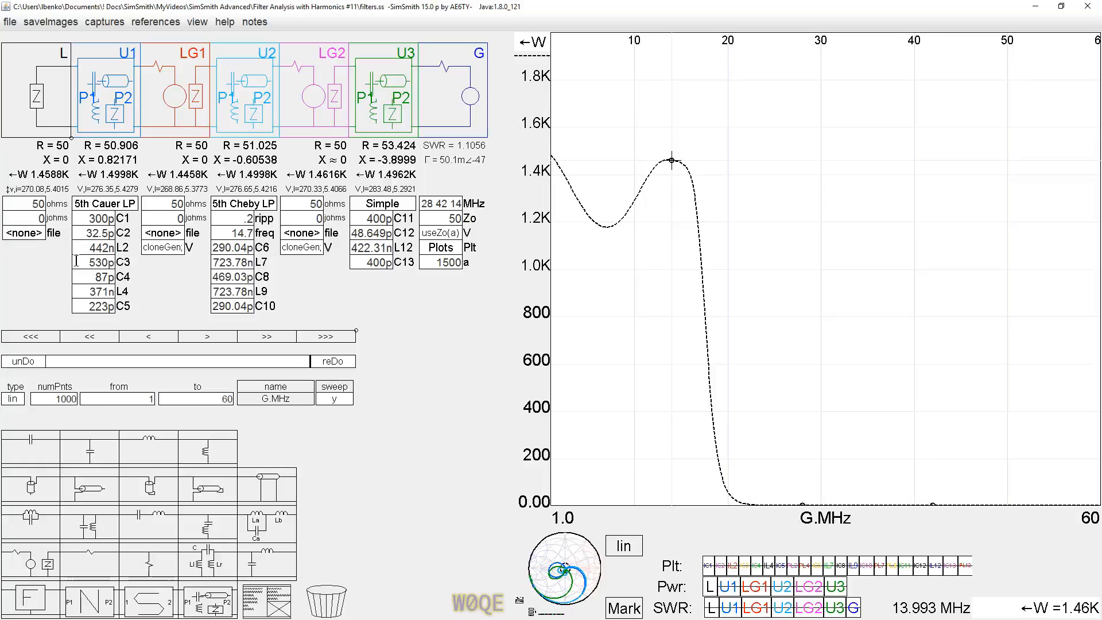
Replace the L power curve with the U1 component currents IC1, IC2, IL2, IC3, IC4, IL4 and IC5.
{"action": "left_click", "coordinate": [710, 590]}
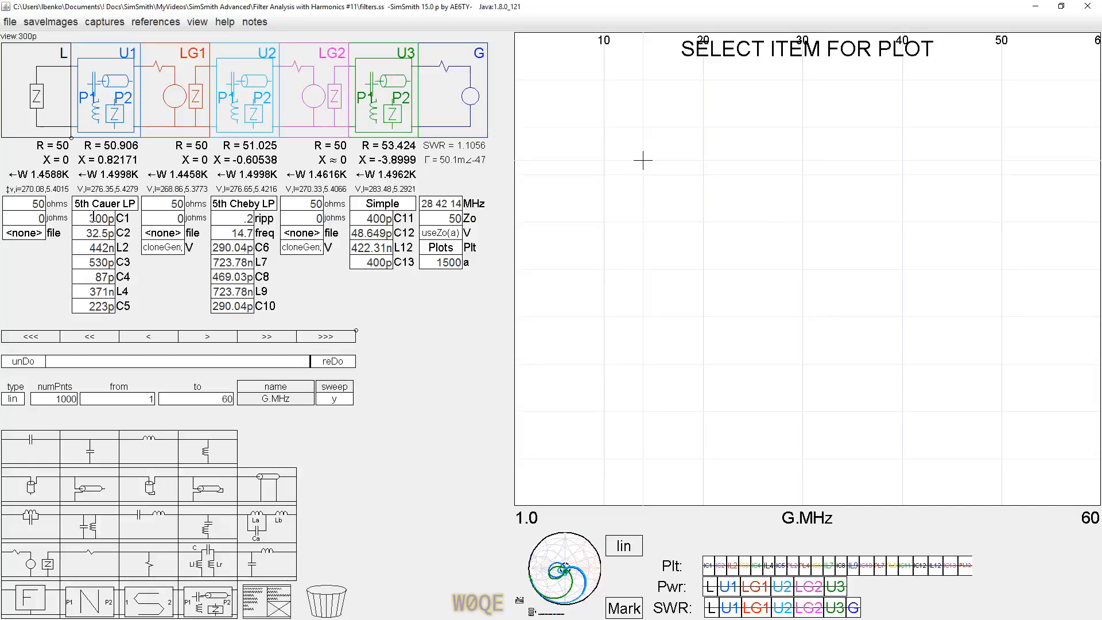
{"action": "left_click", "coordinate": [709, 567]}
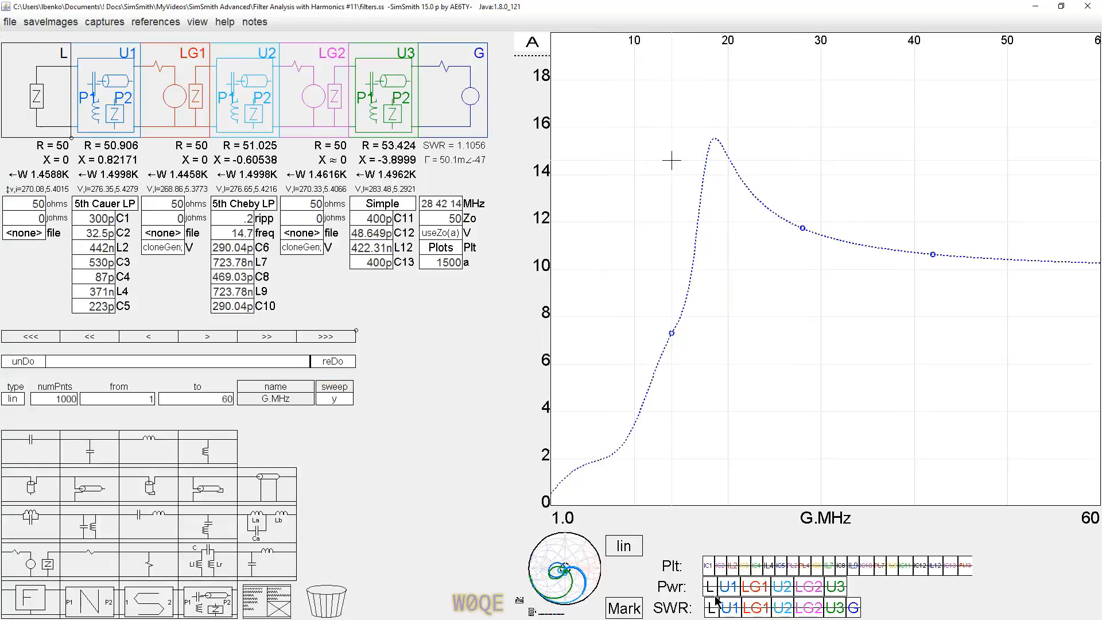
{"action": "left_click", "coordinate": [722, 567]}
{"action": "left_click", "coordinate": [731, 567]}
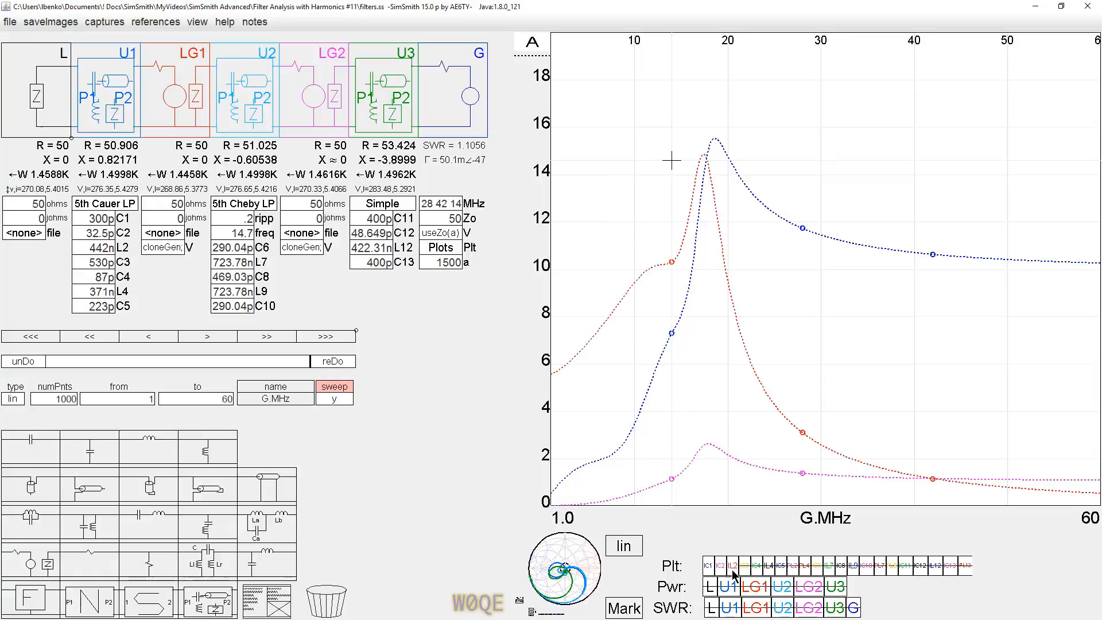
{"action": "left_click", "coordinate": [745, 567]}
{"action": "left_click", "coordinate": [763, 568]}
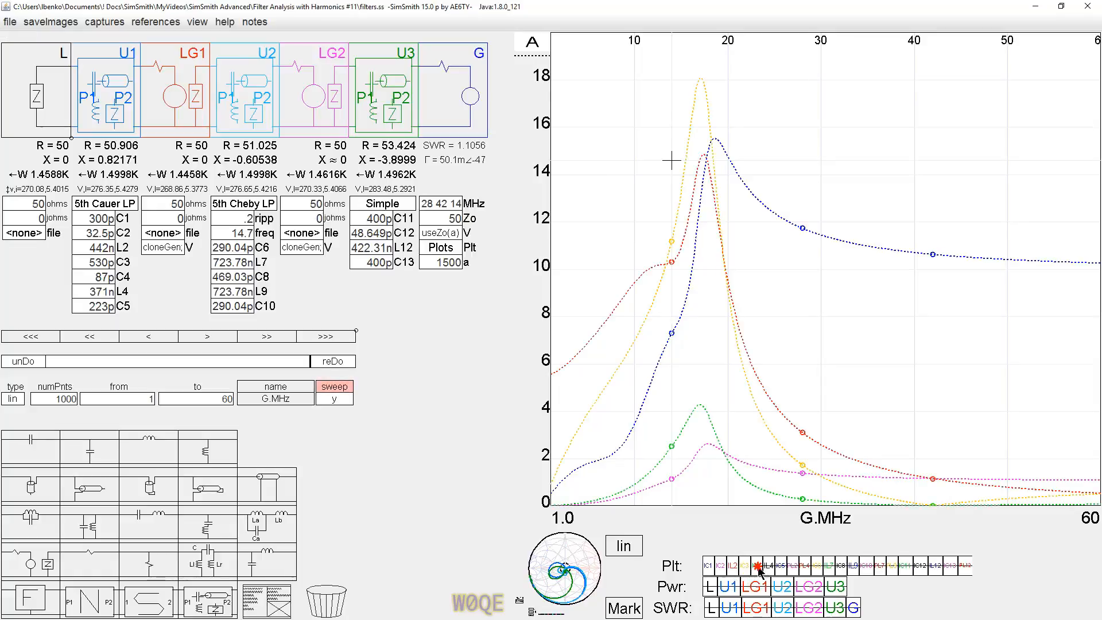
{"action": "left_click", "coordinate": [770, 568]}
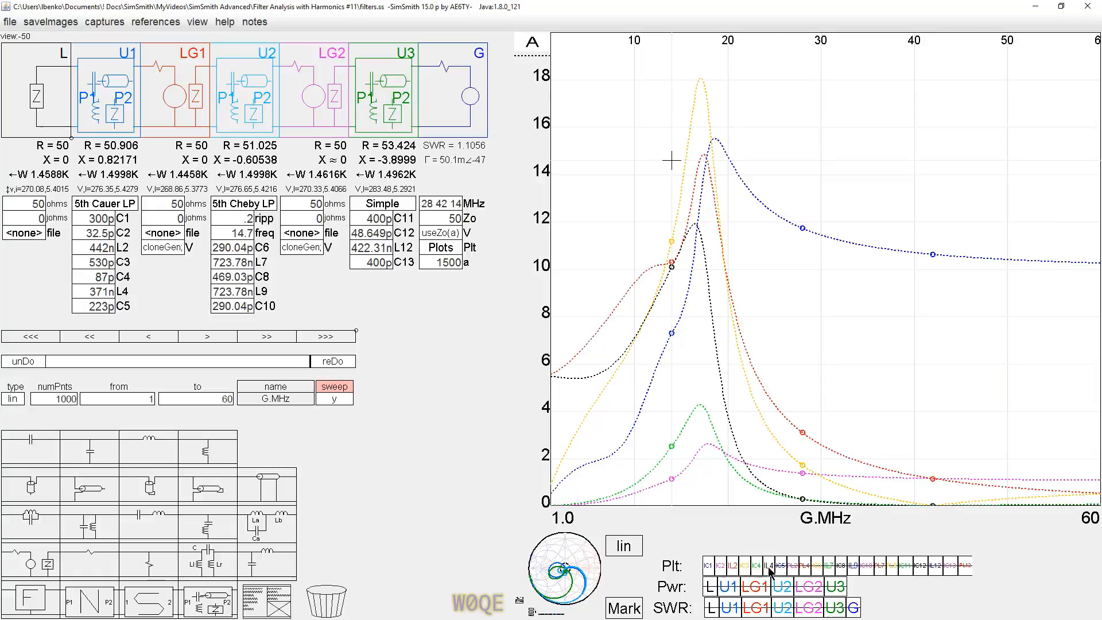
{"action": "left_click", "coordinate": [781, 569]}
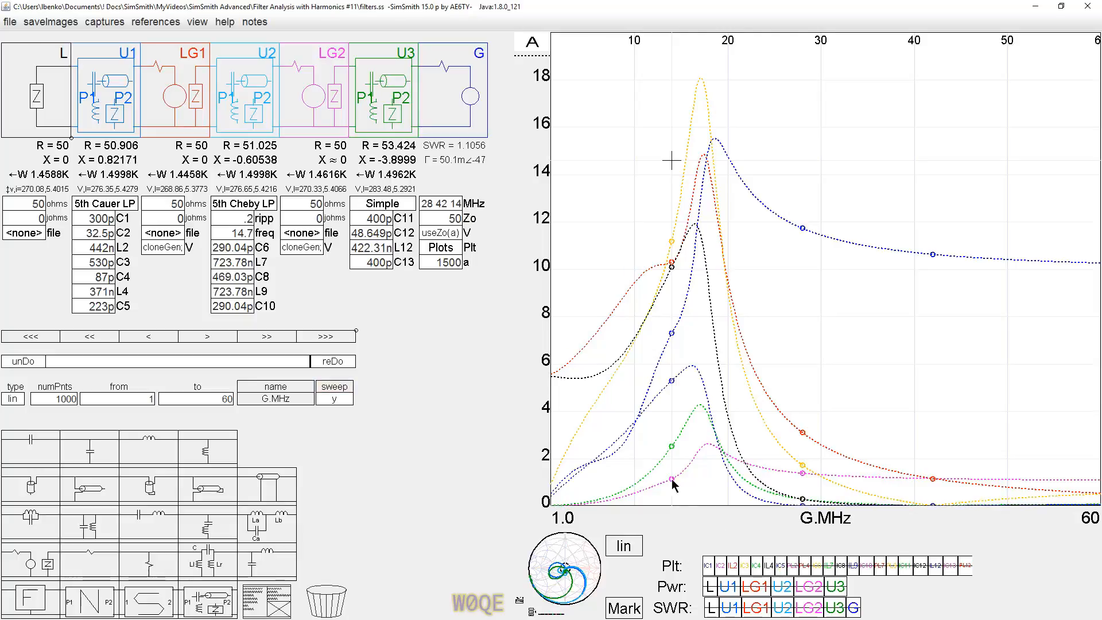
Read the IC3, IL2 and IL4 currents at the 14 MHz markers, with the 5th Cauer LP schematic open for reference.
{"action": "left_click", "coordinate": [673, 242]}
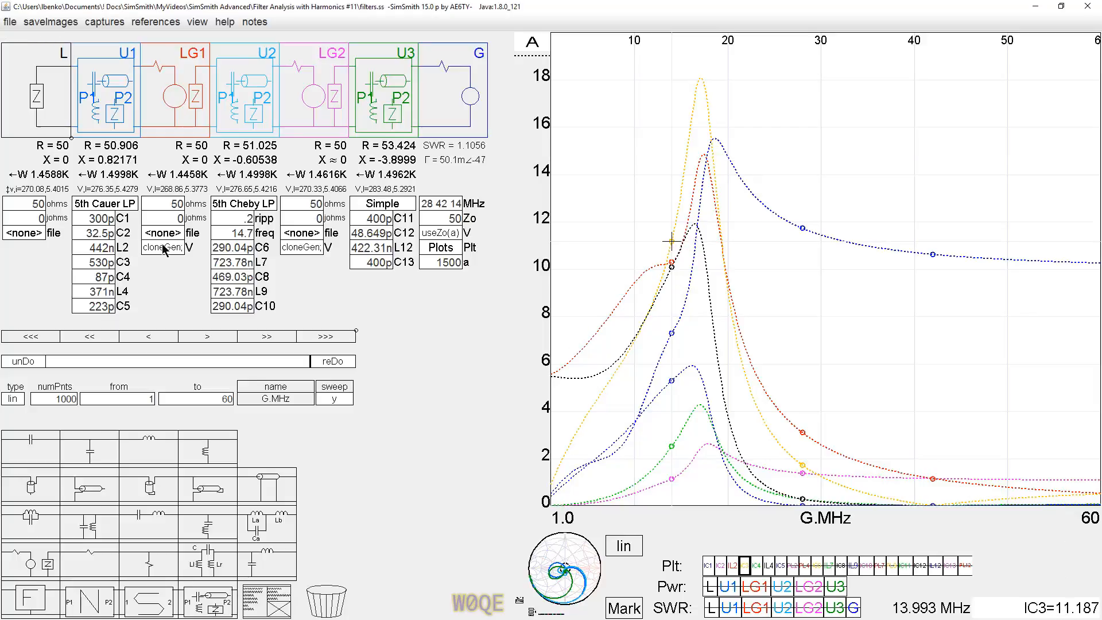
{"action": "left_click", "coordinate": [95, 204]}
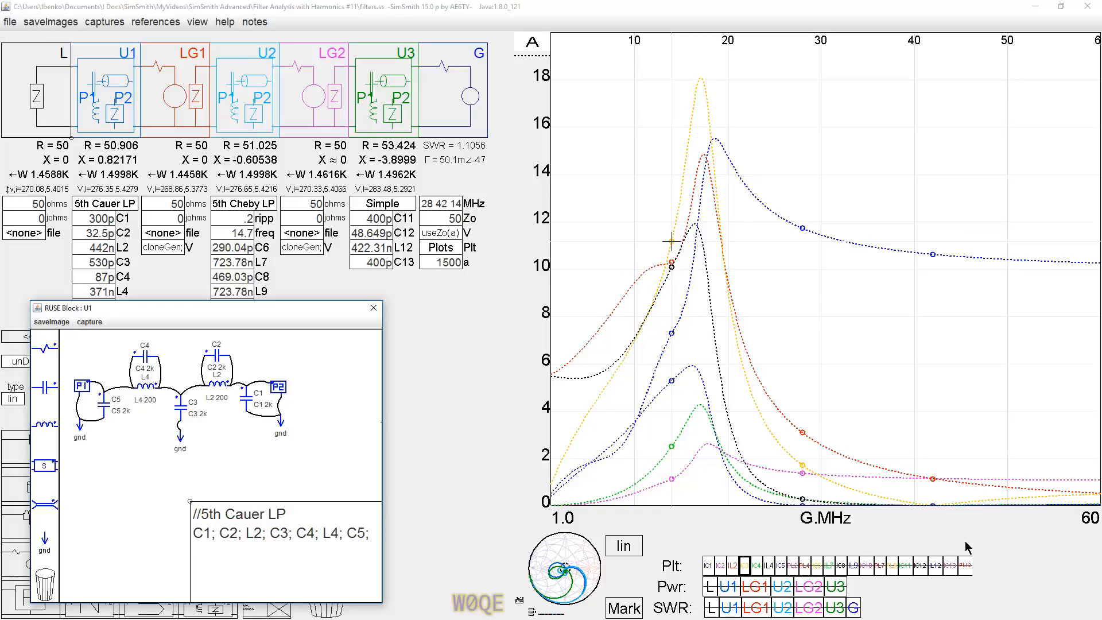
{"action": "left_click", "coordinate": [672, 267]}
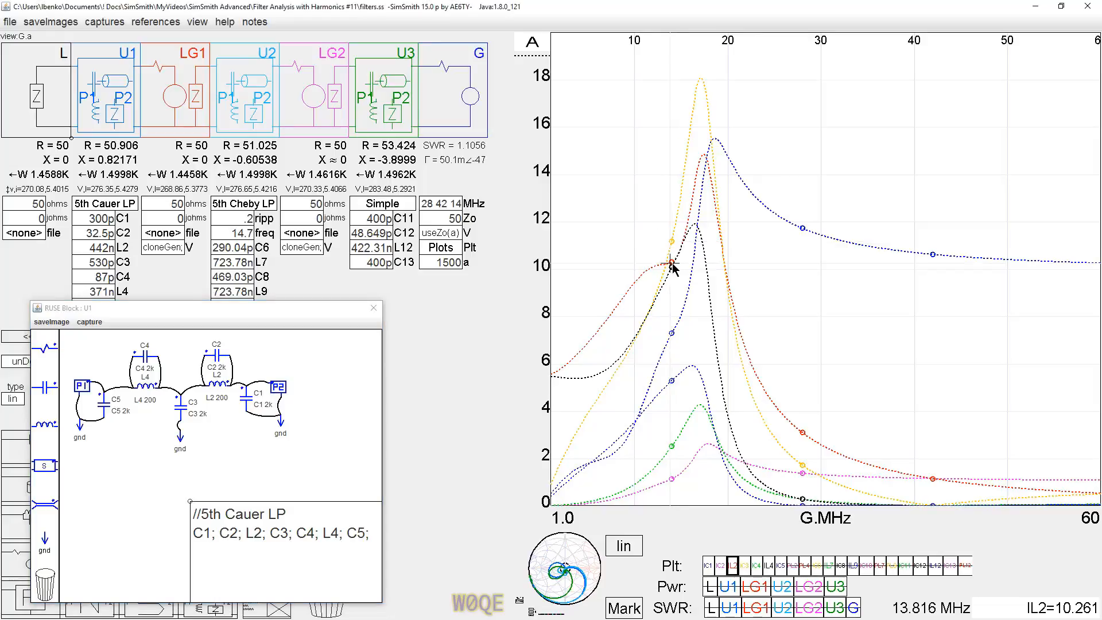
{"action": "left_click", "coordinate": [671, 263]}
{"action": "left_click", "coordinate": [672, 267]}
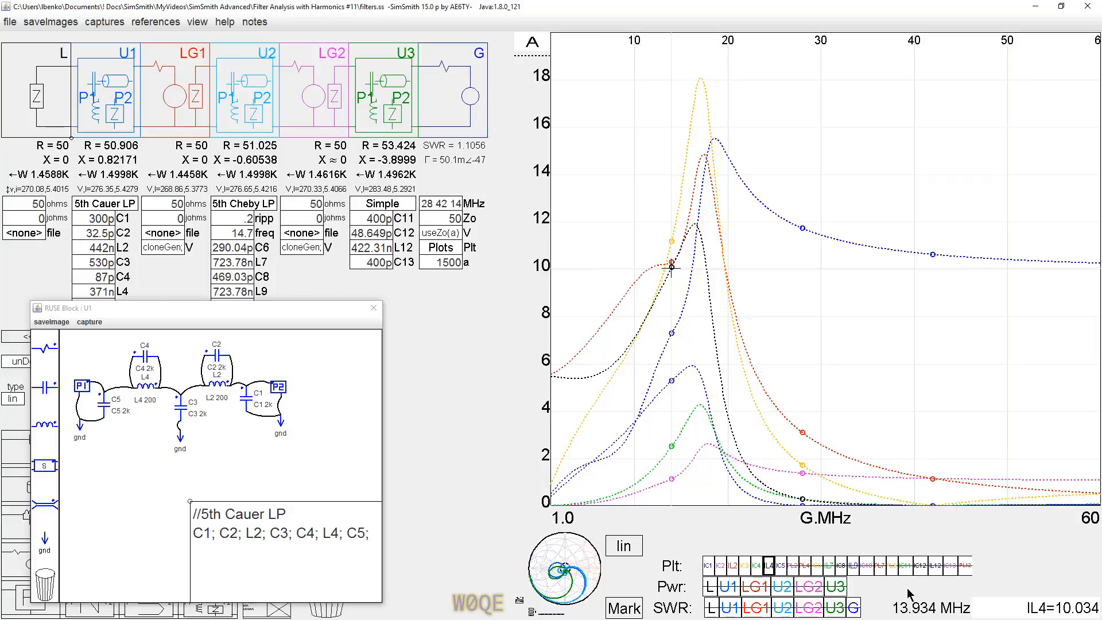
Add the PL2 and PL4 power curves and rescale the W axis up to 45 and the A axis up to 450.
{"action": "left_click", "coordinate": [793, 567]}
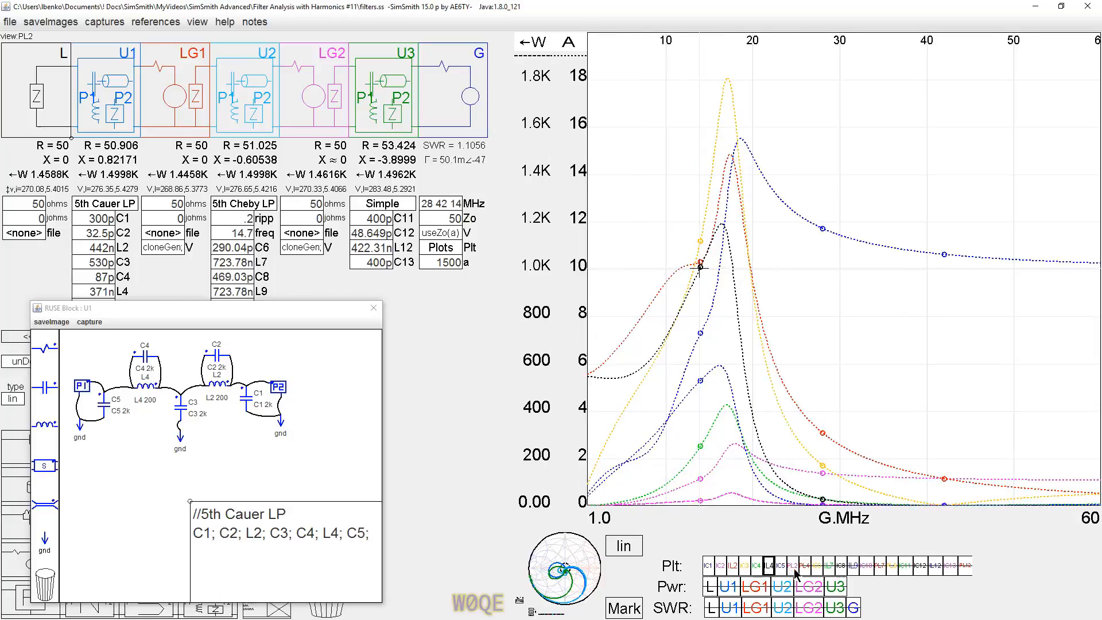
{"action": "left_click", "coordinate": [805, 567]}
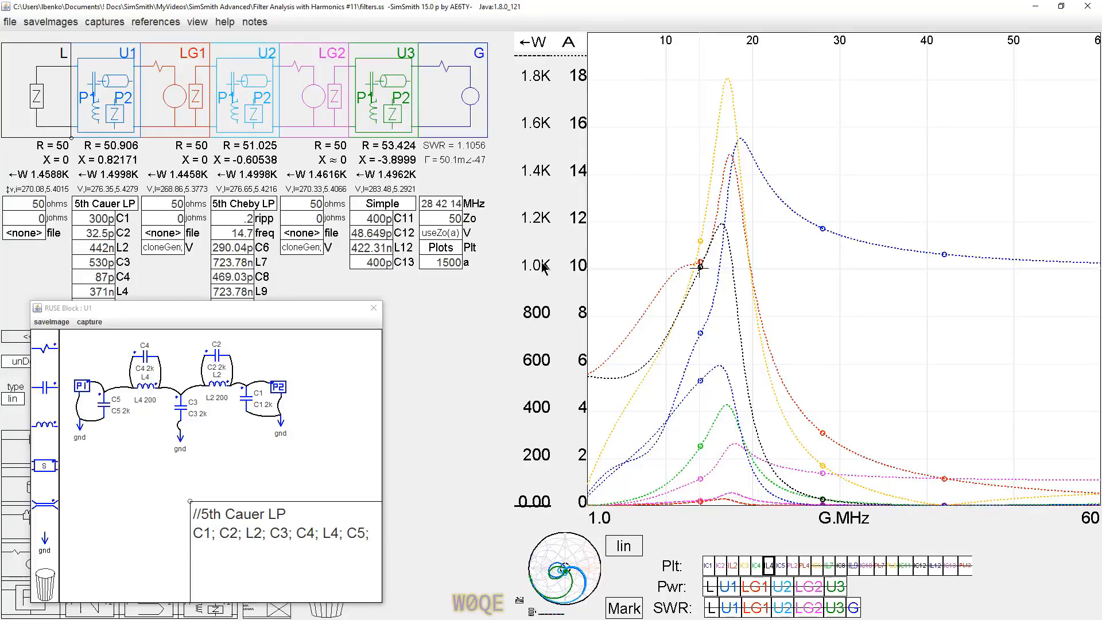
{"action": "scroll", "coordinate": [543, 268], "scroll_direction": "up", "scroll_amount": 5}
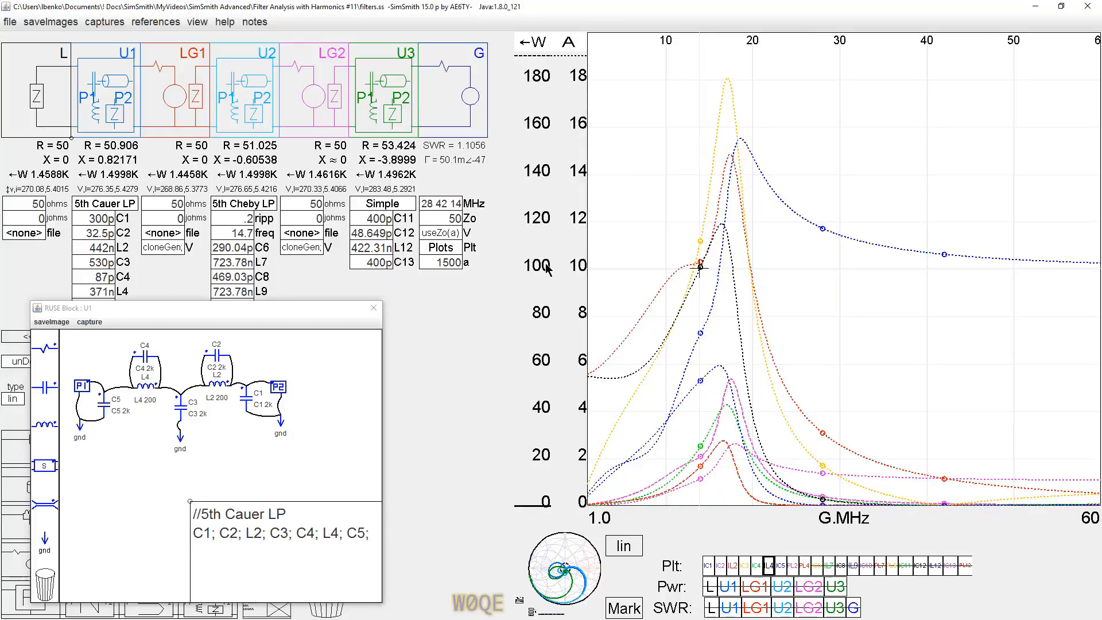
{"action": "scroll", "coordinate": [547, 270], "scroll_direction": "up", "scroll_amount": 2}
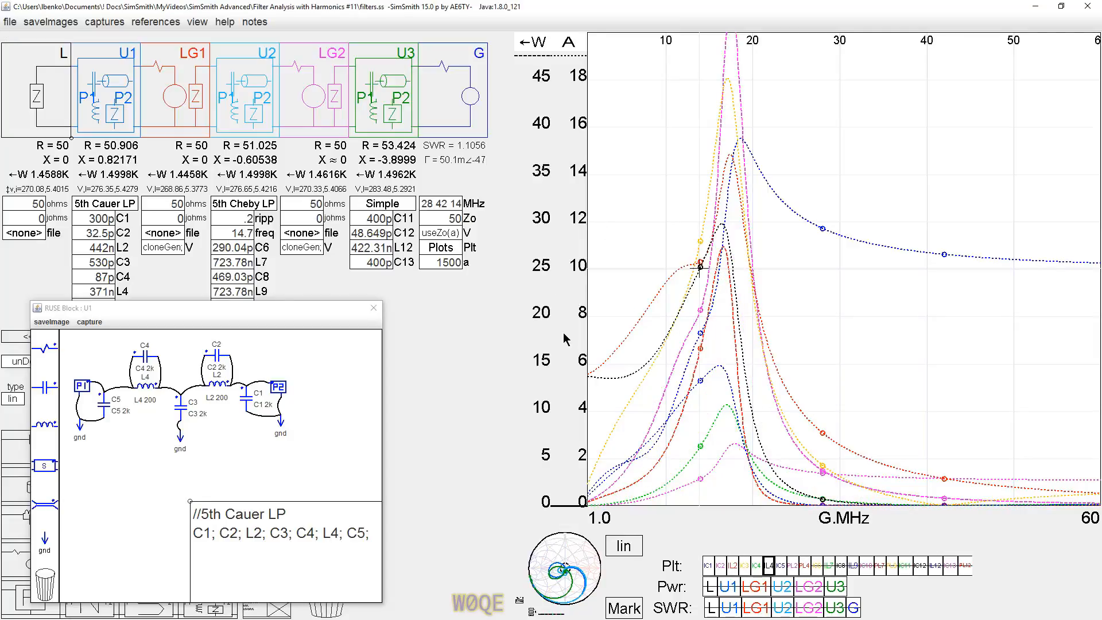
{"action": "scroll", "coordinate": [570, 339], "scroll_direction": "down", "scroll_amount": 3}
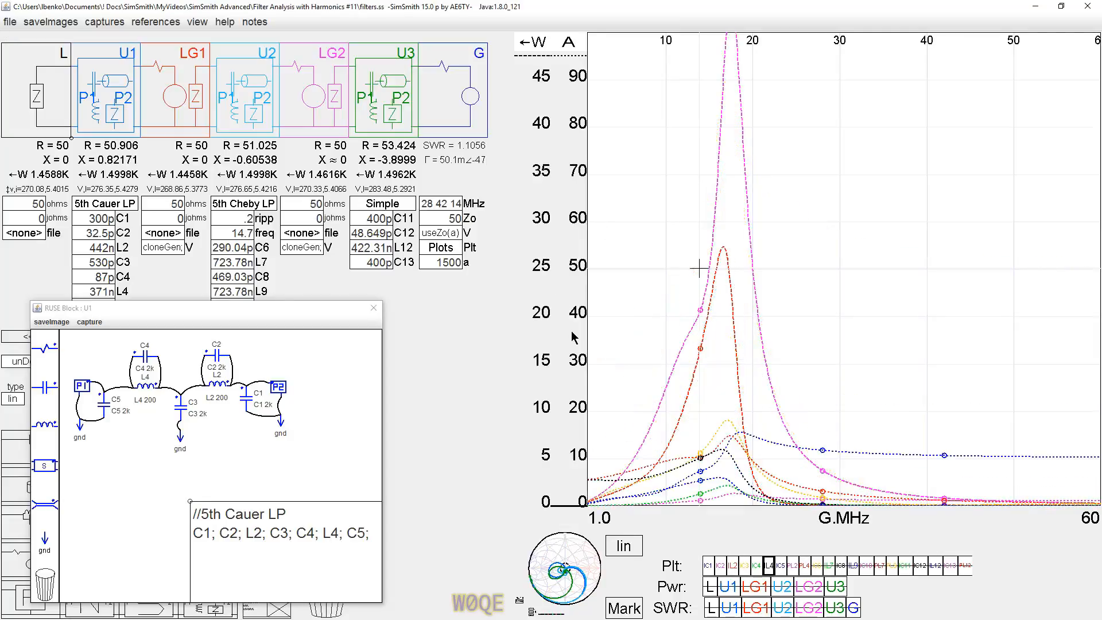
Read the power dissipated in L2 and L4 at the 14 MHz markers of the PL2 and PL4 curves.
{"action": "left_click", "coordinate": [701, 312]}
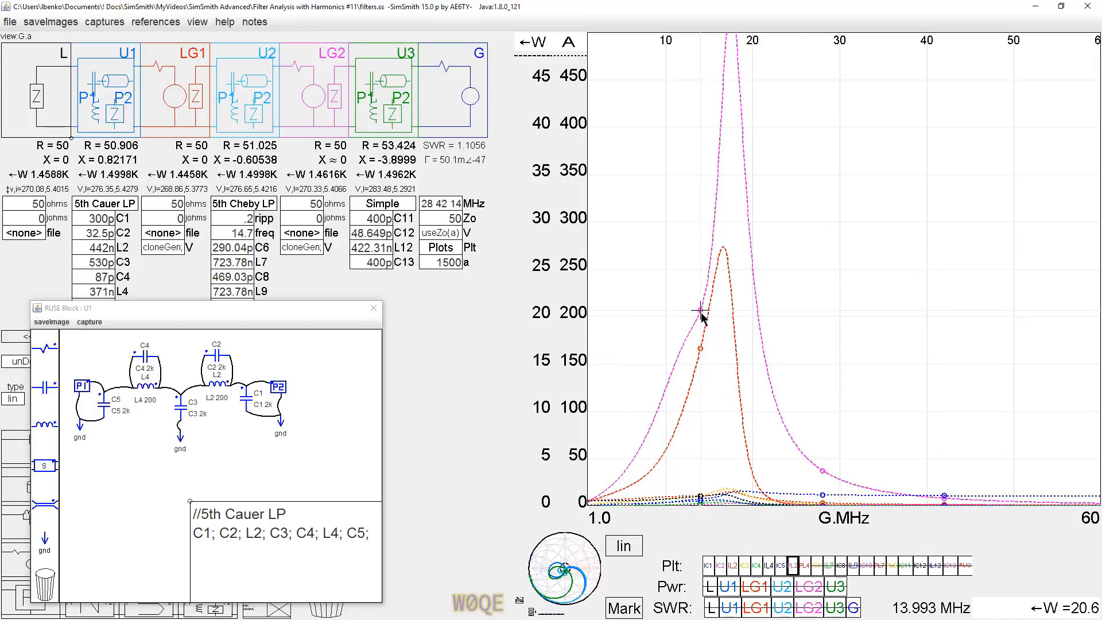
{"action": "left_click", "coordinate": [701, 351]}
{"action": "left_click", "coordinate": [700, 351]}
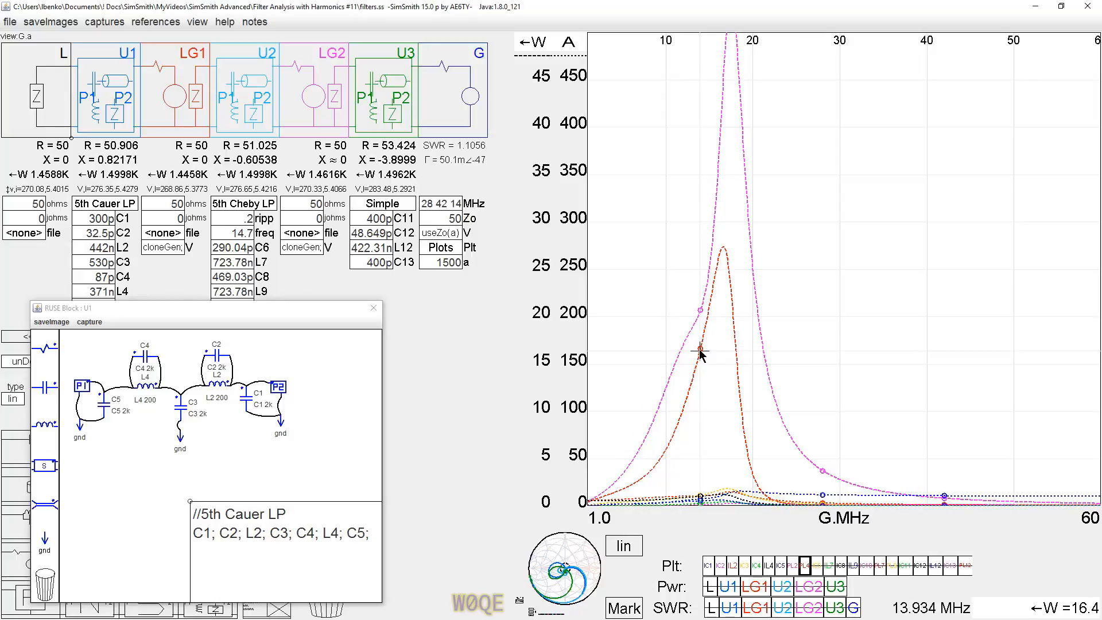
{"action": "left_click", "coordinate": [701, 351]}
Close the U1 schematic and remove all U1 inductor power and component current curves from the plot.
{"action": "left_click", "coordinate": [374, 310]}
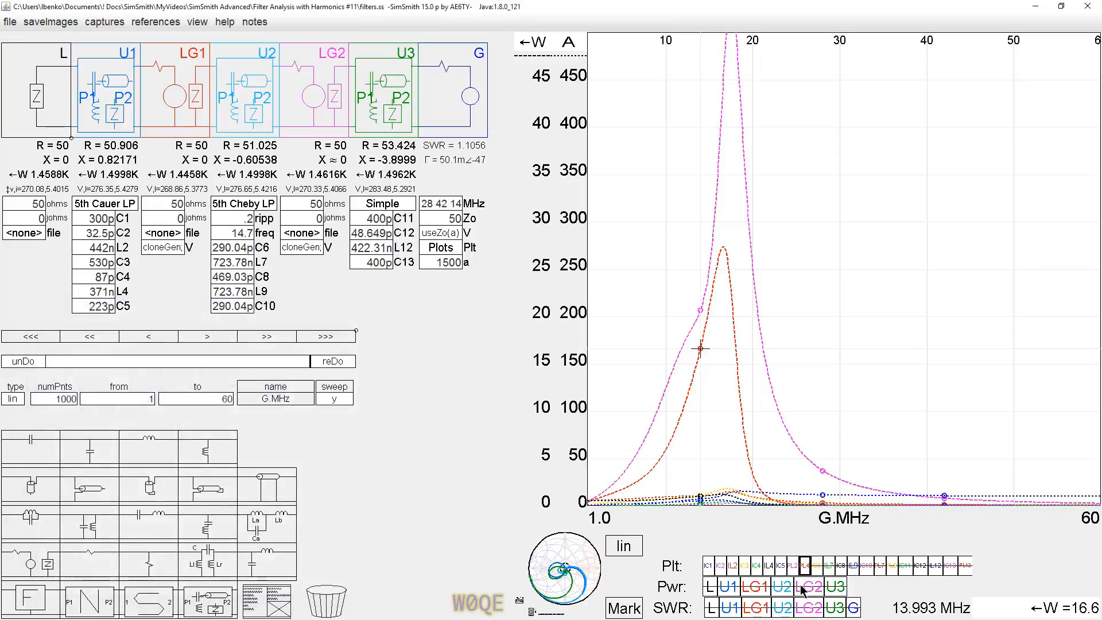
{"action": "left_click", "coordinate": [804, 567]}
{"action": "left_click", "coordinate": [794, 567]}
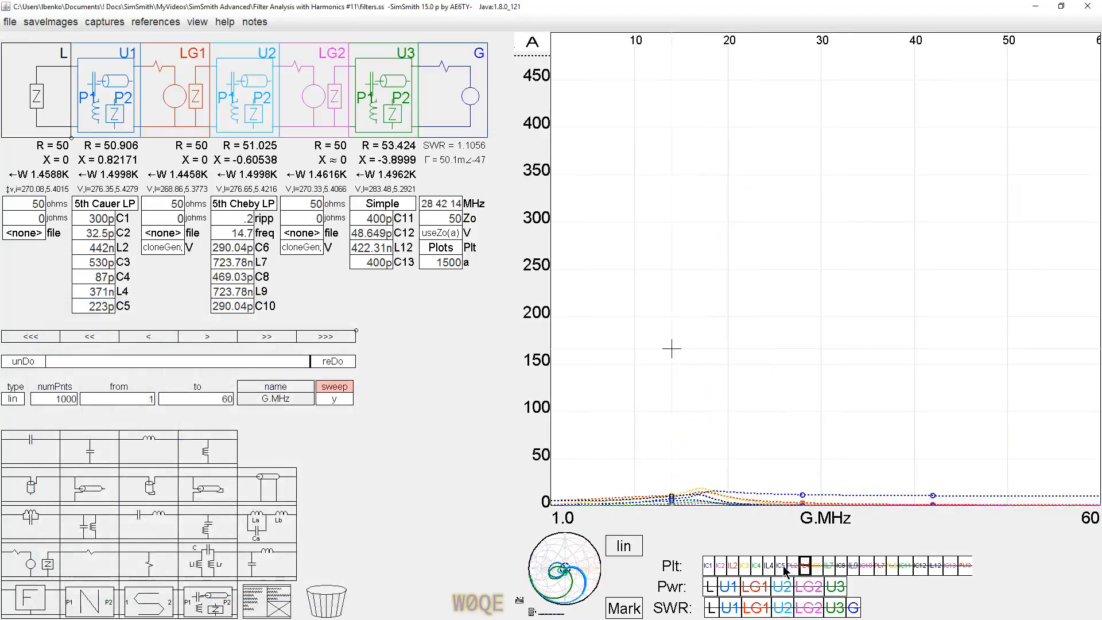
{"action": "left_click", "coordinate": [744, 567]}
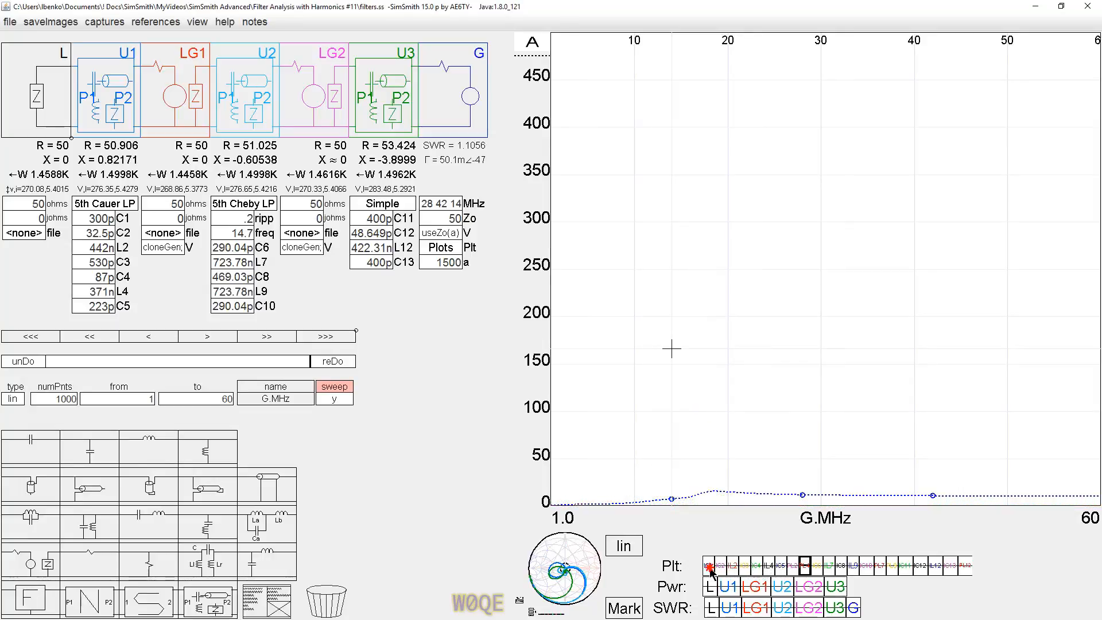
{"action": "left_click", "coordinate": [707, 567]}
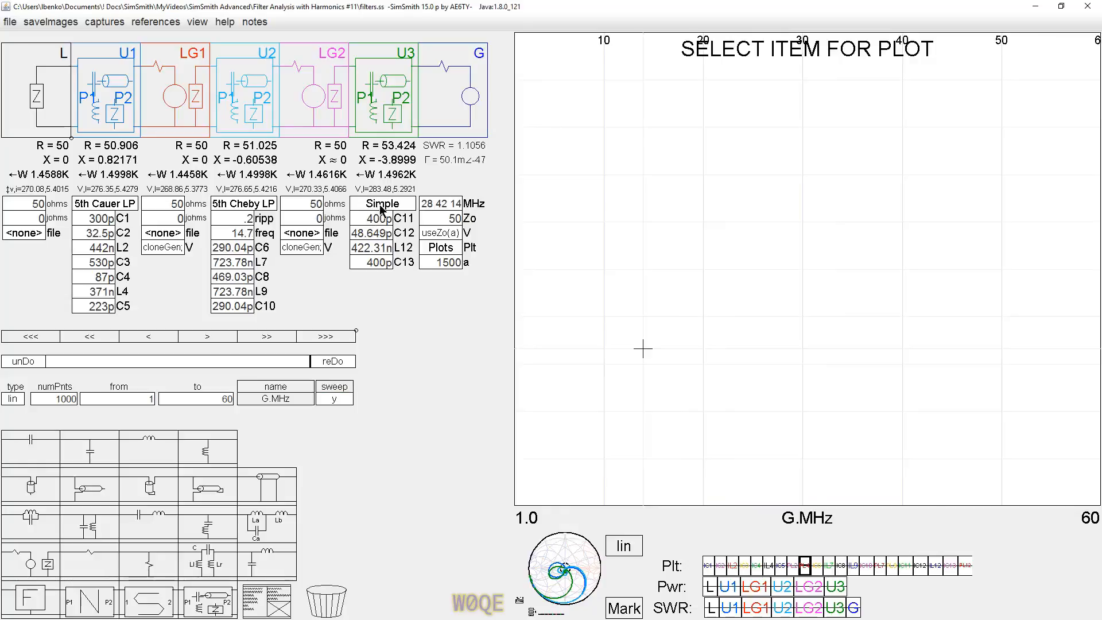
Add the IC11, IC12, IL12 and IC13 current curves to the plot and rescale the A axis up to 18.
{"action": "left_click", "coordinate": [907, 566]}
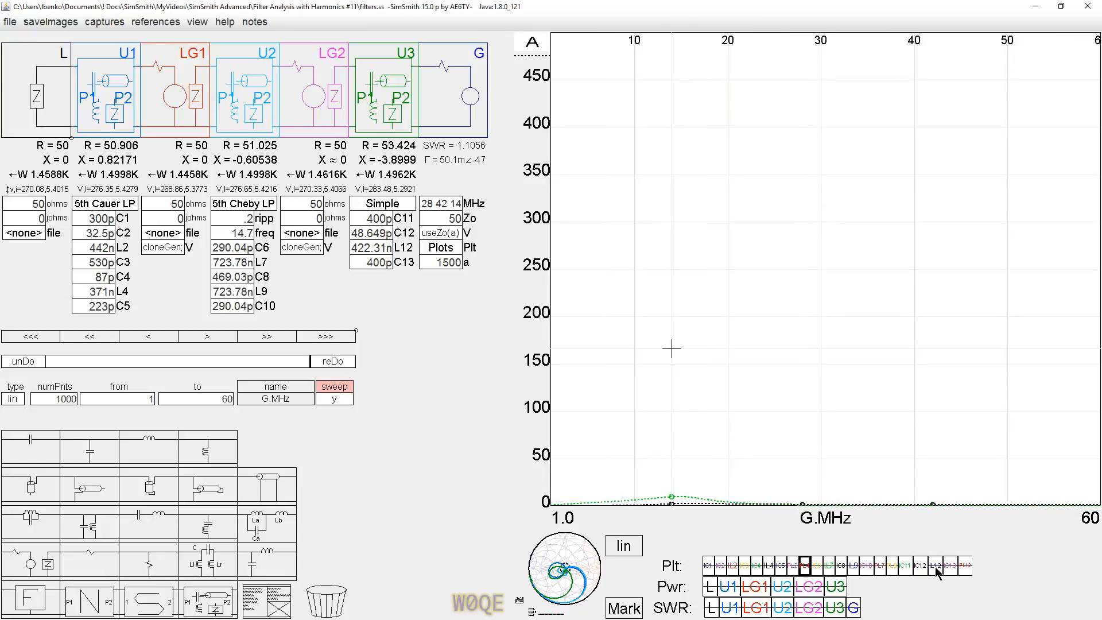
{"action": "left_click", "coordinate": [935, 566]}
{"action": "left_click", "coordinate": [949, 566]}
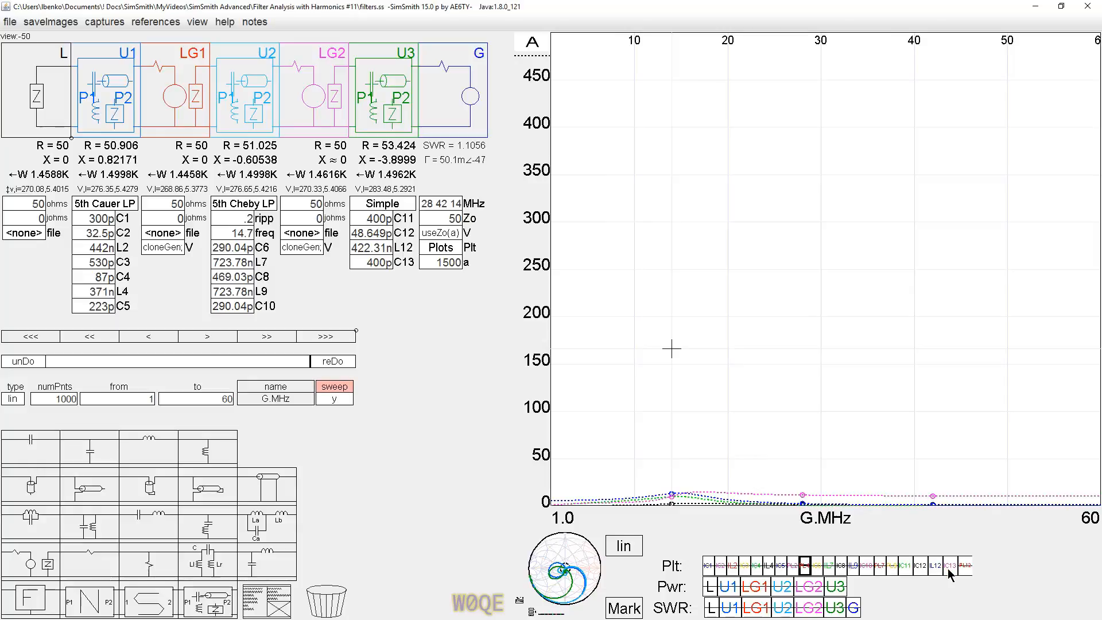
{"action": "scroll", "coordinate": [544, 458], "scroll_direction": "up", "scroll_amount": 3}
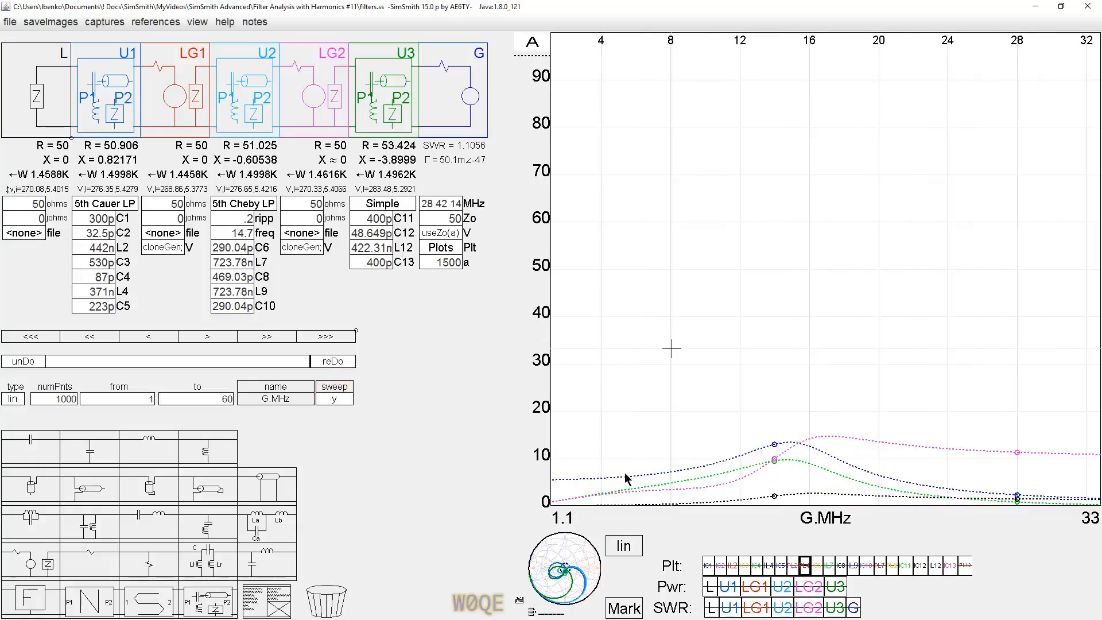
{"action": "scroll", "coordinate": [666, 459], "scroll_direction": "down", "scroll_amount": 1}
{"action": "scroll", "coordinate": [542, 426], "scroll_direction": "up", "scroll_amount": 1}
{"action": "scroll", "coordinate": [542, 425], "scroll_direction": "up", "scroll_amount": 2}
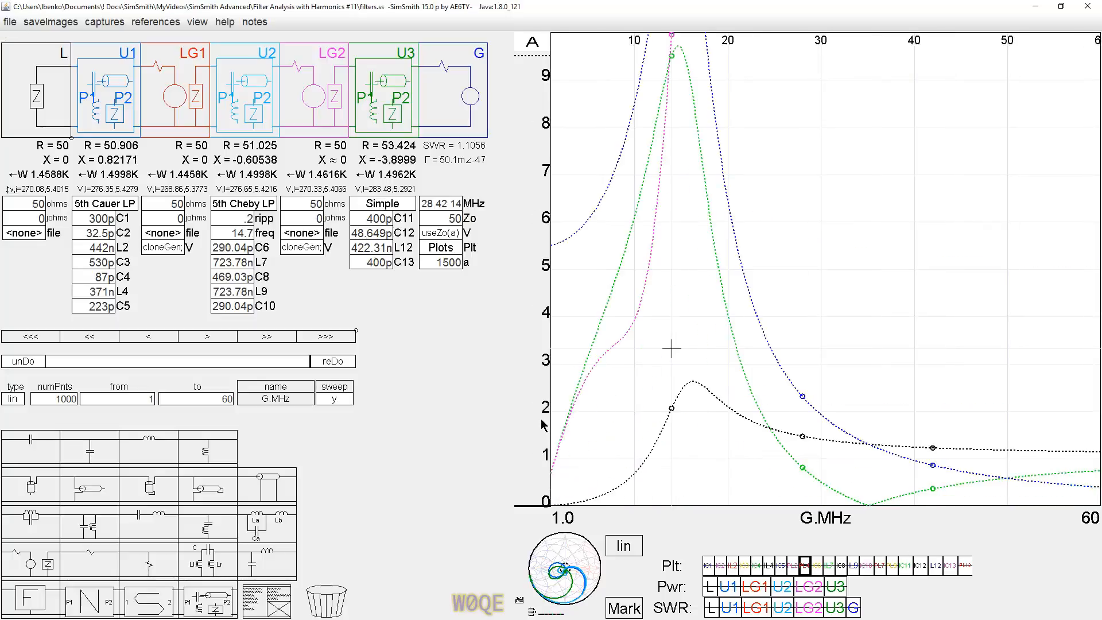
{"action": "scroll", "coordinate": [542, 425], "scroll_direction": "down", "scroll_amount": 1}
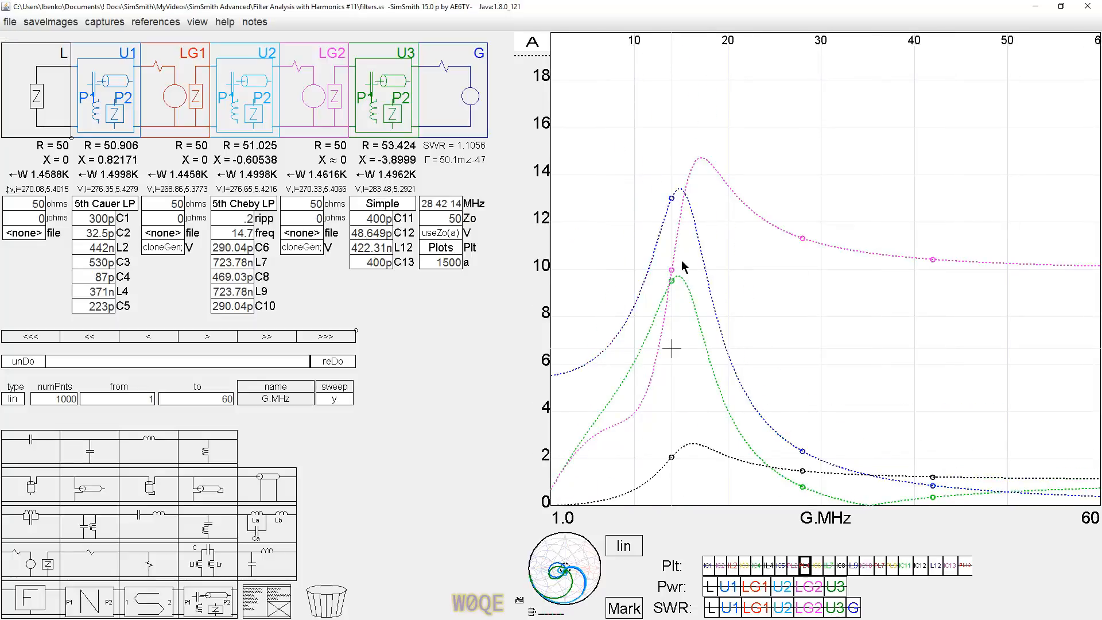
Read the IL12, IC13 and IC11 currents at the 14 MHz markers.
{"action": "left_click", "coordinate": [672, 199]}
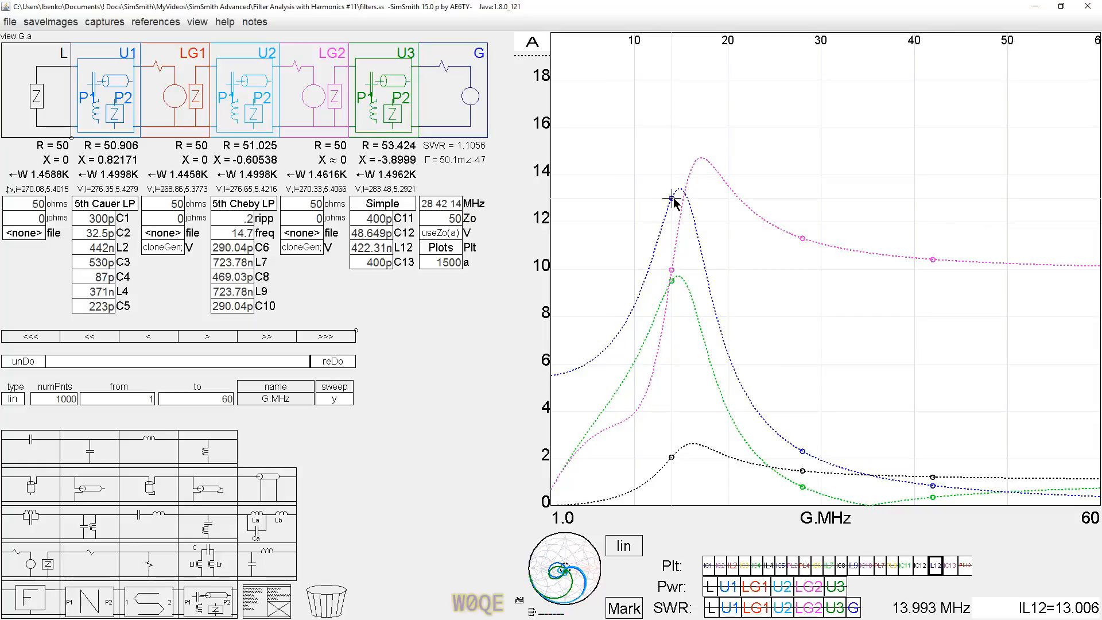
{"action": "left_click", "coordinate": [673, 274]}
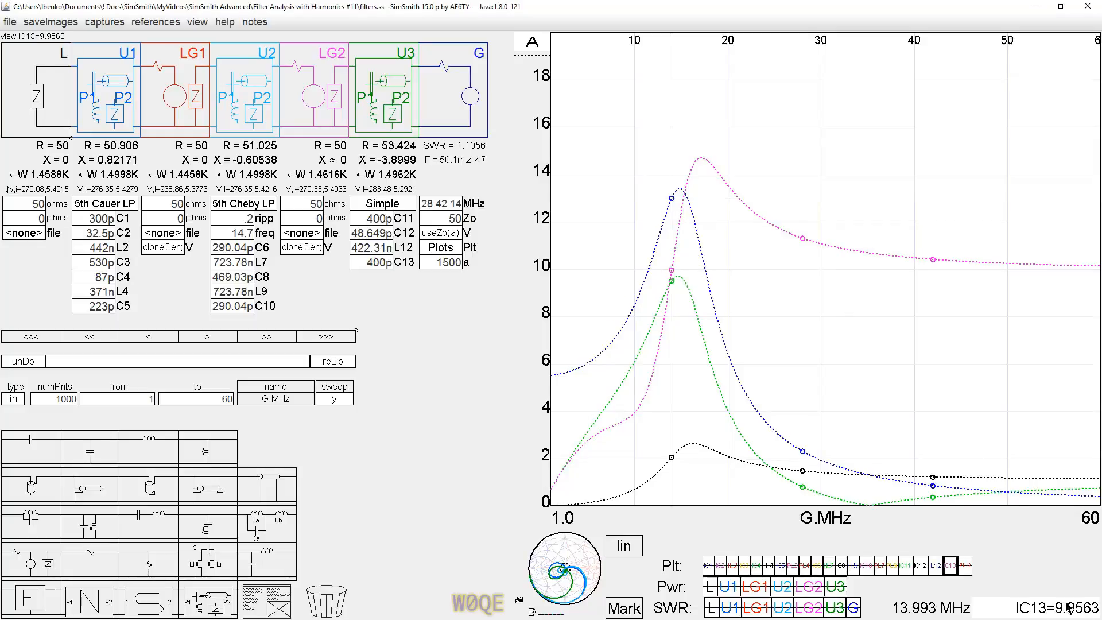
{"action": "left_click", "coordinate": [674, 281]}
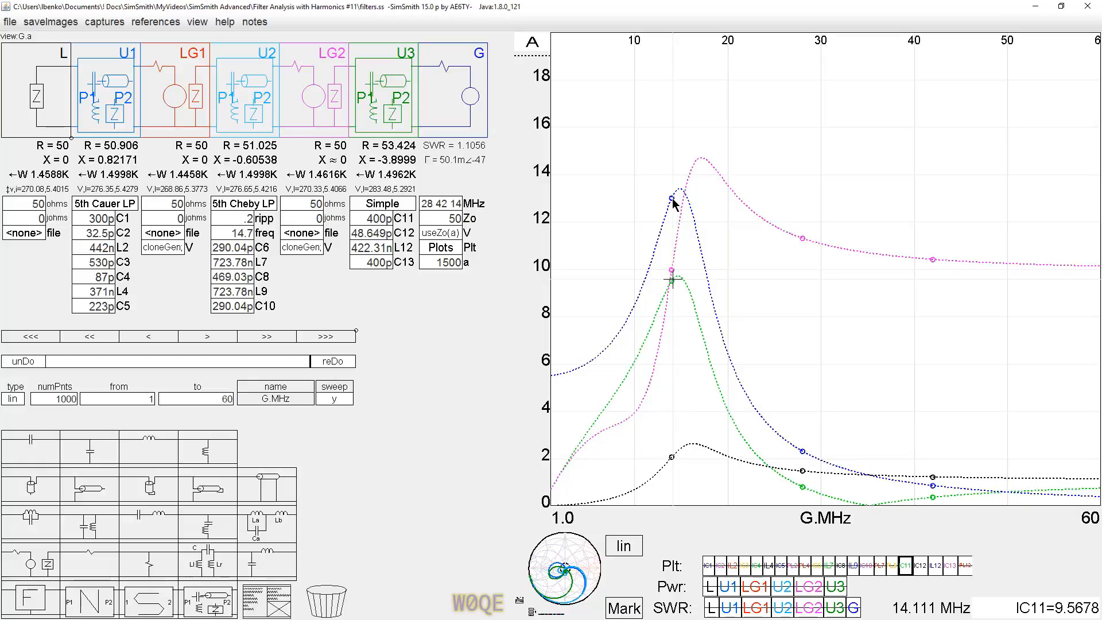
Add the PL12 power curve, rescale the A axis up to 90 and read the power dissipated in L12 at the 14 MHz marker.
{"action": "left_click", "coordinate": [966, 567]}
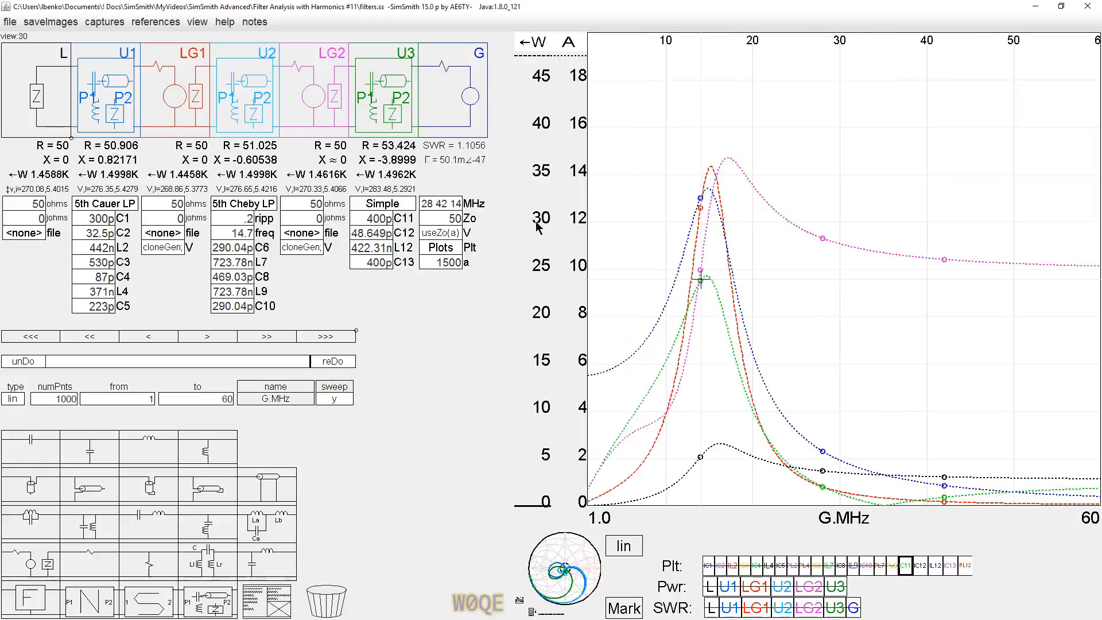
{"action": "left_click", "coordinate": [572, 360]}
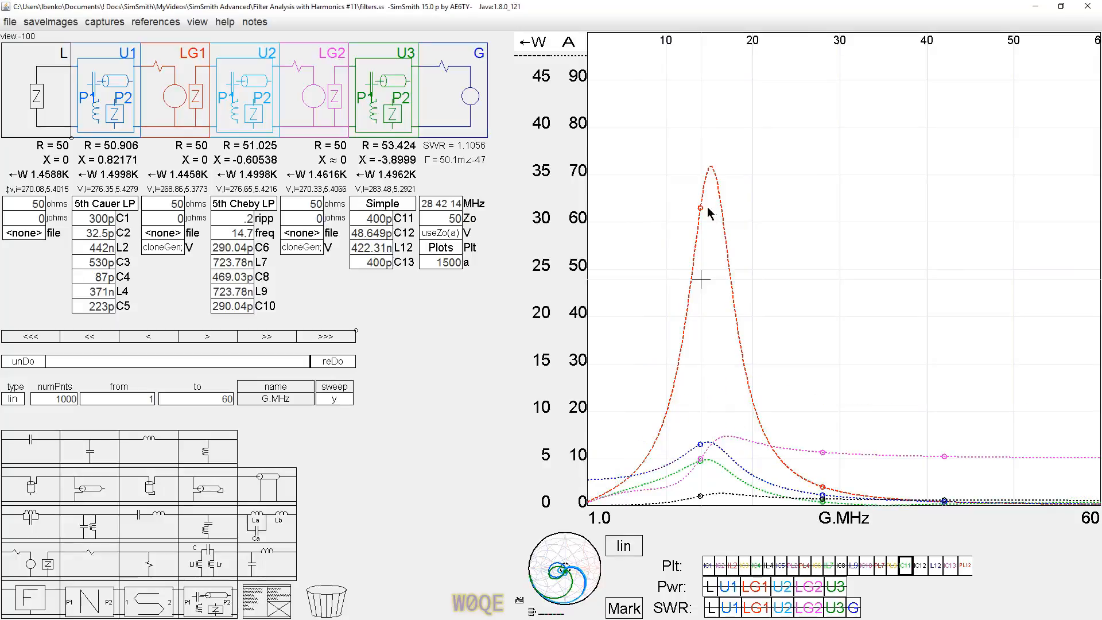
{"action": "left_click", "coordinate": [701, 209]}
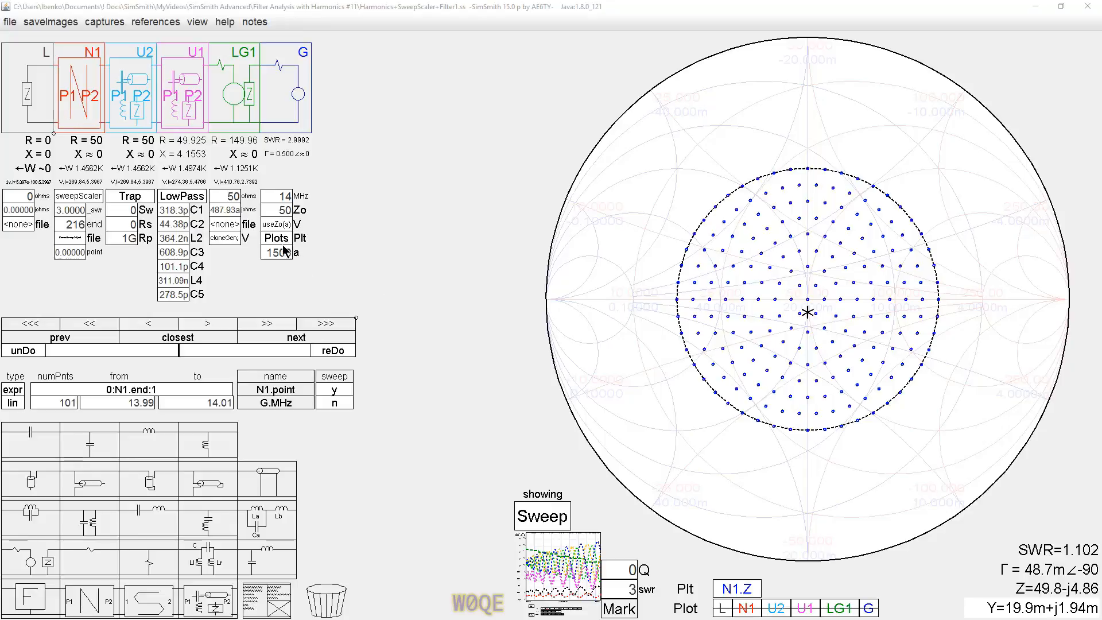
Uncomment the Harmonics(0,1,0,.3) line in the plot expressions of Harmonics+SweepScaler+Filter1.ss and apply the change.
{"action": "left_click", "coordinate": [277, 237]}
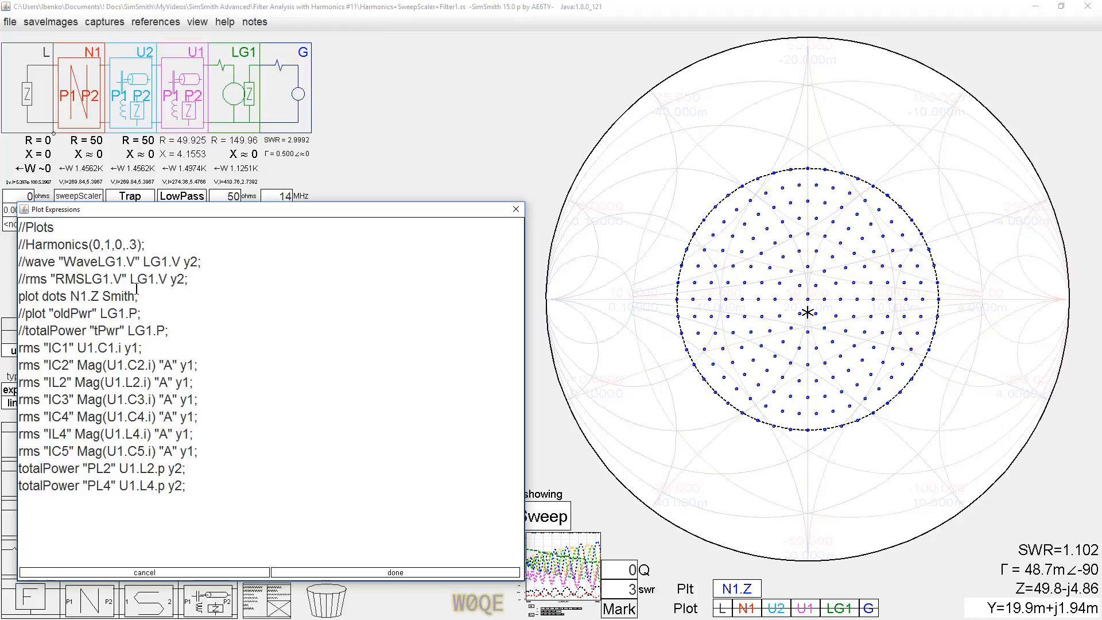
{"action": "key", "text": "BackSpace"}
{"action": "key", "text": "BackSpace"}
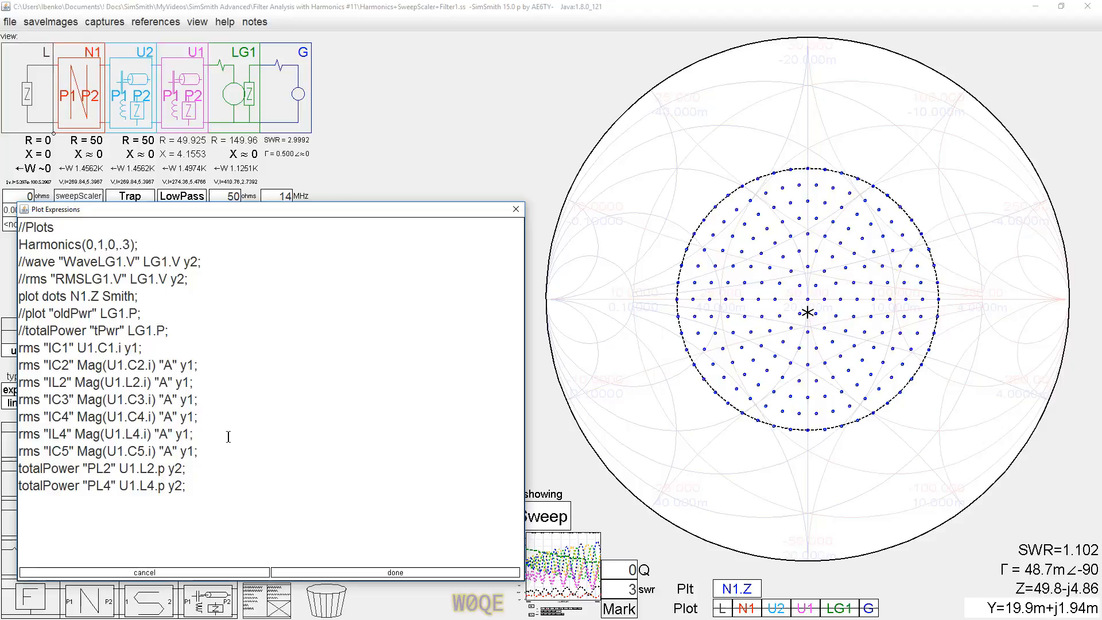
{"action": "left_click", "coordinate": [395, 573]}
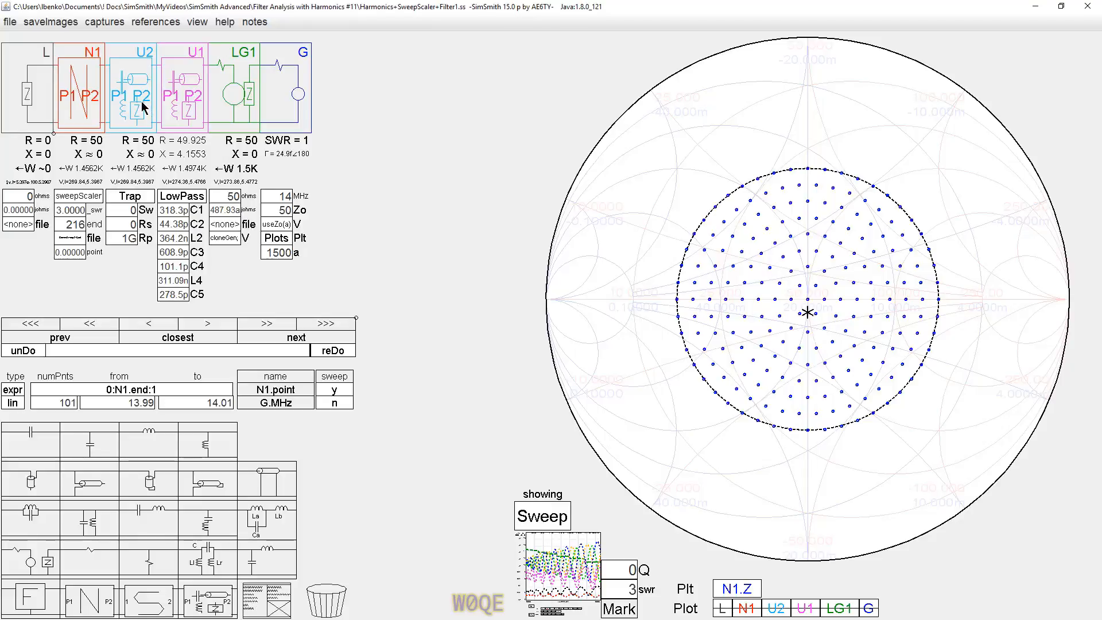
Examine the schematic and switch equations of the U2 Trap block, then close its window.
{"action": "mouse_move", "coordinate": [150, 185]}
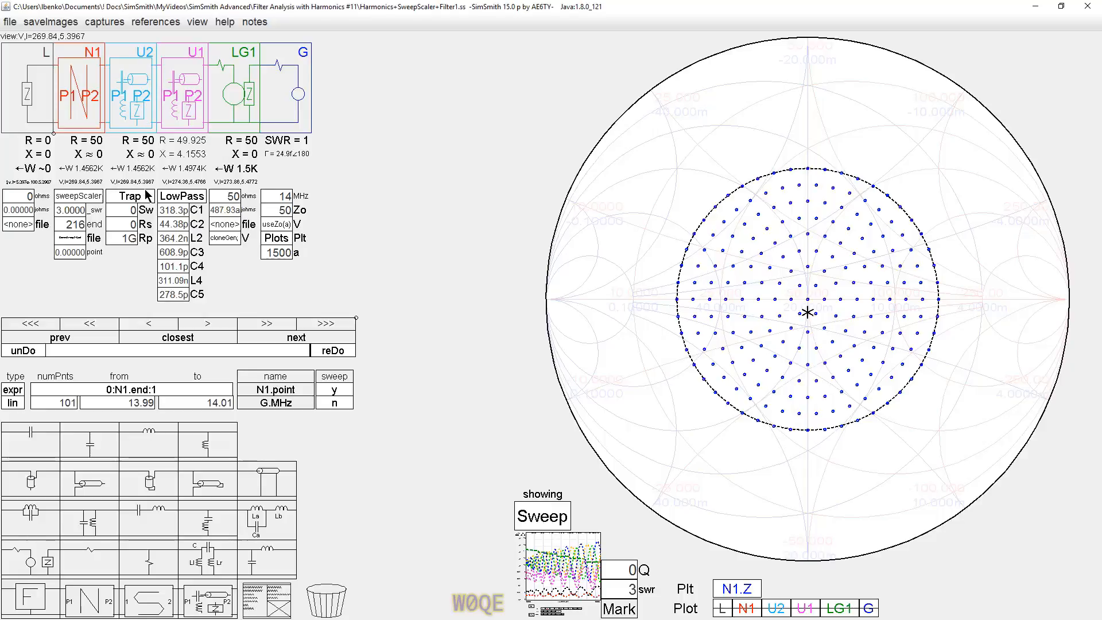
{"action": "double_click", "coordinate": [133, 198]}
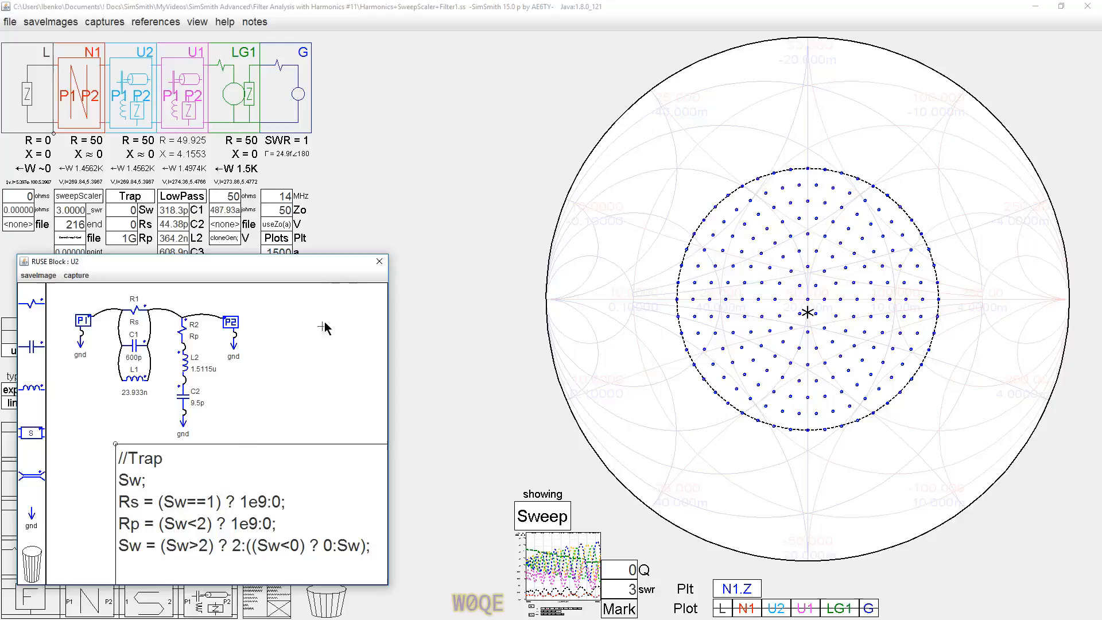
{"action": "left_click", "coordinate": [378, 261]}
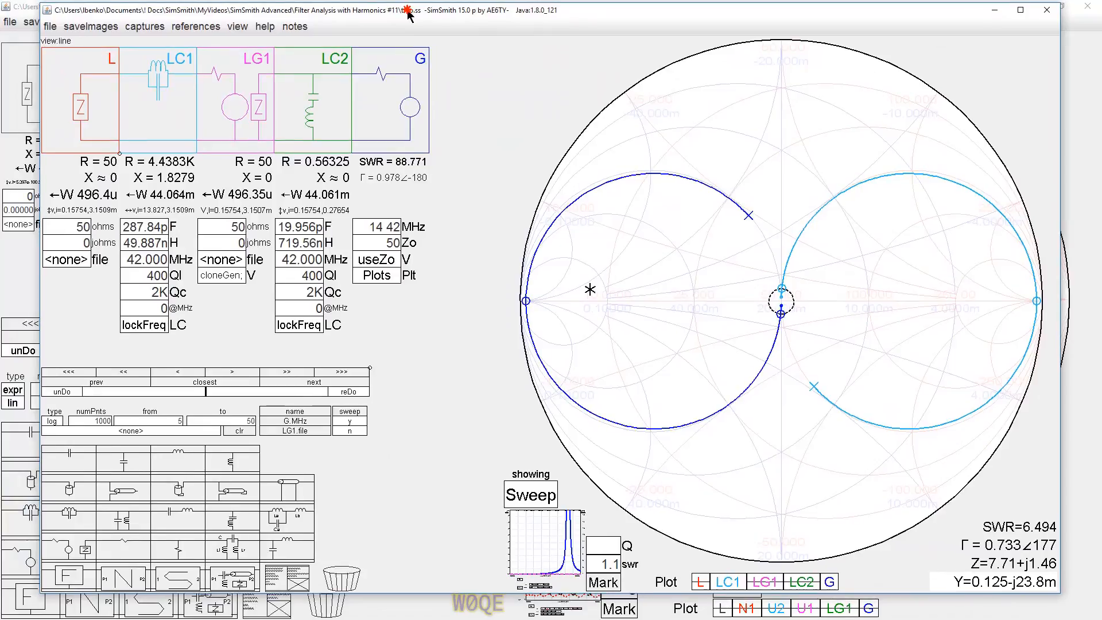
In the maximized trap.ss window, hide the G curve and read SWR and impedance at LC1's 14 and 42 MHz markers.
{"action": "double_click", "coordinate": [408, 15]}
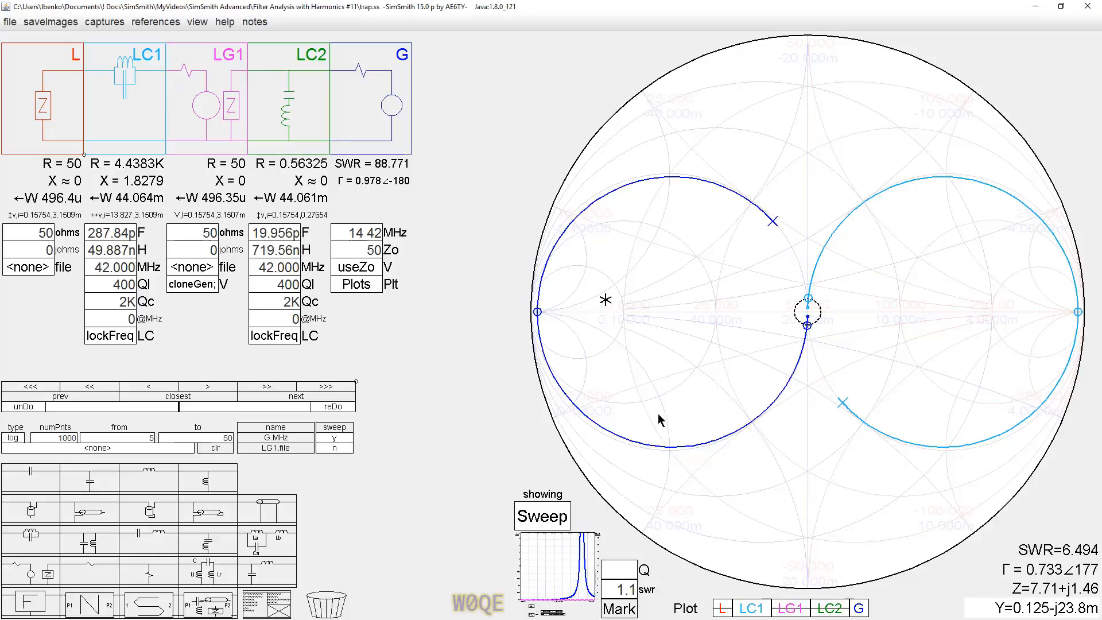
{"action": "left_click", "coordinate": [858, 609]}
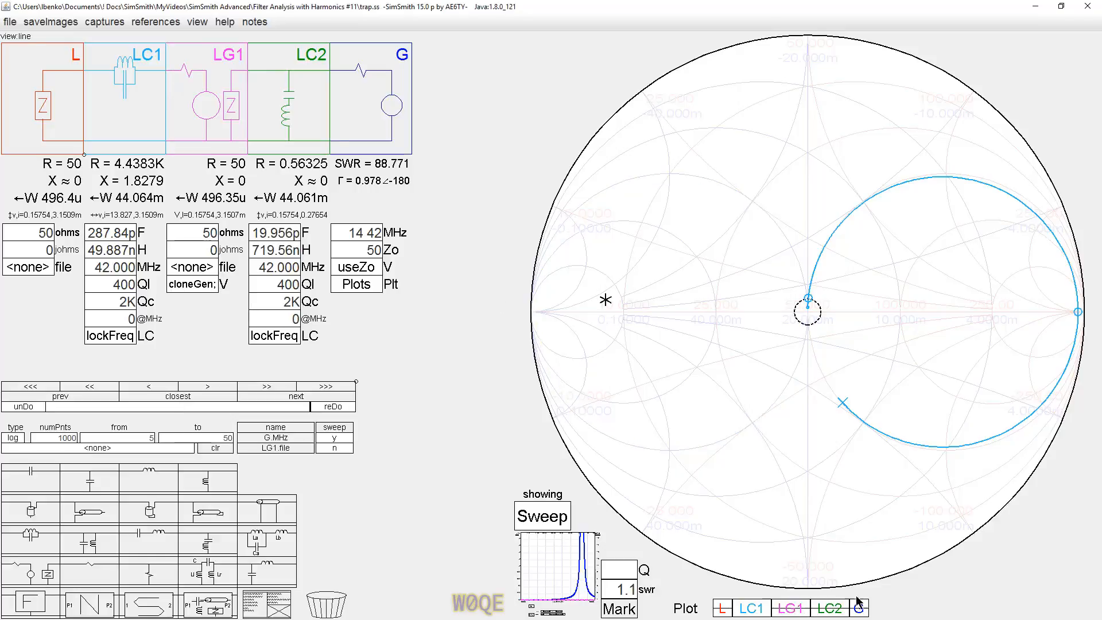
{"action": "left_click", "coordinate": [809, 302]}
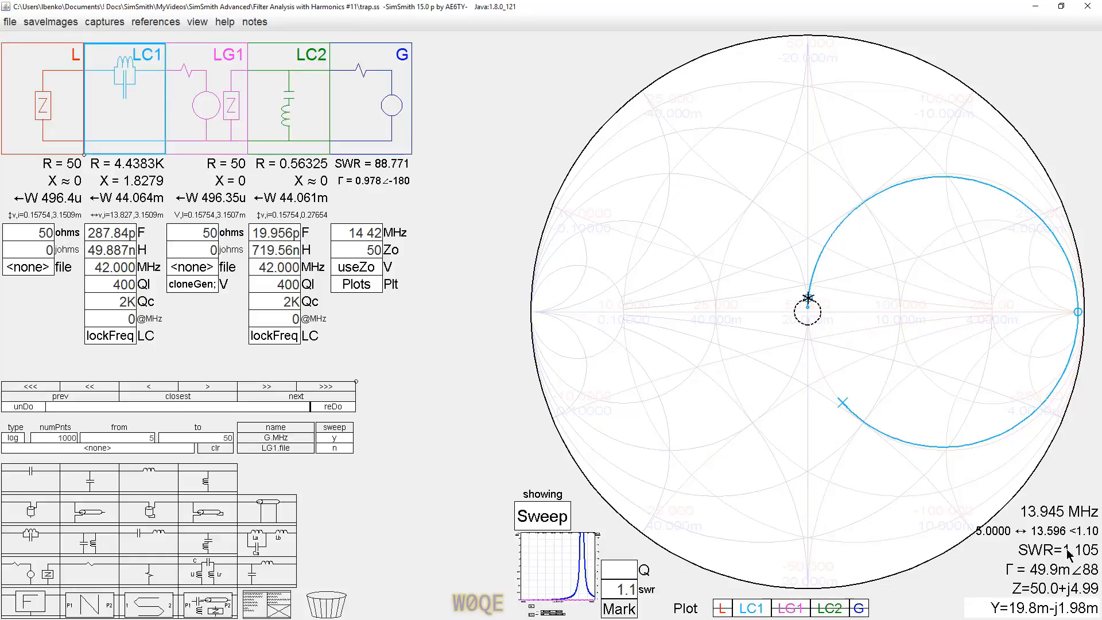
{"action": "left_click", "coordinate": [1078, 315]}
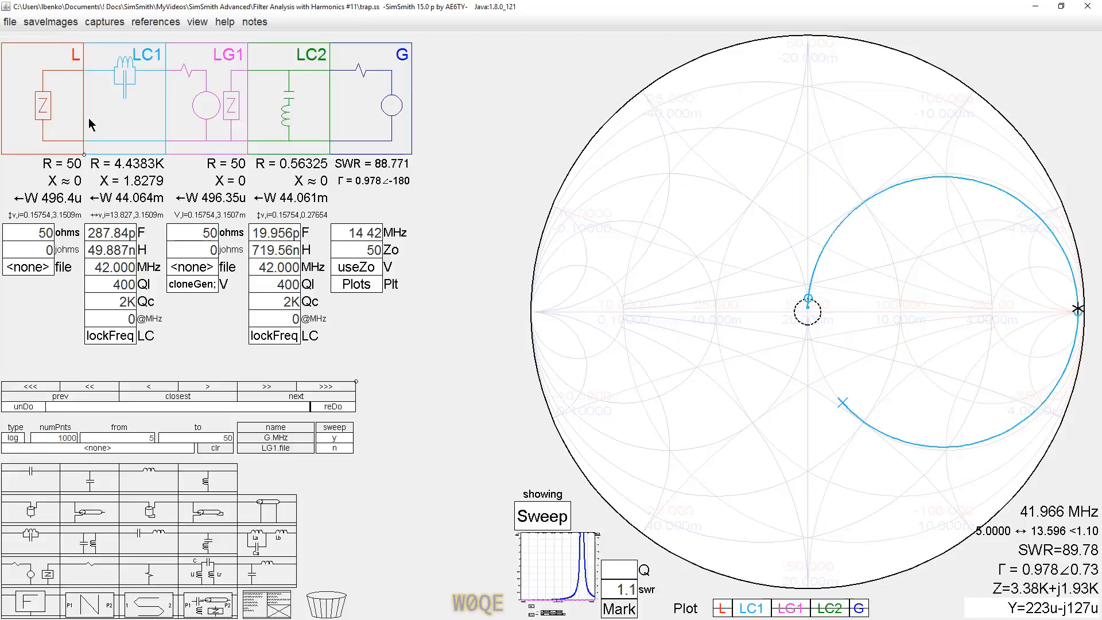
Show the LC2 curve, read SWR and impedance at its 14 and 42 MHz markers, and close trap.ss.
{"action": "left_click", "coordinate": [836, 608]}
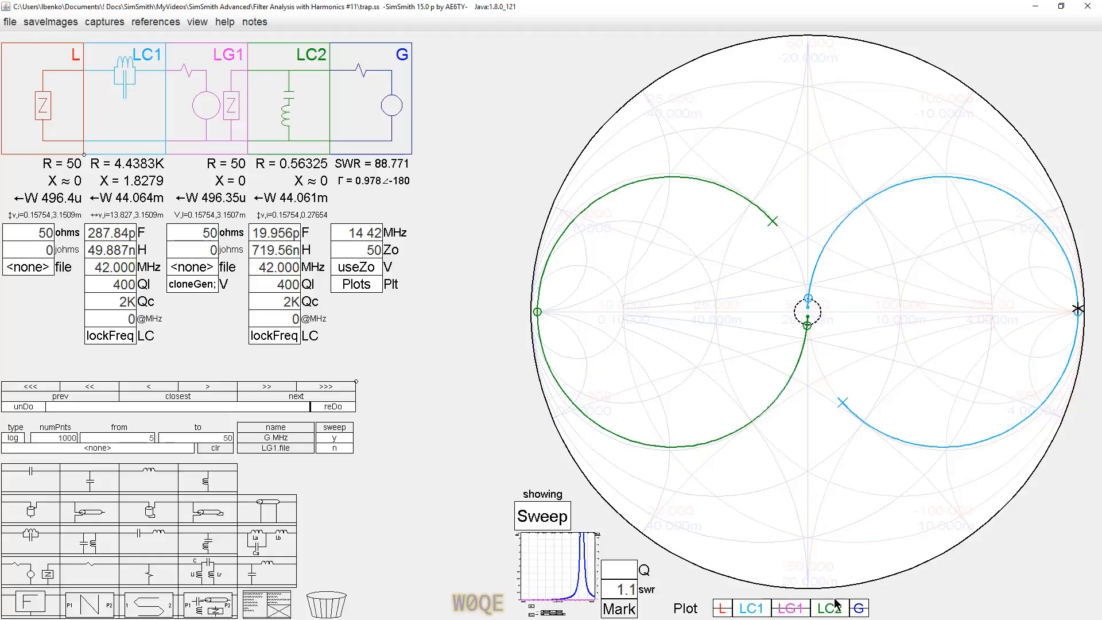
{"action": "left_click", "coordinate": [808, 326]}
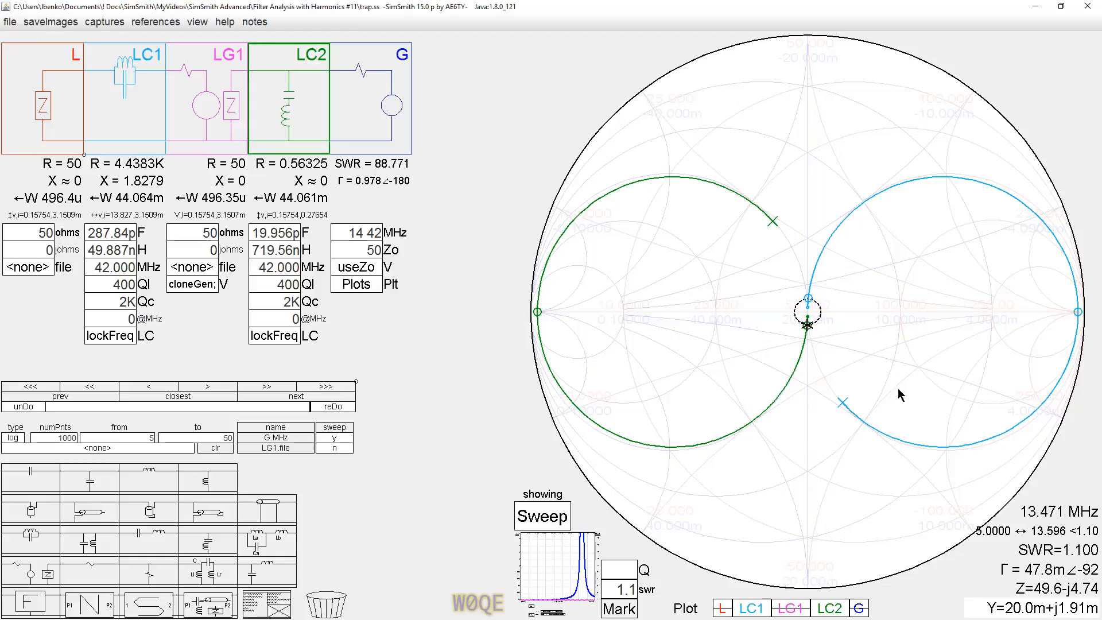
{"action": "left_click", "coordinate": [807, 326]}
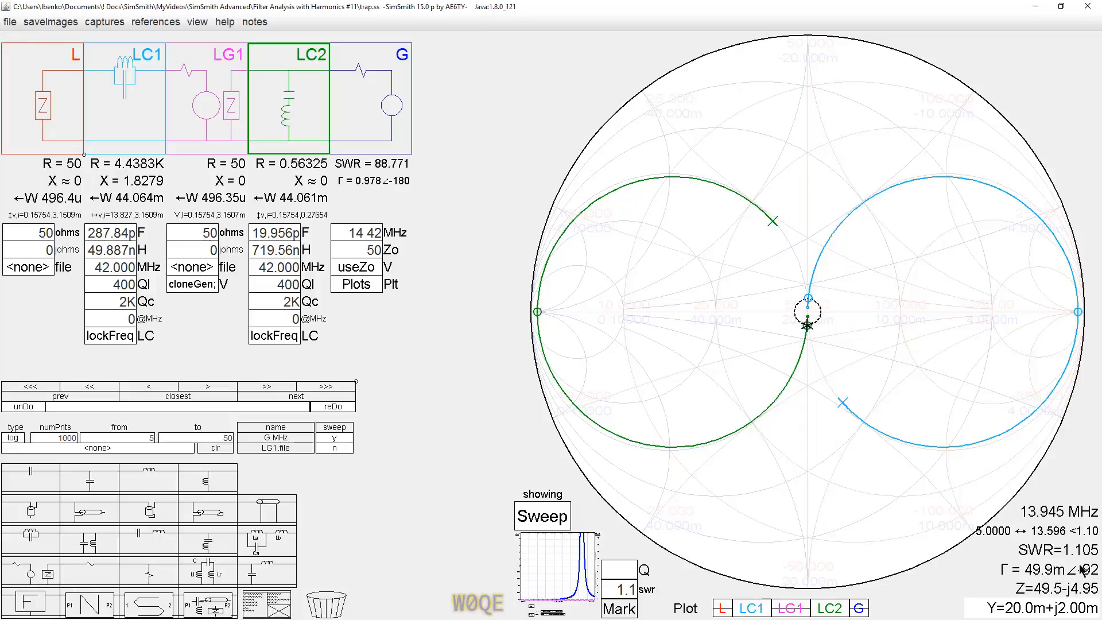
{"action": "left_click", "coordinate": [538, 313]}
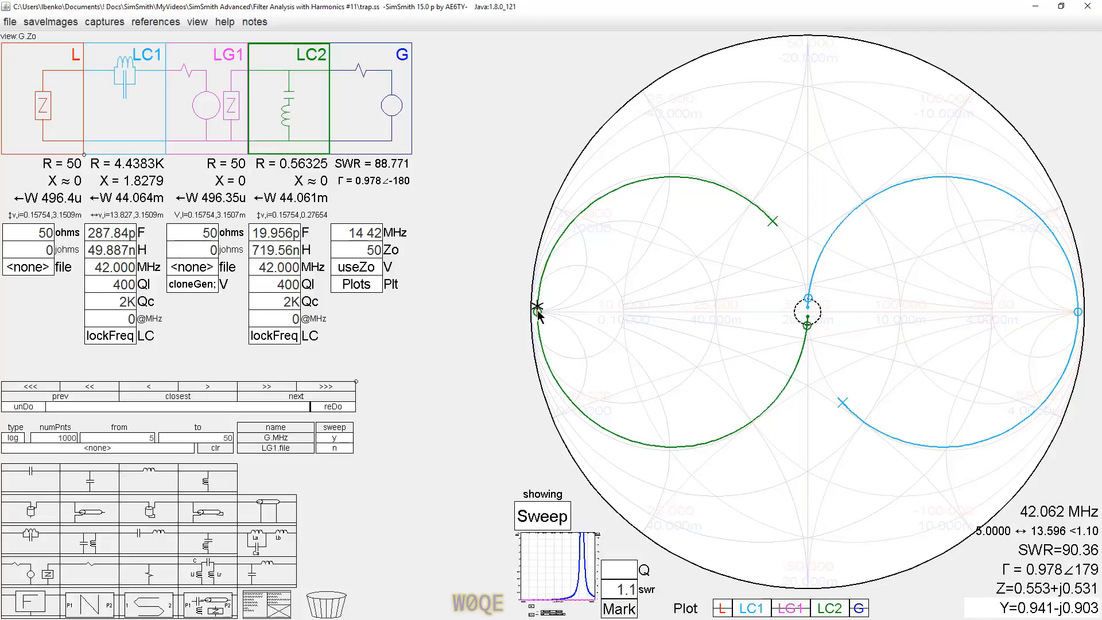
{"action": "left_click", "coordinate": [538, 314]}
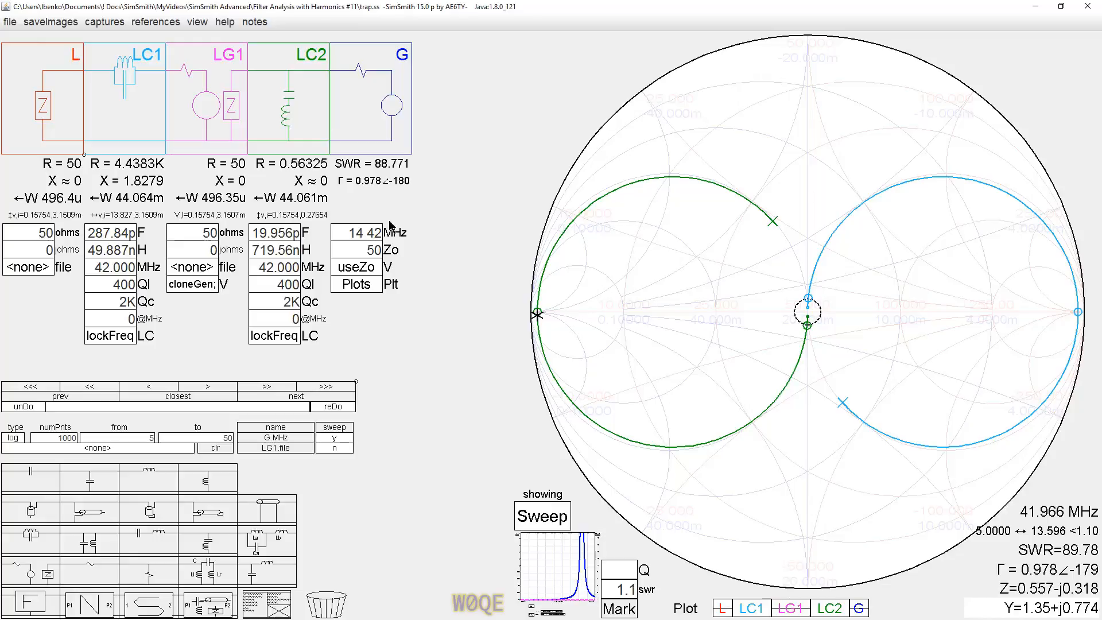
{"action": "left_click", "coordinate": [1089, 10]}
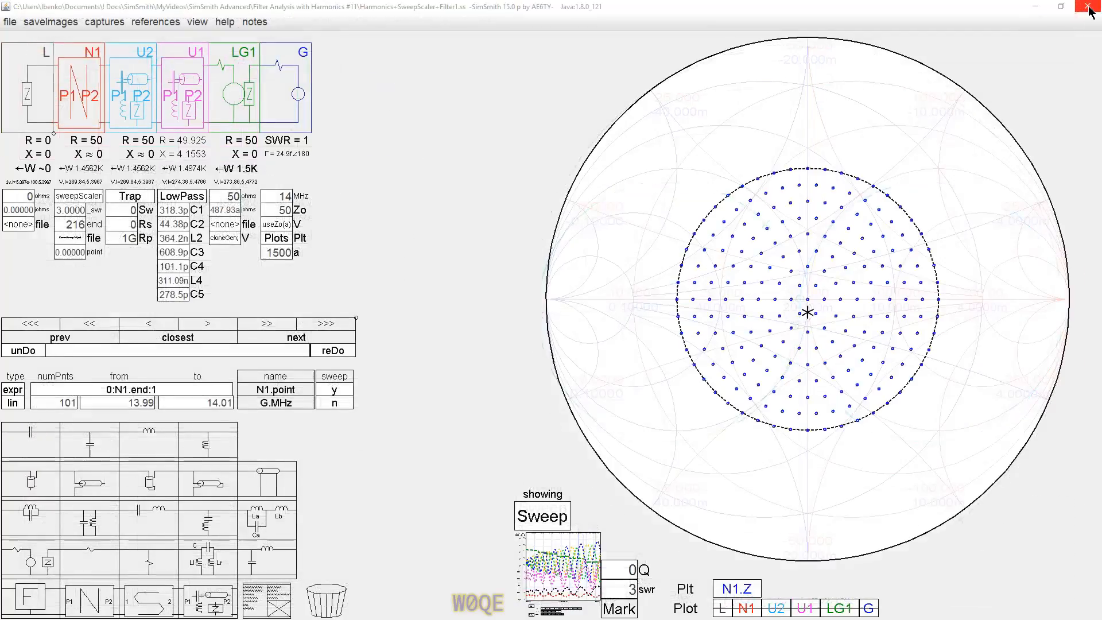
Reopen the U2 Trap schematic and step the Sw parameter through 0, 1 and 2 to compare the trap configurations.
{"action": "left_click", "coordinate": [148, 207]}
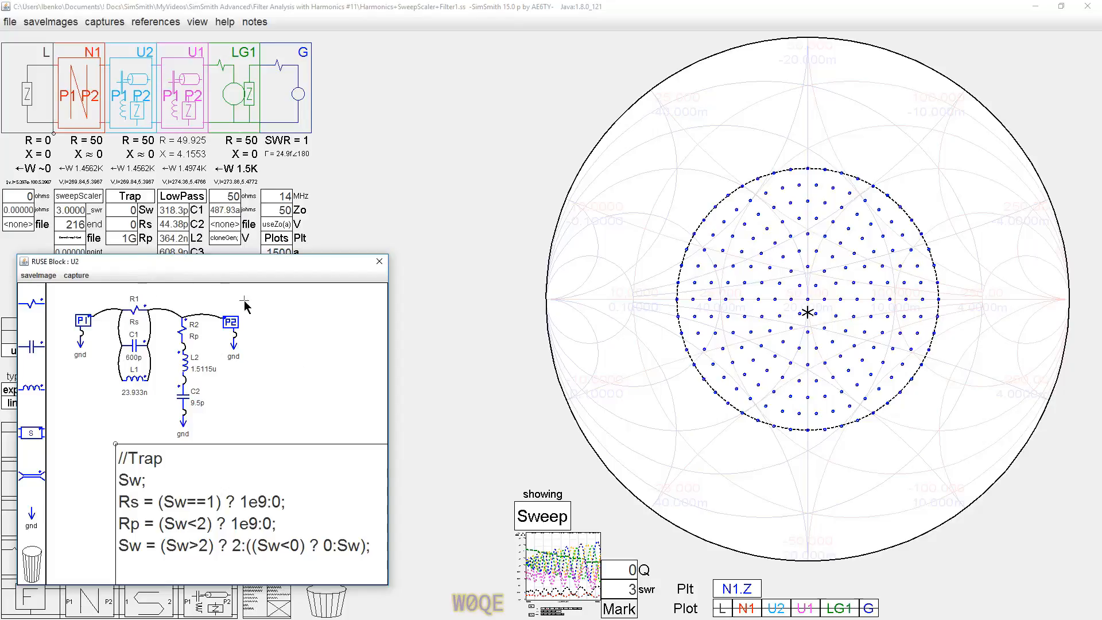
{"action": "left_click", "coordinate": [123, 210]}
{"action": "type", "text": "1"}
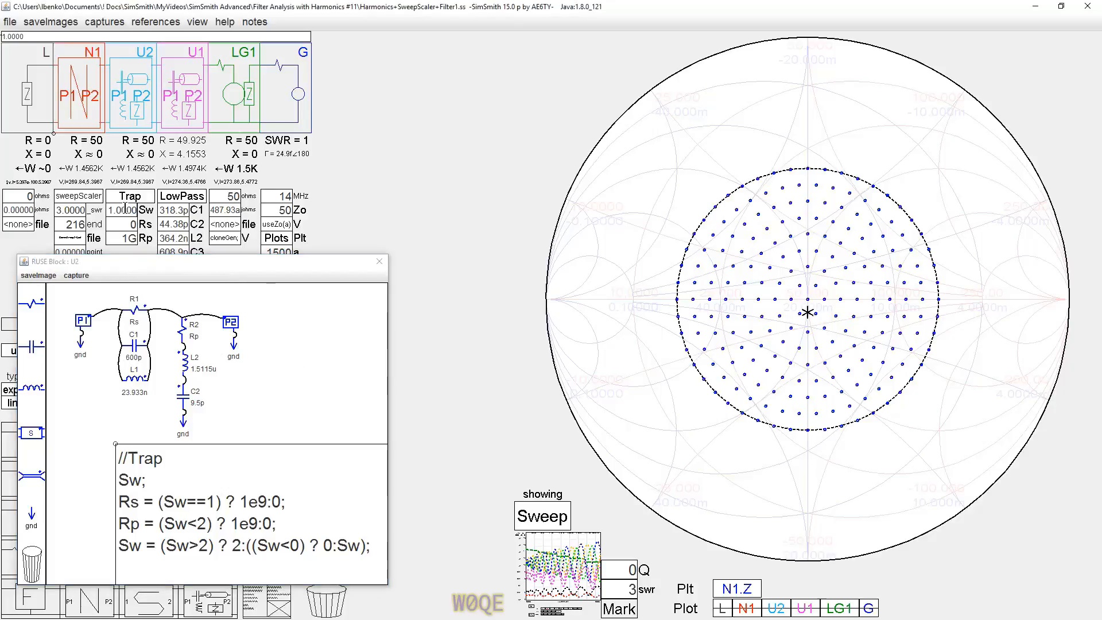
{"action": "scroll", "coordinate": [125, 208], "scroll_direction": "up", "scroll_amount": 1}
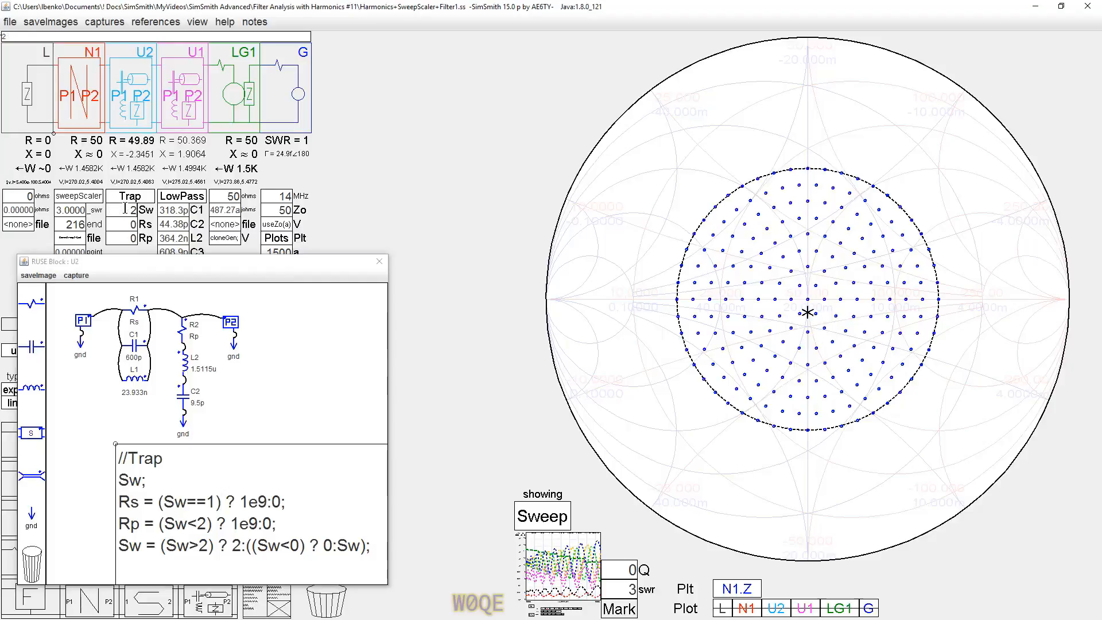
{"action": "scroll", "coordinate": [126, 209], "scroll_direction": "down", "scroll_amount": 2}
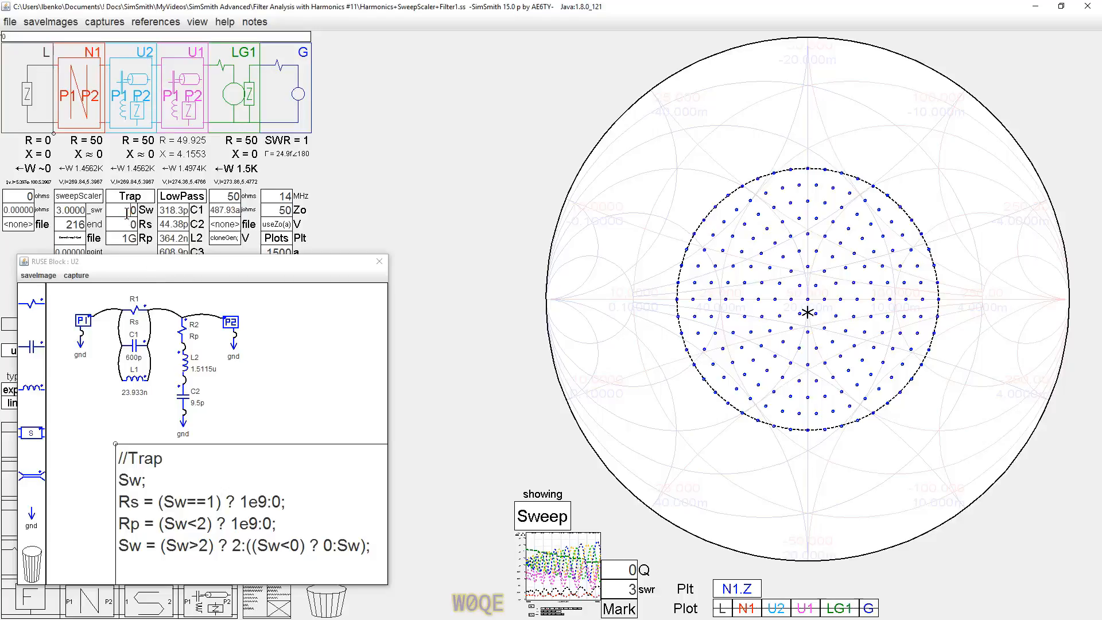
{"action": "scroll", "coordinate": [126, 214], "scroll_direction": "up", "scroll_amount": 1}
{"action": "scroll", "coordinate": [127, 214], "scroll_direction": "up", "scroll_amount": 1}
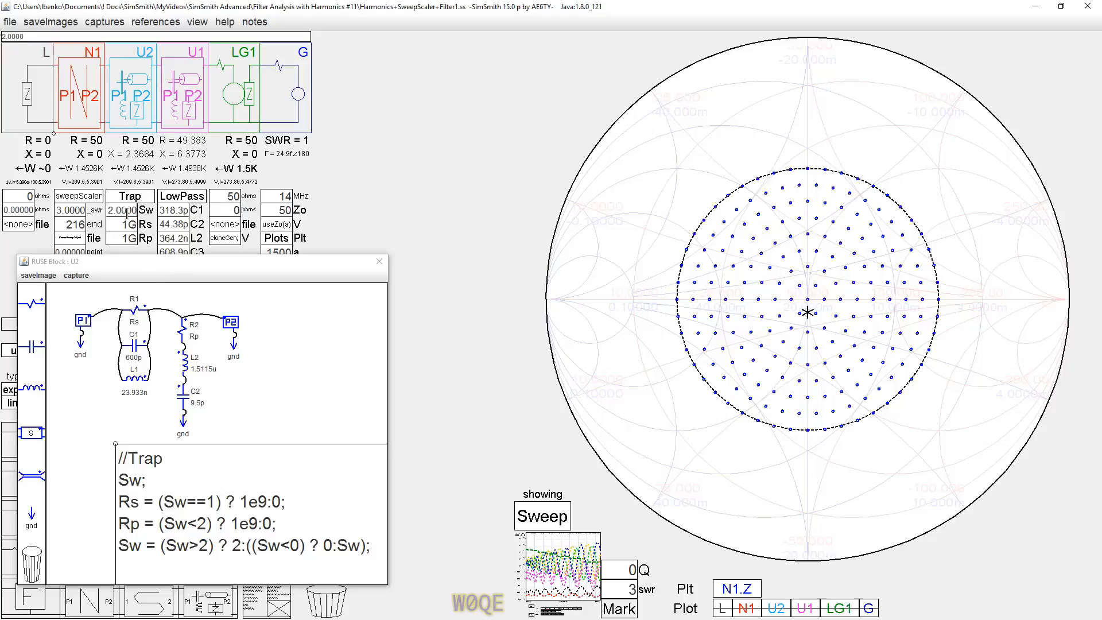
Close the U2 Trap schematic and set the Trap's Sw parameter to 0.
{"action": "left_click", "coordinate": [379, 261]}
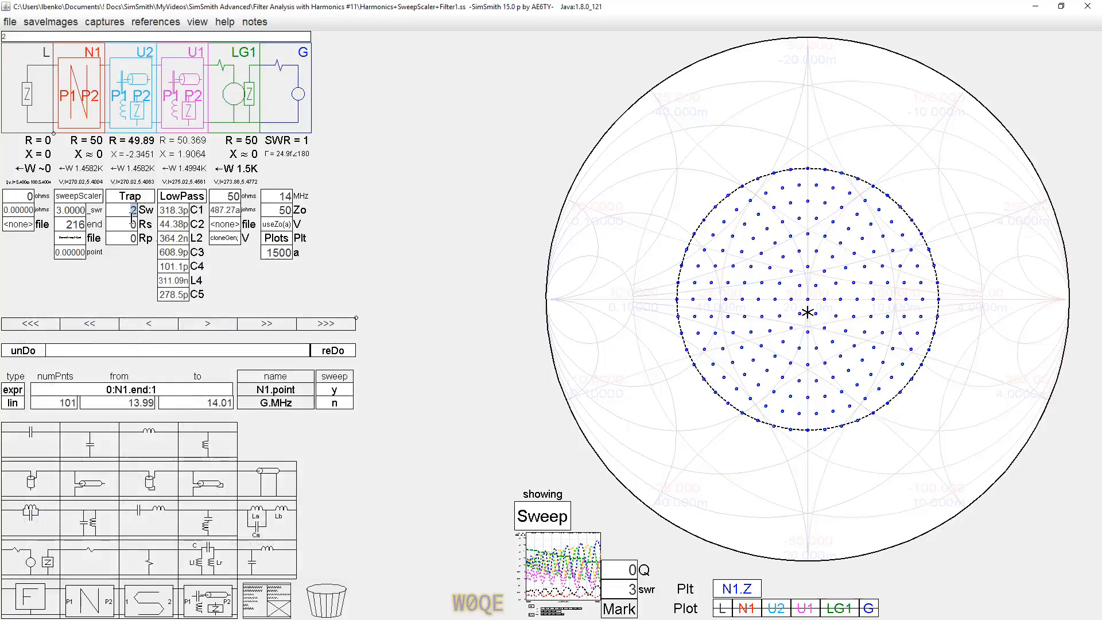
{"action": "scroll", "coordinate": [126, 208], "scroll_direction": "down", "scroll_amount": 3}
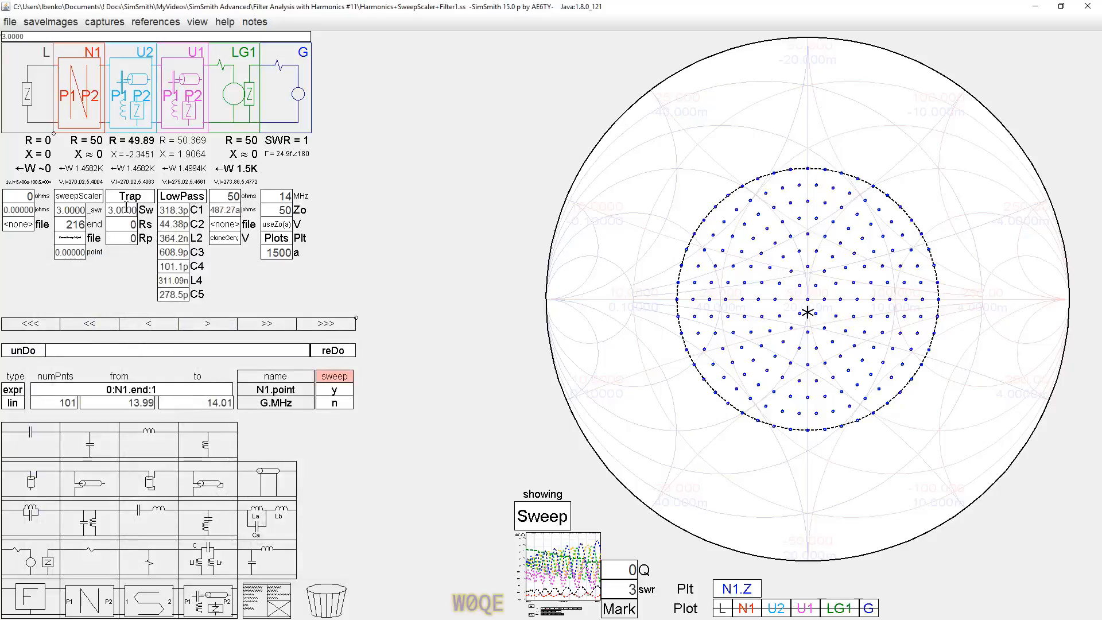
{"action": "scroll", "coordinate": [126, 208], "scroll_direction": "up", "scroll_amount": 2}
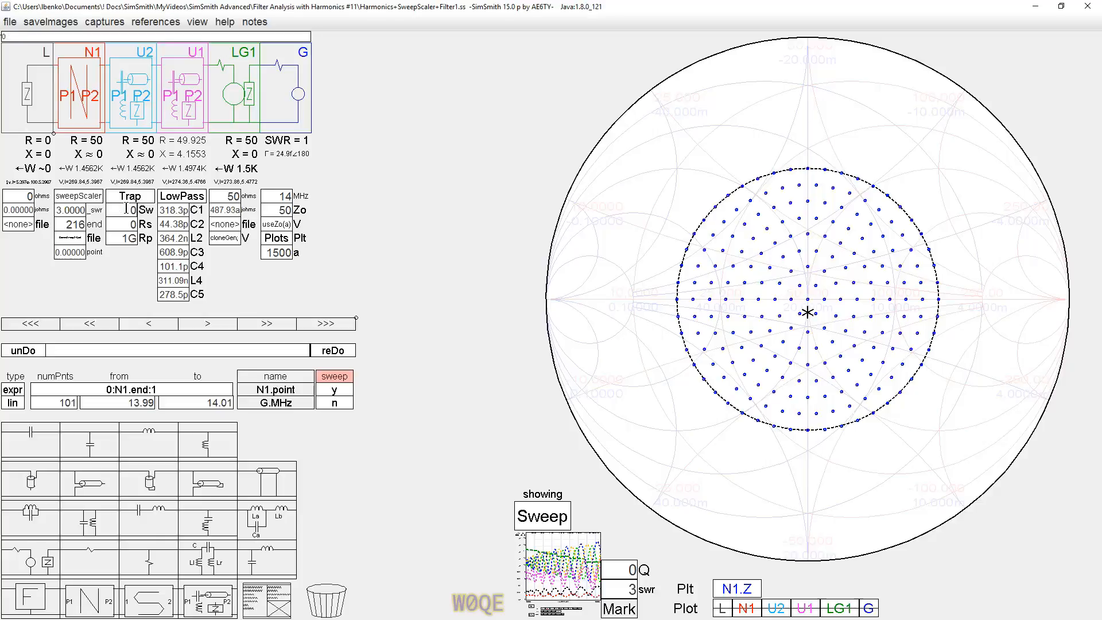
Display the sweep plot and hide the IC1, IC2, IL2, IC3, IC4, IL4 and IC5 current curves.
{"action": "scroll", "coordinate": [127, 208], "scroll_direction": "down", "scroll_amount": 1}
{"action": "left_click", "coordinate": [553, 542]}
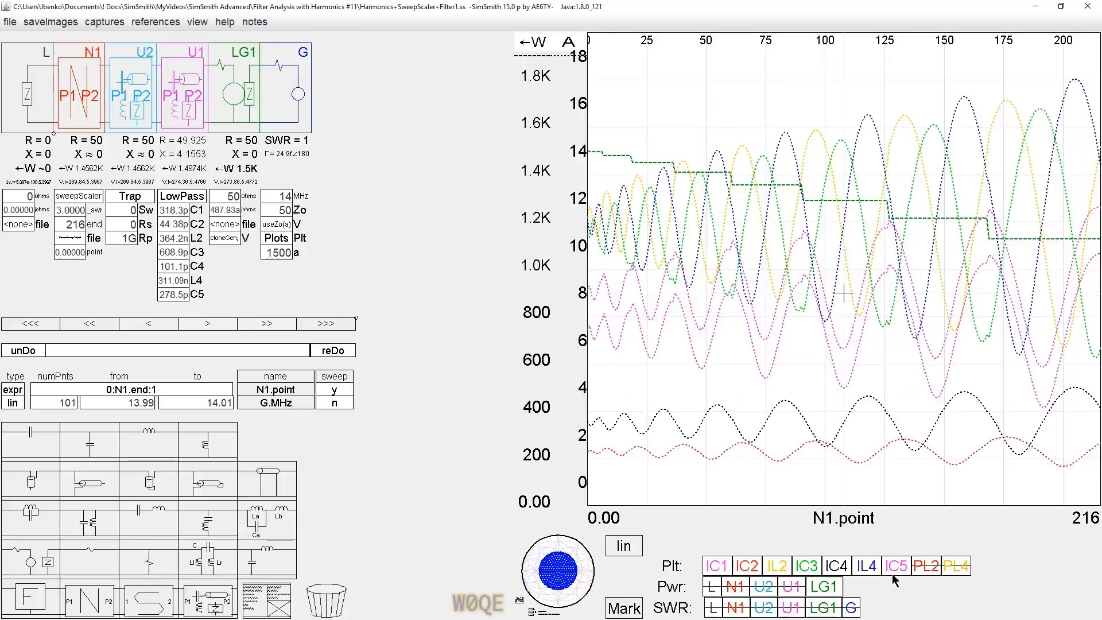
{"action": "left_click", "coordinate": [717, 566]}
{"action": "left_click", "coordinate": [746, 566]}
{"action": "left_click", "coordinate": [776, 565]}
{"action": "left_click", "coordinate": [806, 566]}
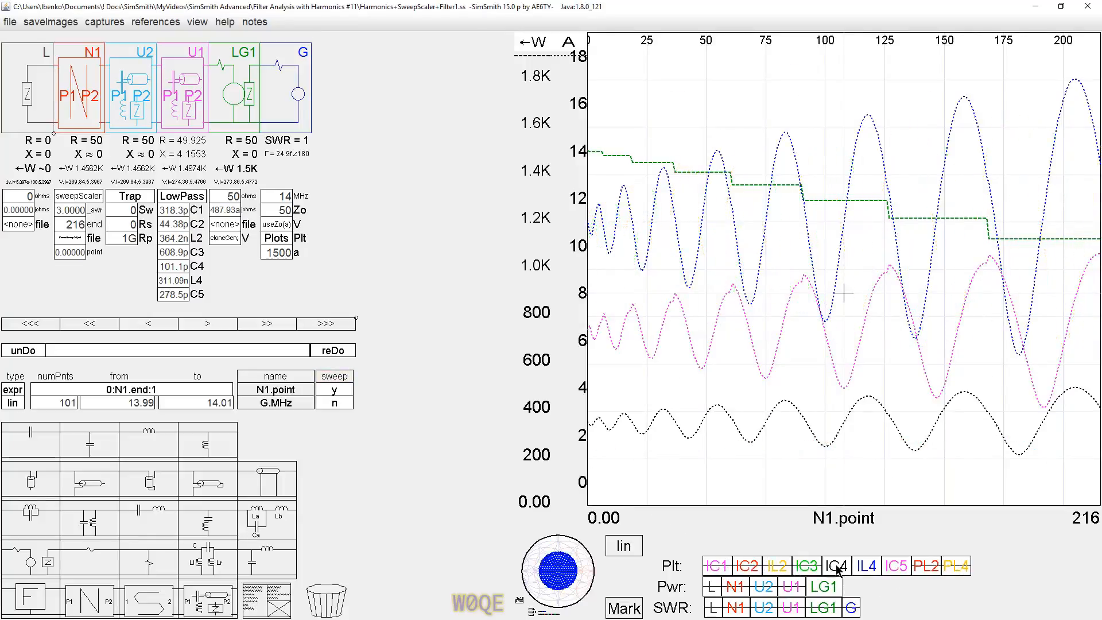
{"action": "left_click", "coordinate": [836, 566]}
{"action": "left_click", "coordinate": [866, 566]}
{"action": "left_click", "coordinate": [899, 566]}
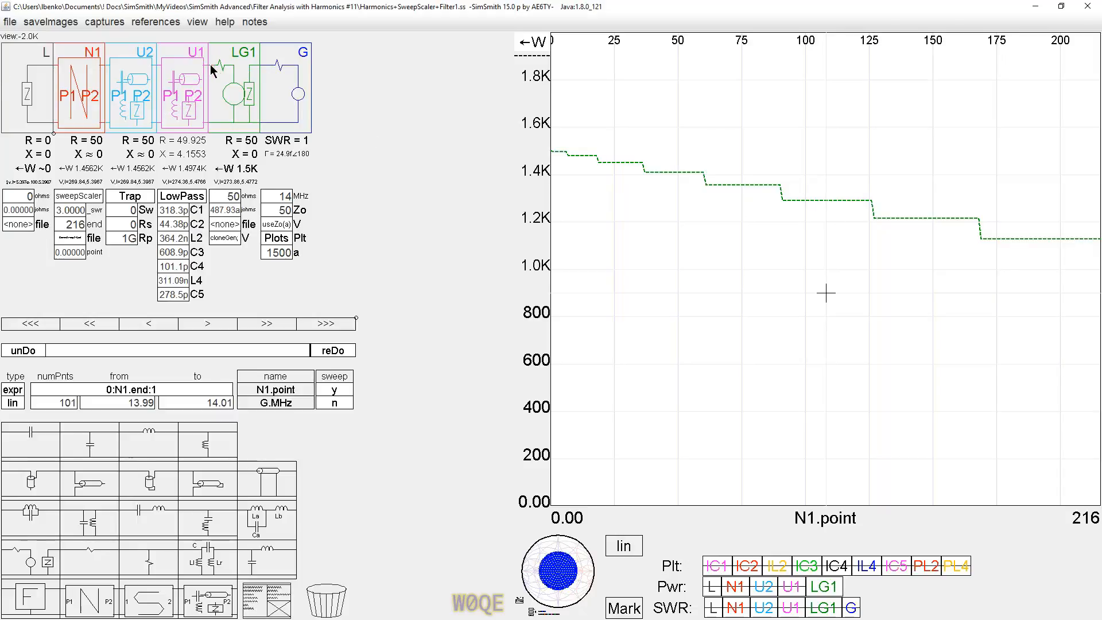
Compare U1's power curve with LG1's, hide it again, and view the G trace on the Smith chart before returning to the sweep plot.
{"action": "left_click", "coordinate": [792, 586]}
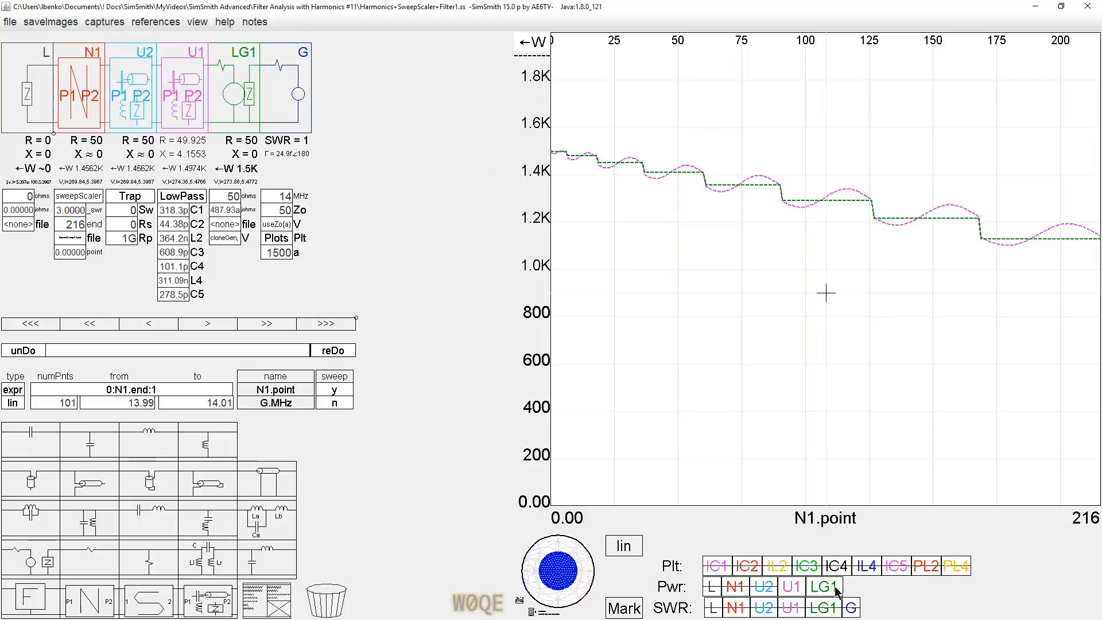
{"action": "left_click", "coordinate": [790, 587]}
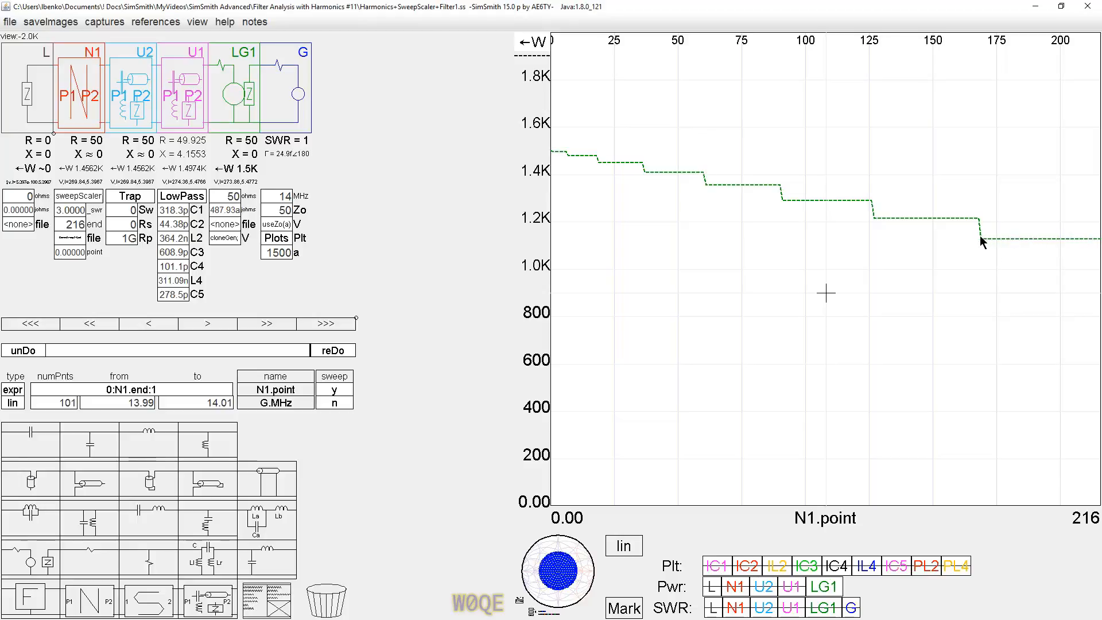
{"action": "left_click", "coordinate": [557, 570]}
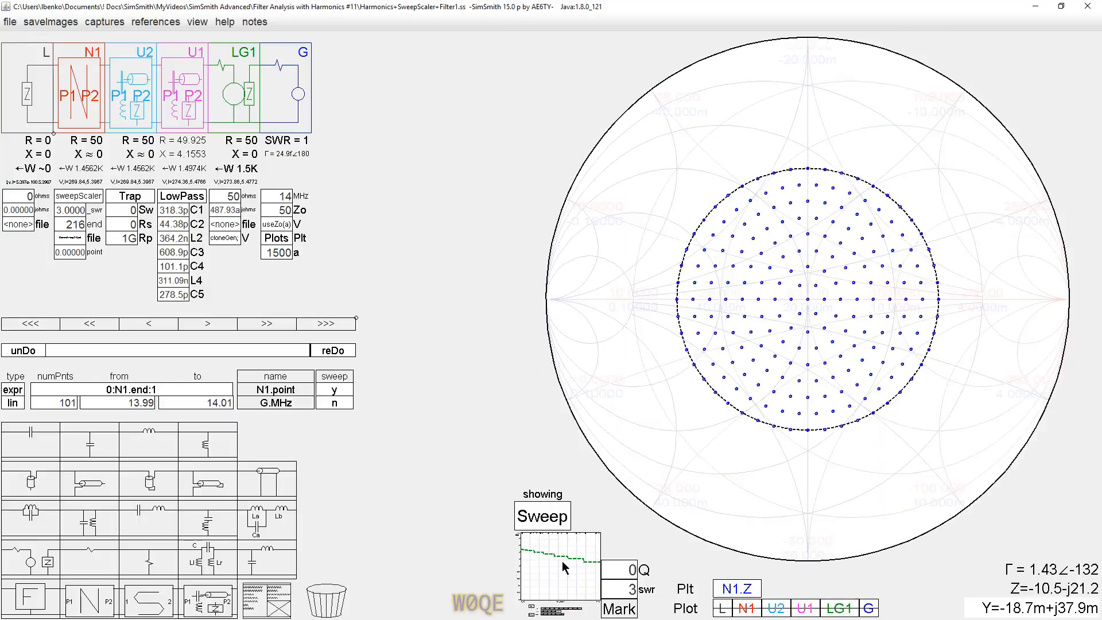
{"action": "left_click", "coordinate": [869, 609]}
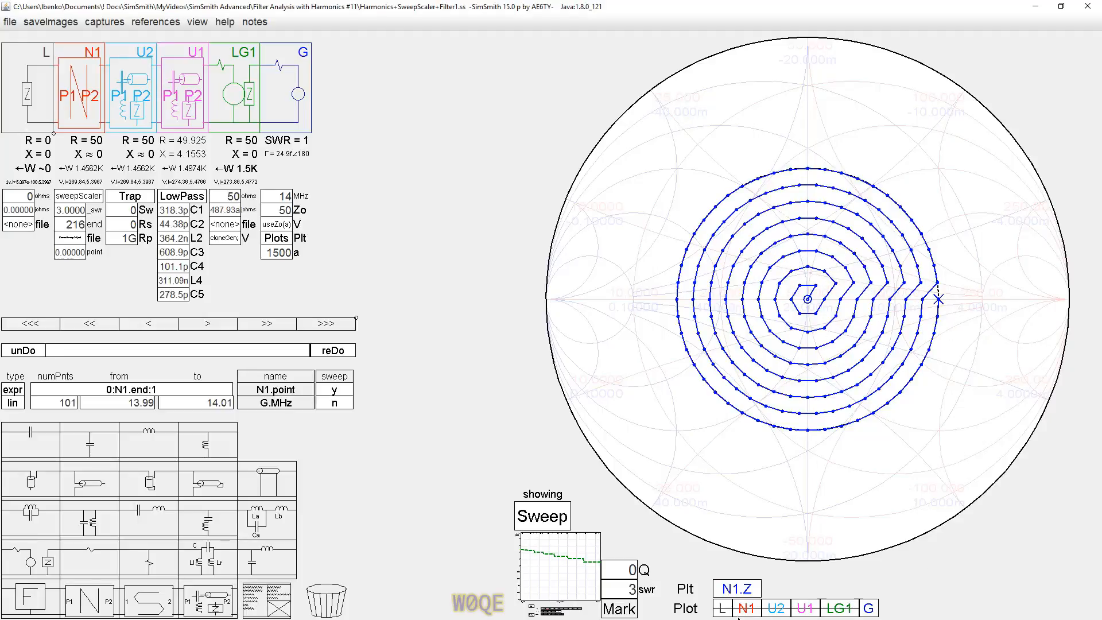
{"action": "left_click", "coordinate": [577, 597]}
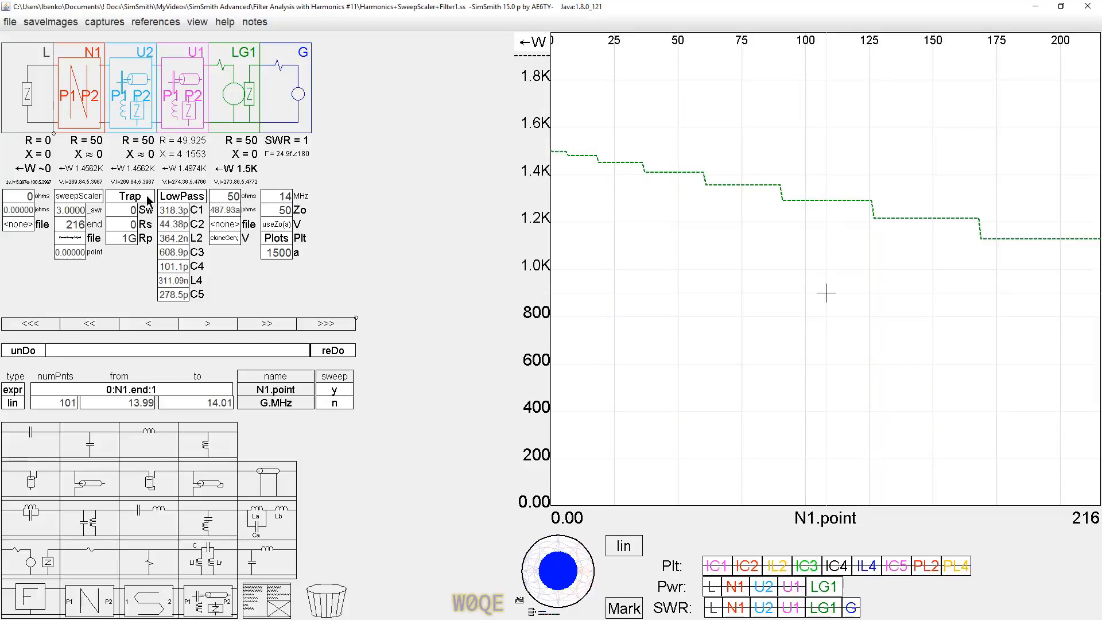
With U1's LowPass schematic opened below the circuit, show the IC1 curve on a current axis starting at 0 and read it at N1.point 0.
{"action": "left_click", "coordinate": [170, 195]}
{"action": "left_click_drag", "start_coordinate": [182, 242], "coordinate": [180, 313]}
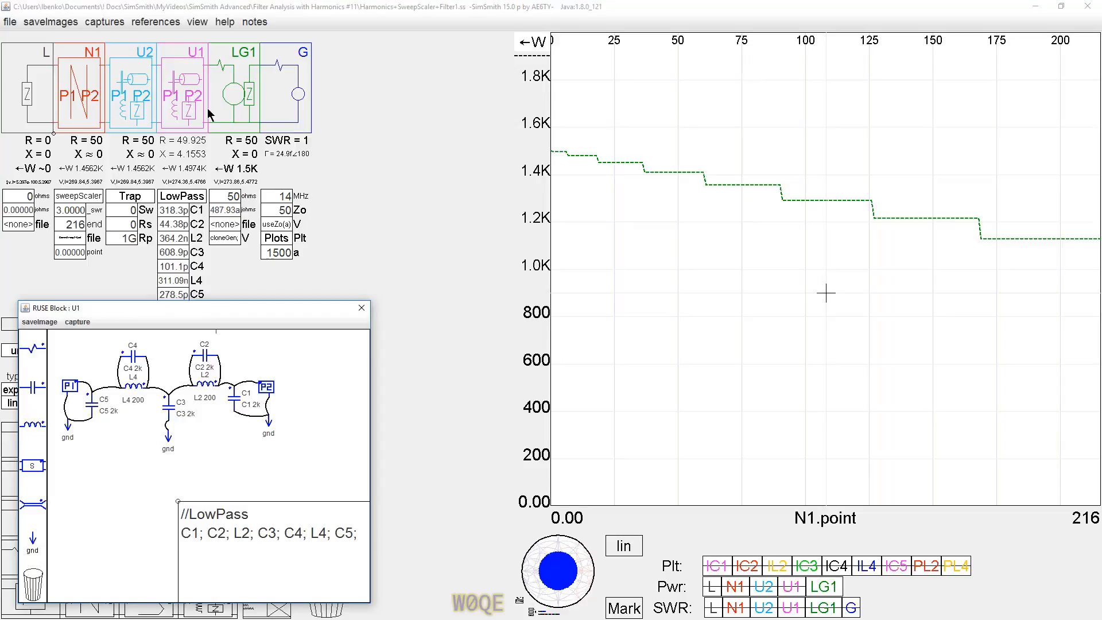
{"action": "left_click", "coordinate": [716, 568]}
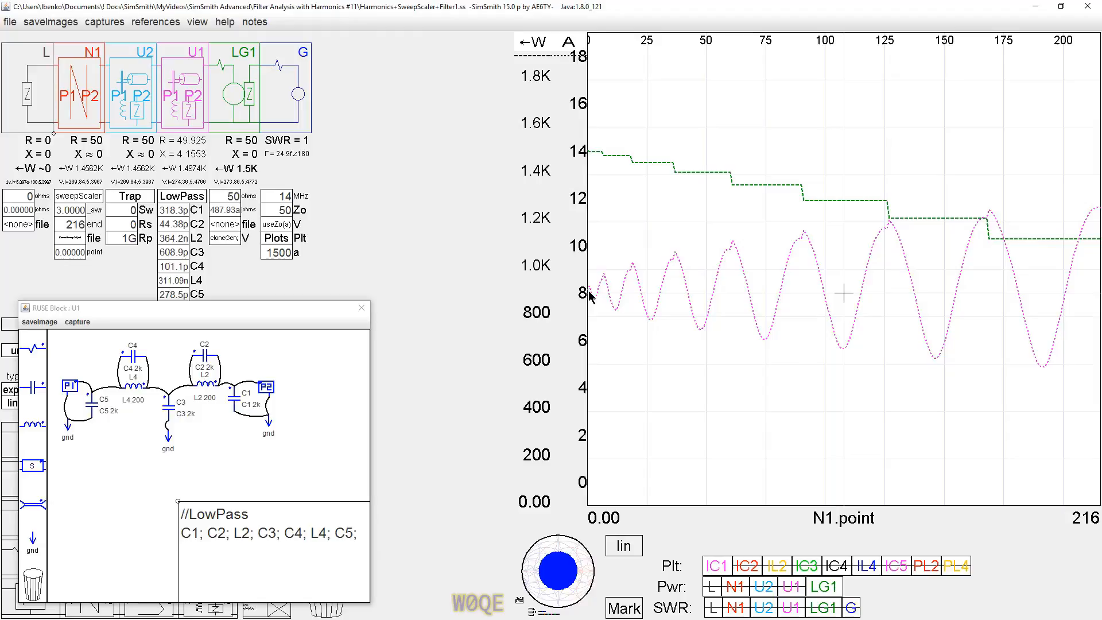
{"action": "scroll", "coordinate": [584, 291], "scroll_direction": "down", "scroll_amount": 1}
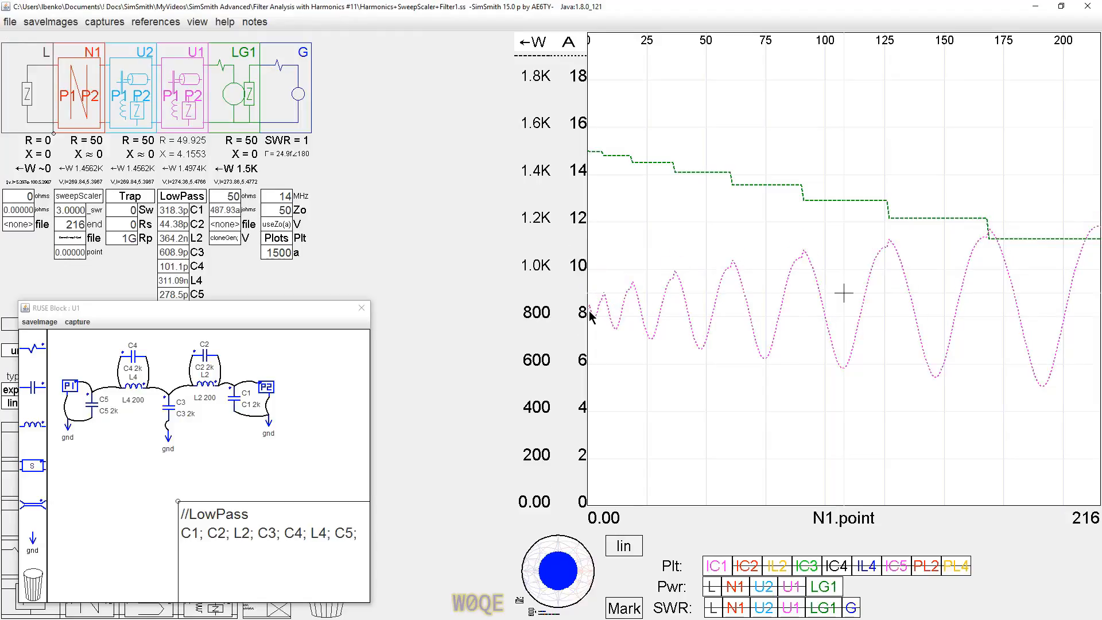
{"action": "left_click", "coordinate": [588, 313]}
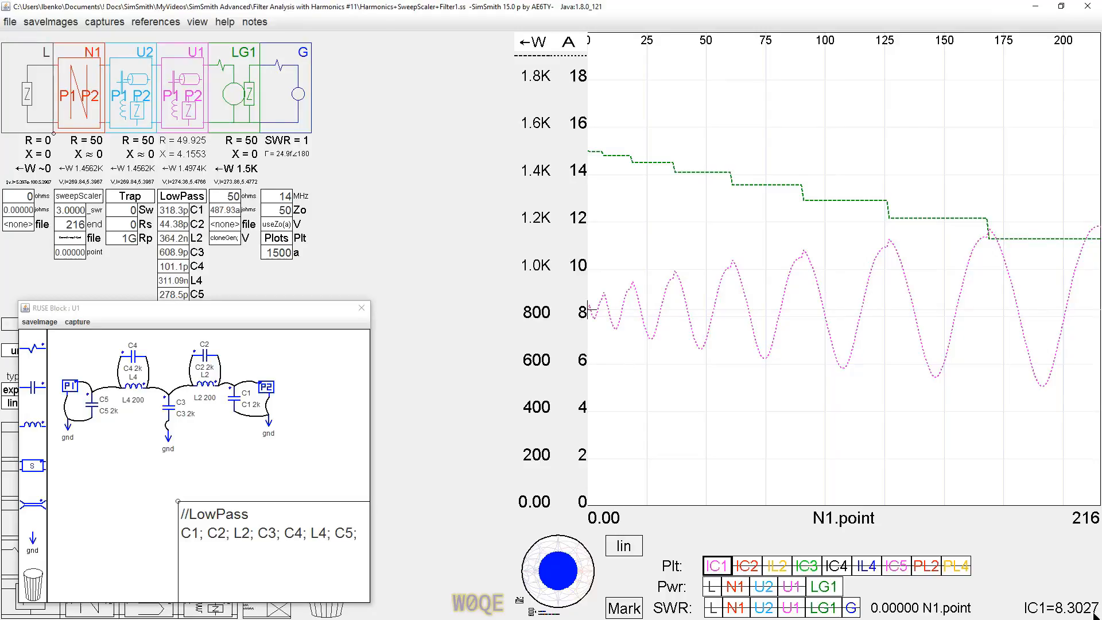
Comment out the Harmonics(0,1,0,.3) line in the plot expressions and read IC1 again at N1.point 0.
{"action": "left_click", "coordinate": [277, 241]}
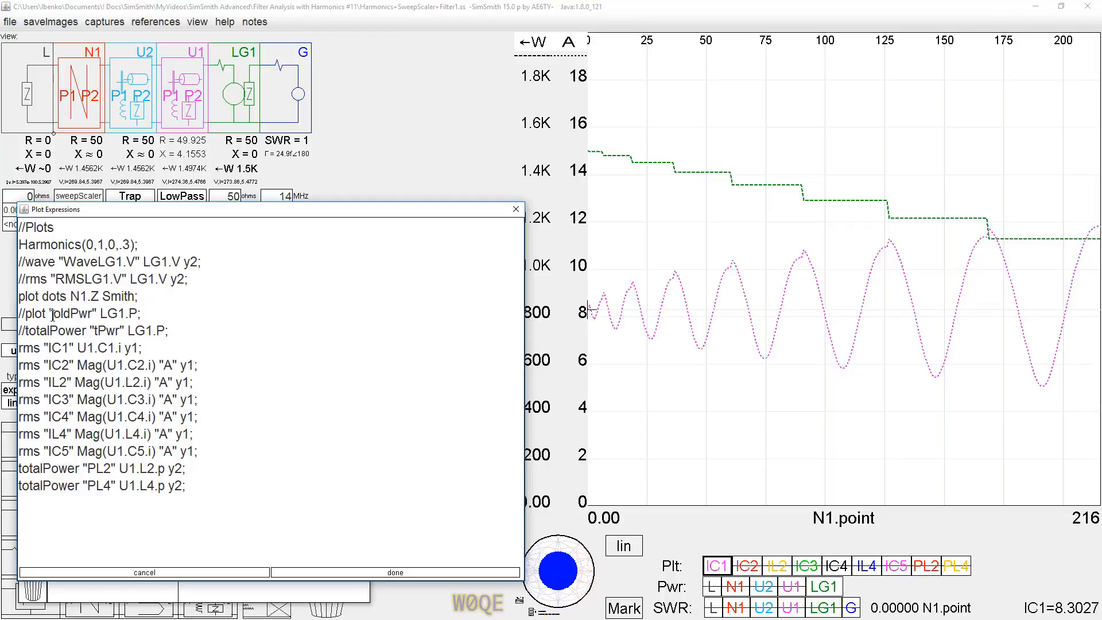
{"action": "type", "text": "//"}
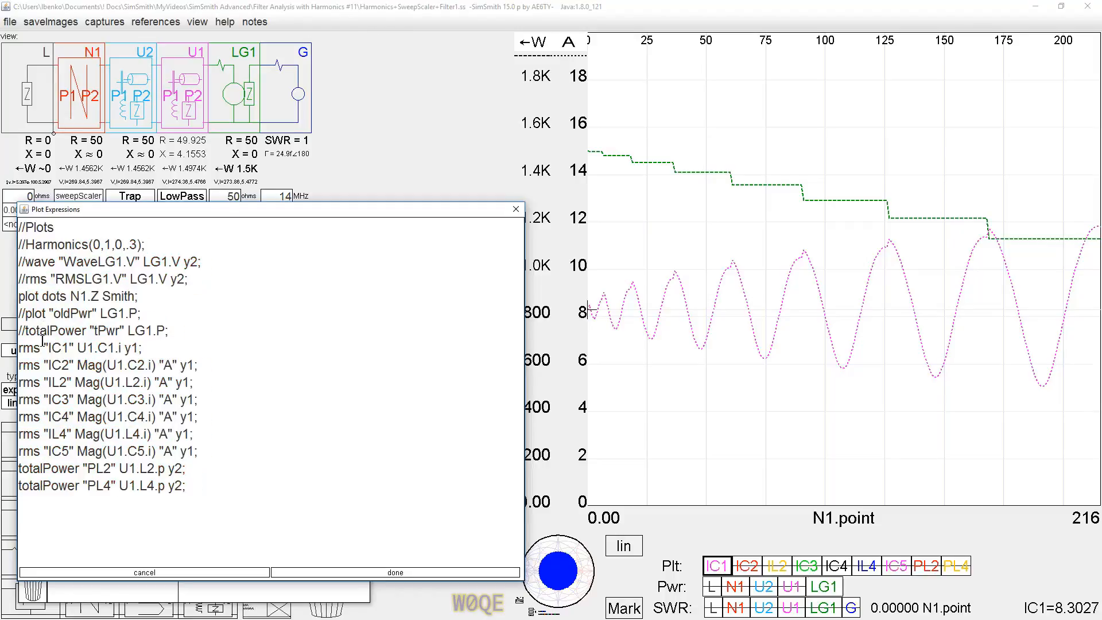
{"action": "key", "text": "Return"}
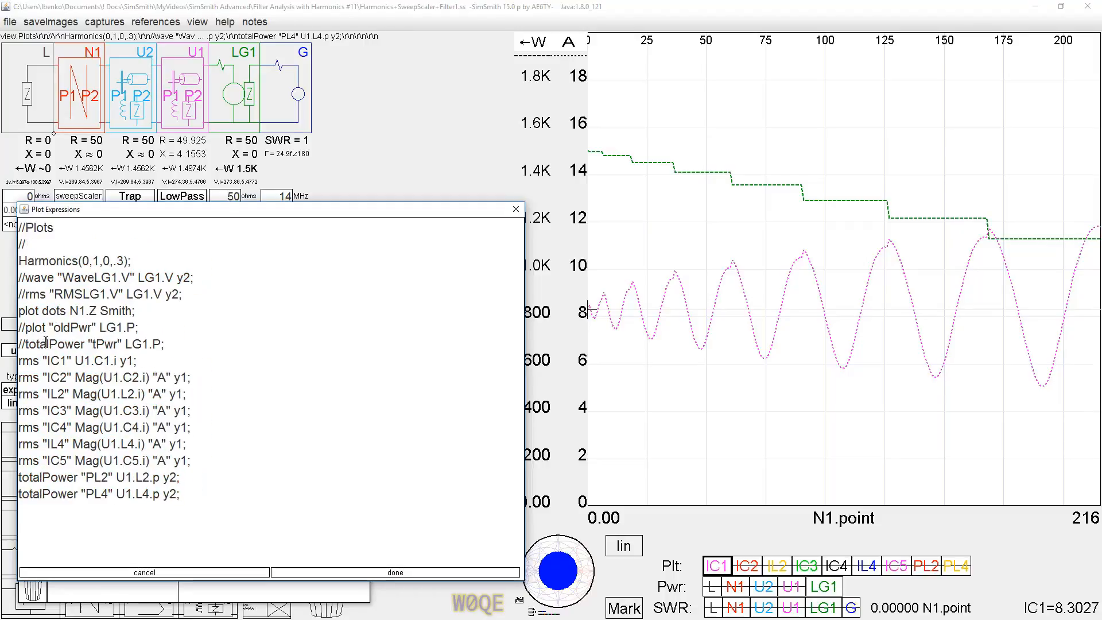
{"action": "left_click", "coordinate": [414, 570]}
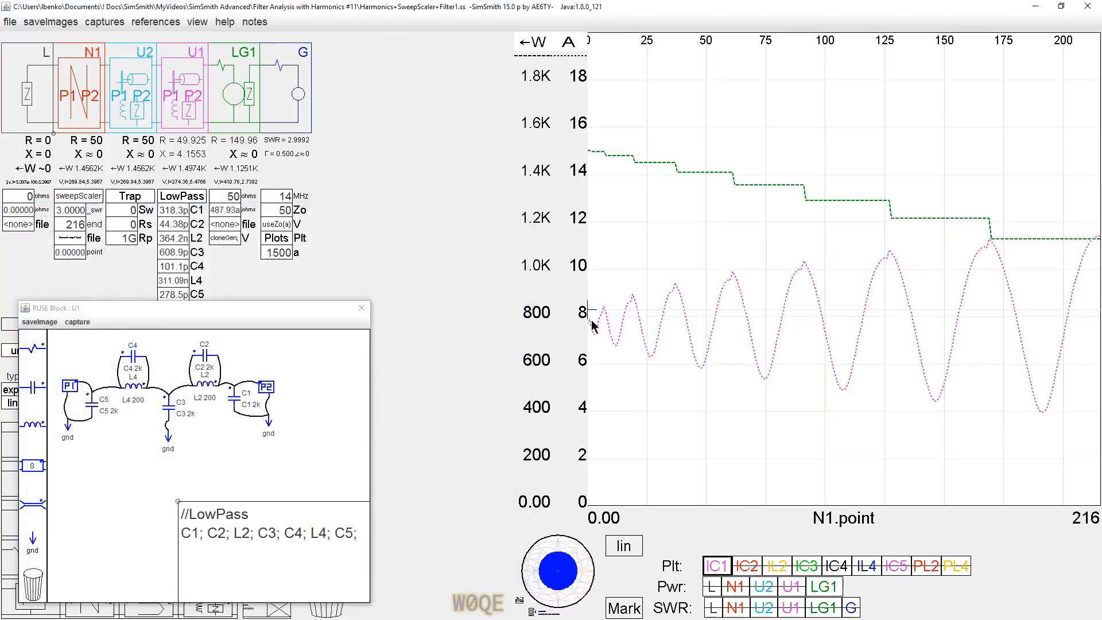
{"action": "mouse_move", "coordinate": [591, 326]}
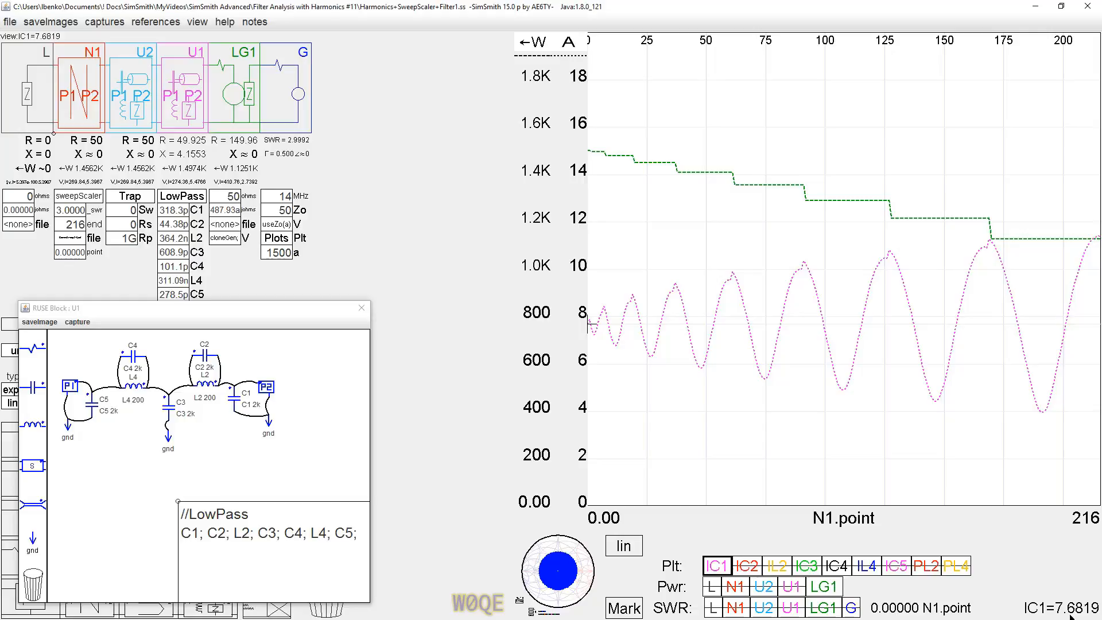
Show the IC2, IL2, IC3, IC4 and IC5 current curves alongside IC1 in the sweep plot.
{"action": "left_click", "coordinate": [749, 567]}
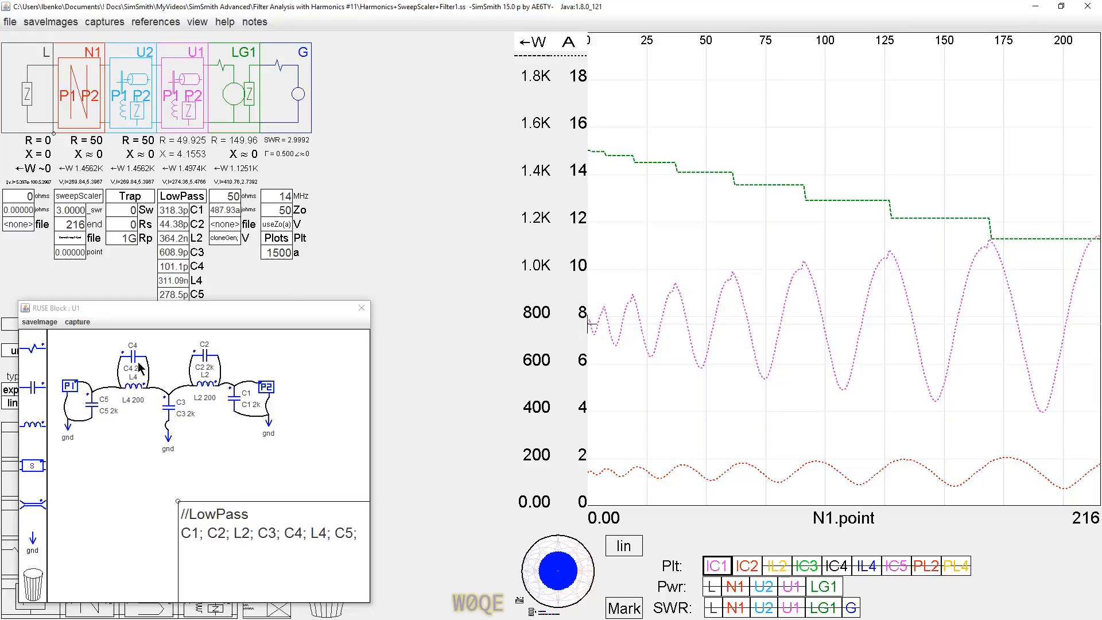
{"action": "left_click", "coordinate": [775, 566]}
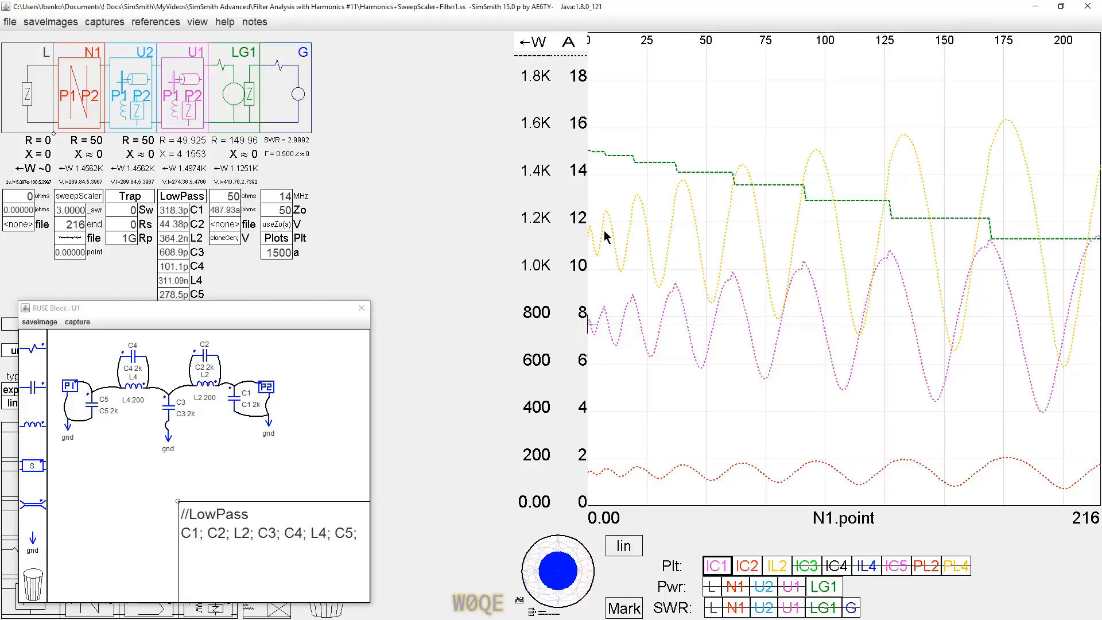
{"action": "left_click", "coordinate": [808, 567]}
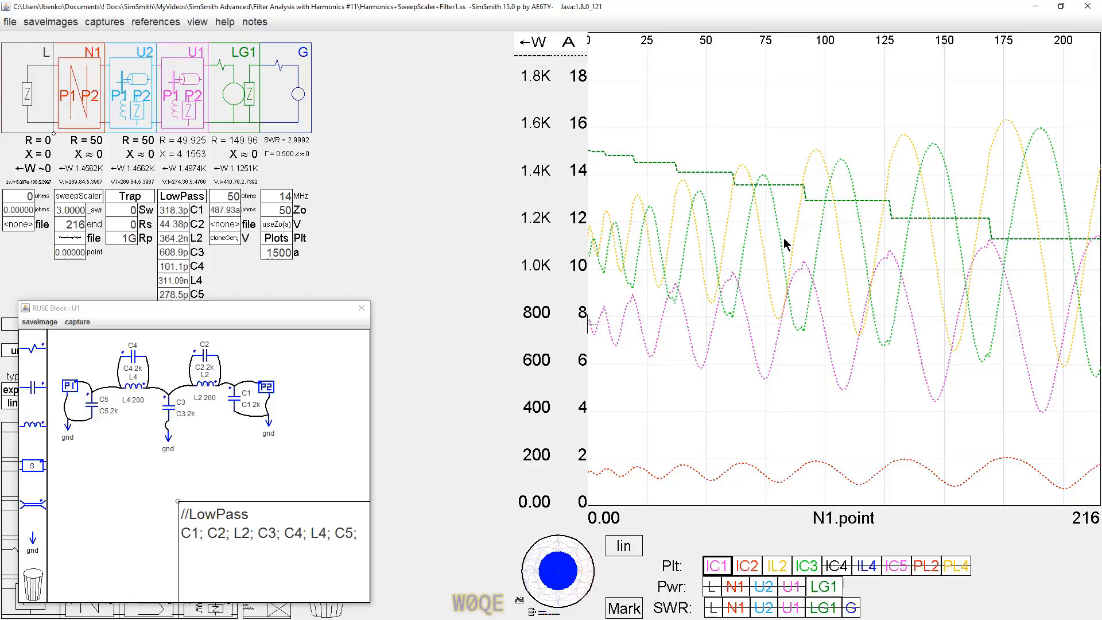
{"action": "left_click", "coordinate": [841, 568]}
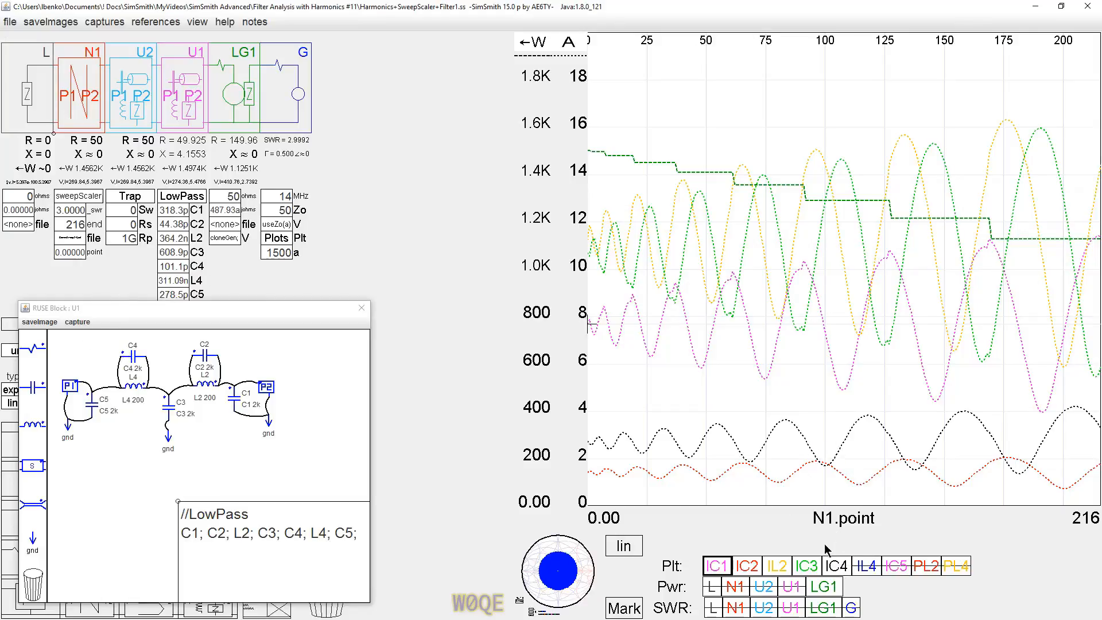
{"action": "left_click", "coordinate": [895, 568]}
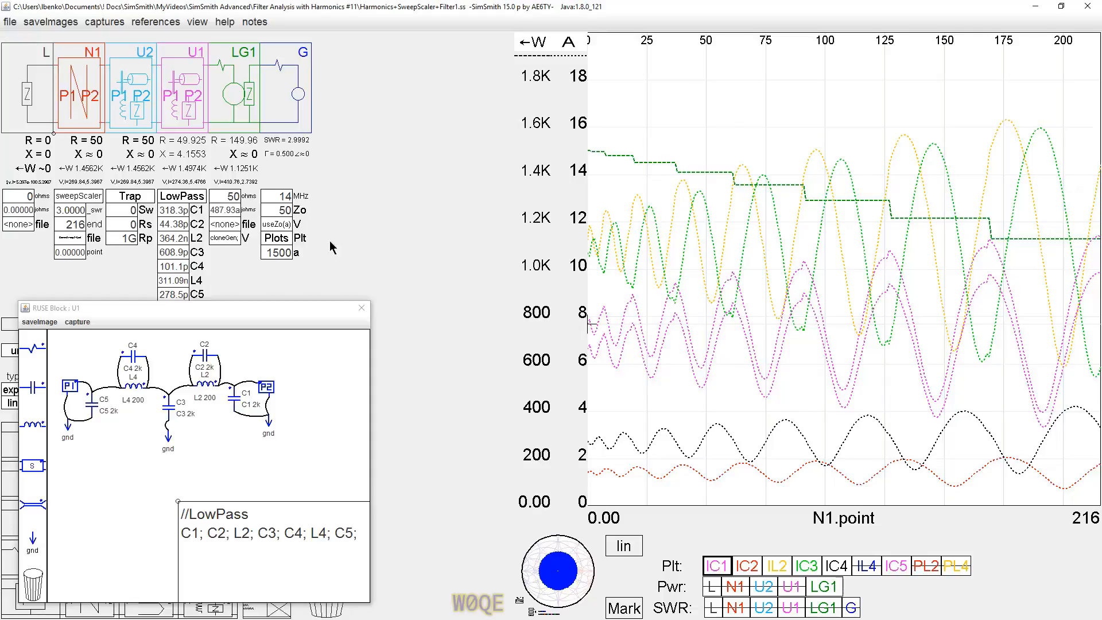
Re-enable the Harmonics(0,1,0,.3) line in the plot expressions by removing its comment marks, and apply the edit.
{"action": "left_click", "coordinate": [273, 237]}
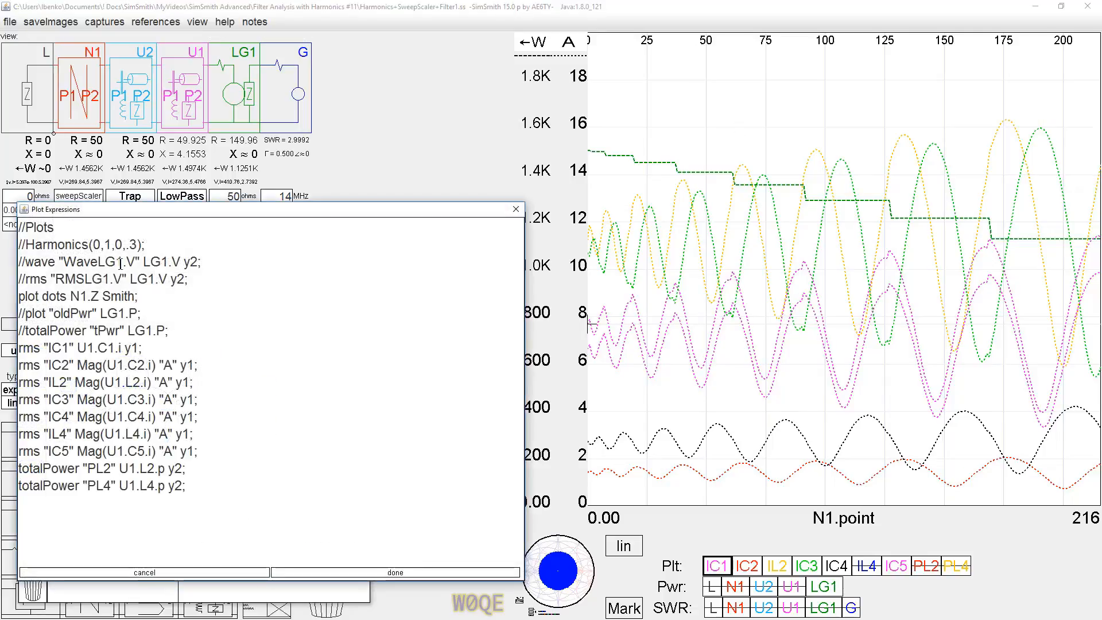
{"action": "left_click", "coordinate": [27, 246]}
{"action": "key", "text": "BackSpace"}
{"action": "key", "text": "BackSpace"}
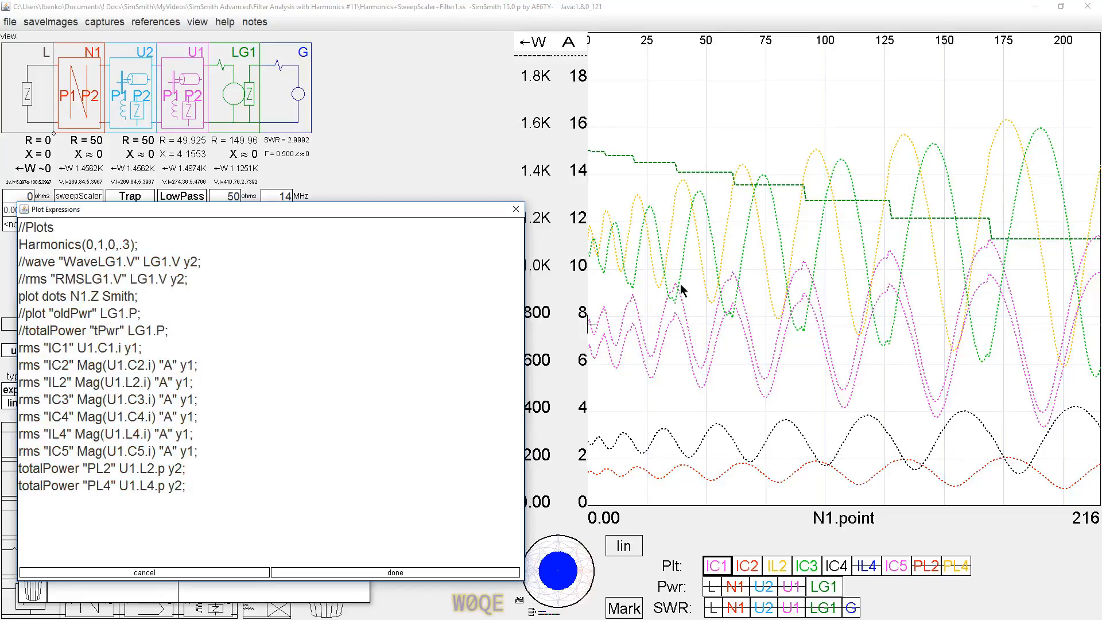
{"action": "left_click", "coordinate": [392, 571]}
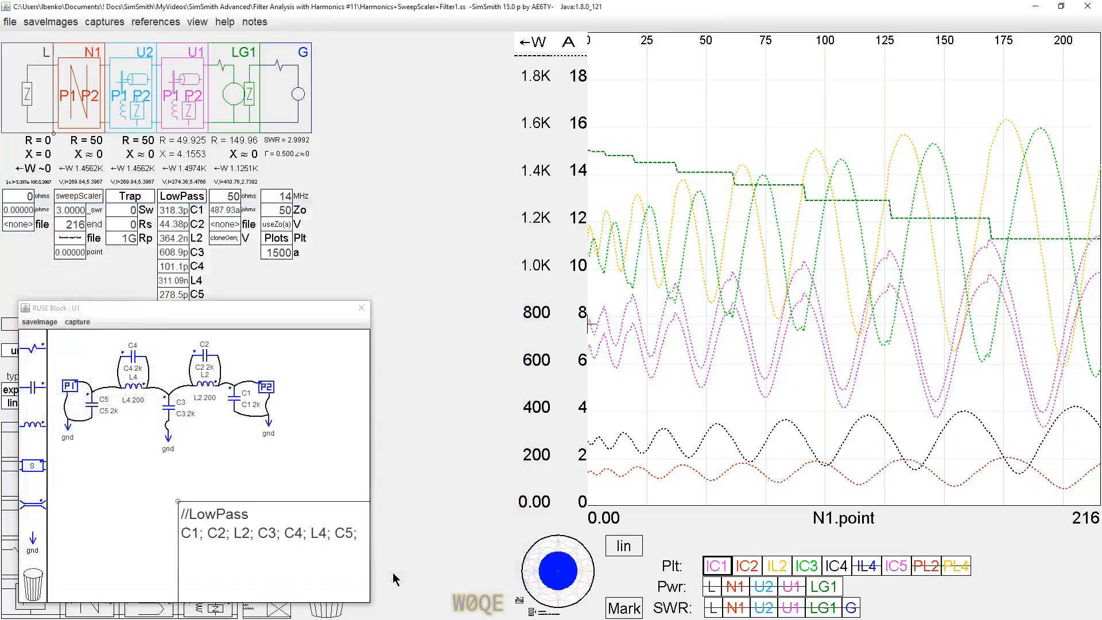
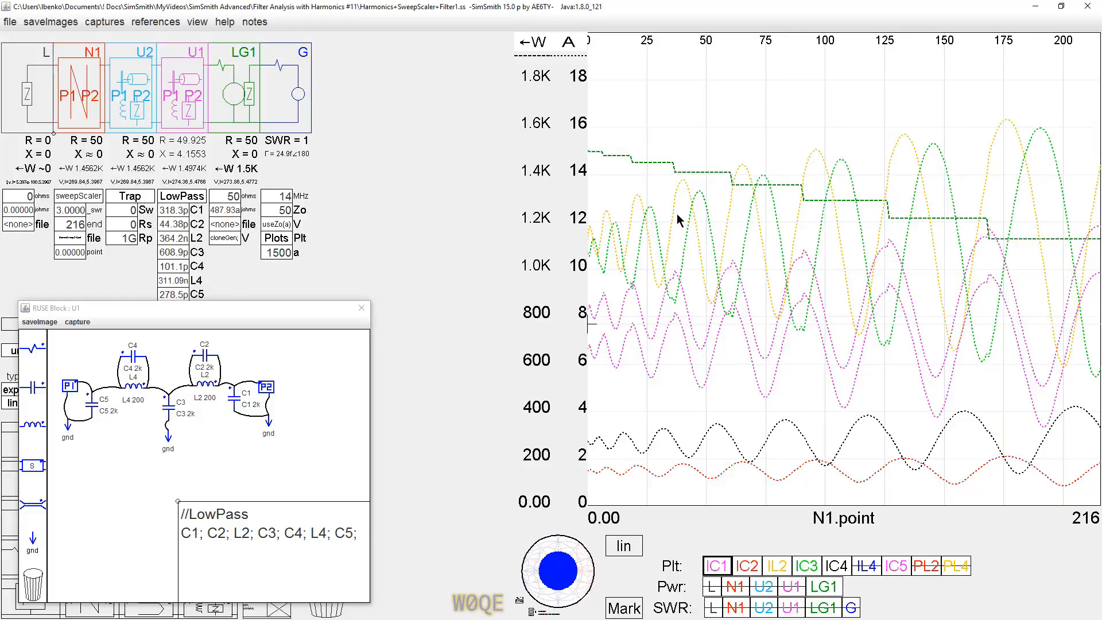
Read IL2 at its highest peak at N1.point 176 and show the PL4 inductor loss curve.
{"action": "left_click", "coordinate": [1008, 122]}
{"action": "left_click", "coordinate": [1006, 120]}
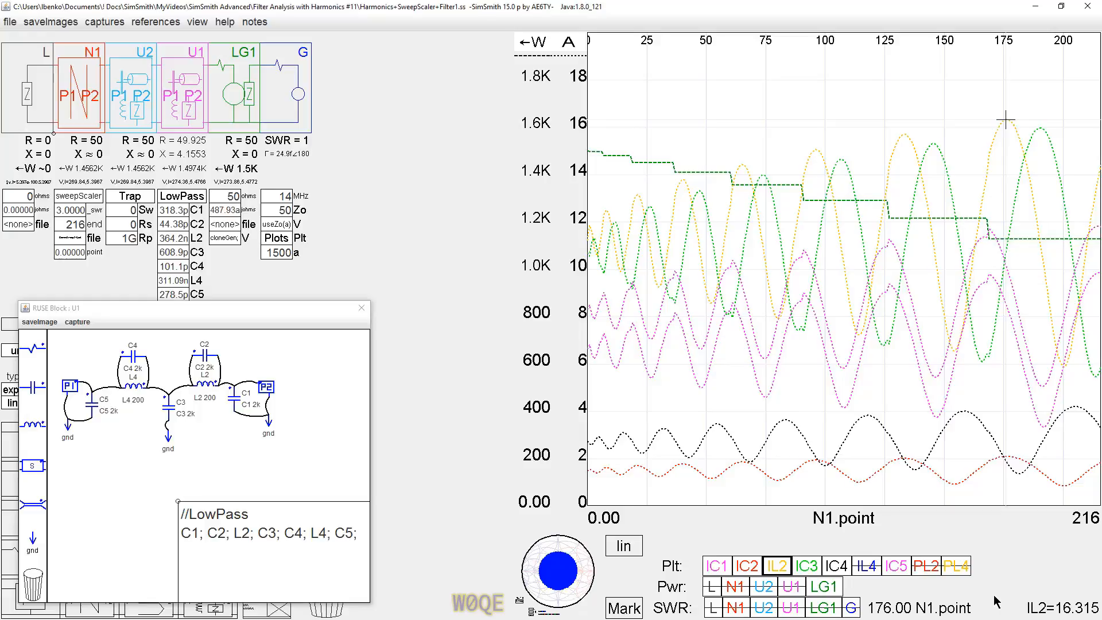
{"action": "left_click", "coordinate": [956, 569]}
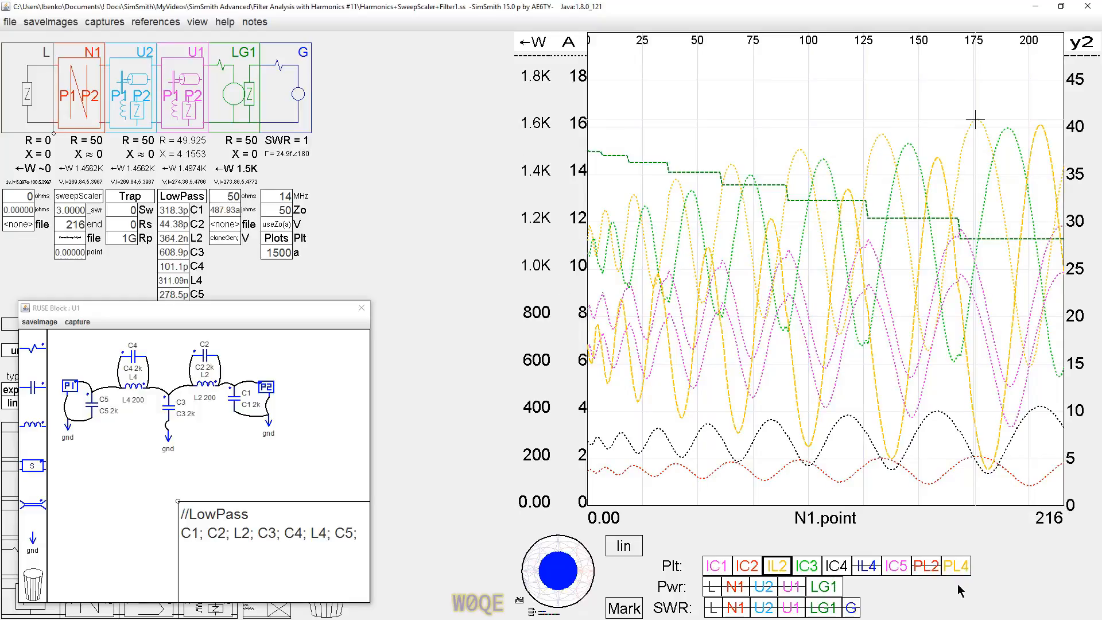
Review the plot expressions without changing them and rescale the current axis to run from 0 to 90 A.
{"action": "left_click", "coordinate": [280, 238]}
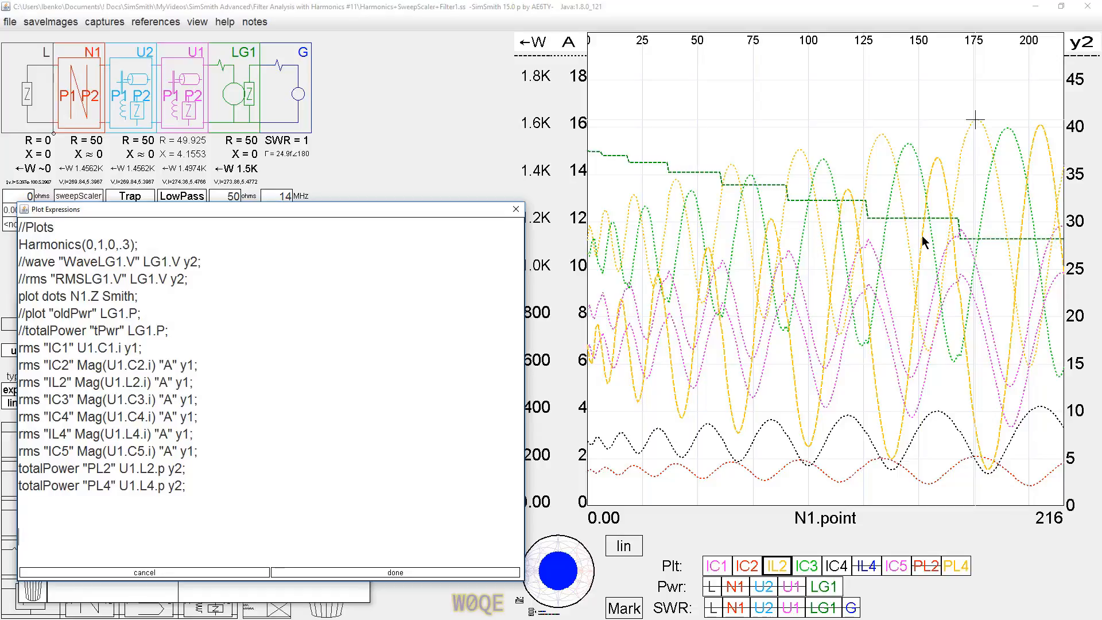
{"action": "left_click", "coordinate": [517, 210]}
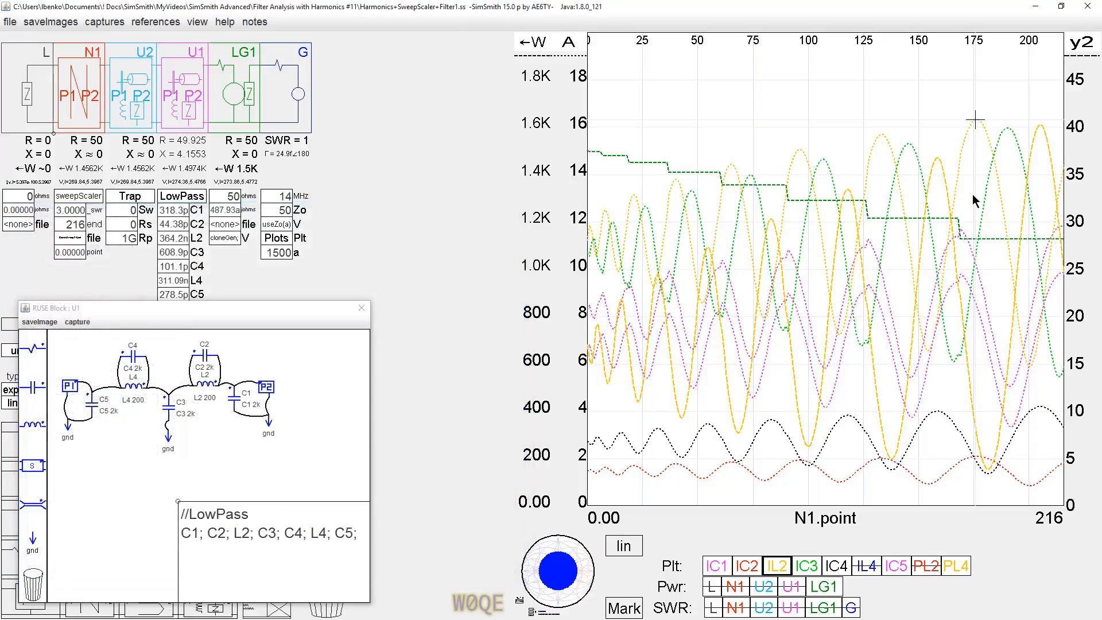
{"action": "scroll", "coordinate": [567, 239], "scroll_direction": "down", "scroll_amount": 1}
{"action": "scroll", "coordinate": [568, 246], "scroll_direction": "down", "scroll_amount": 1}
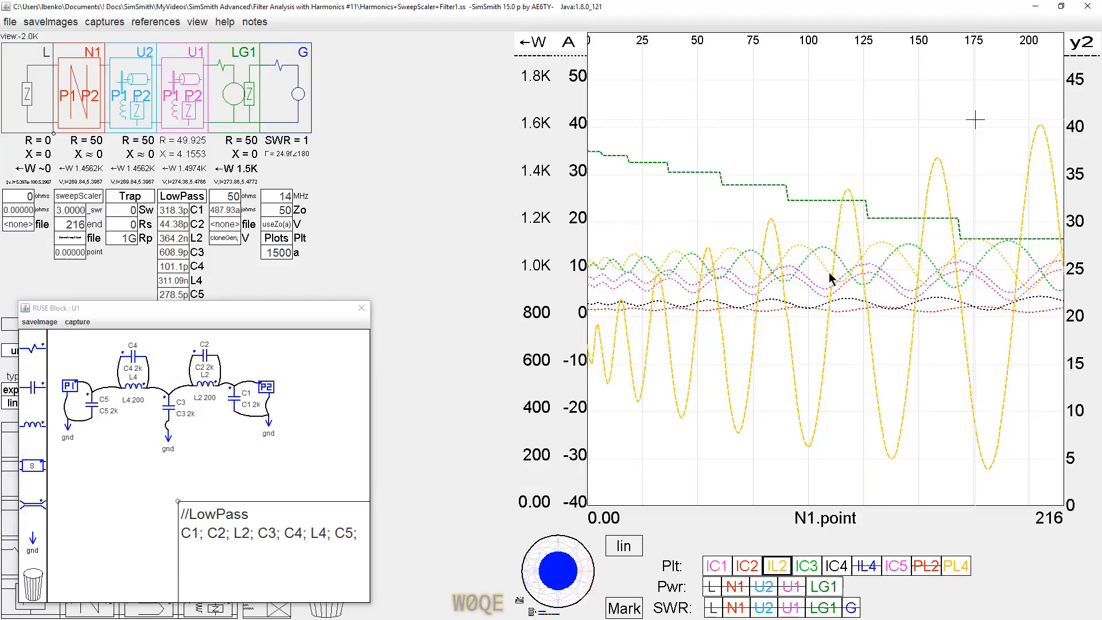
{"action": "left_click", "coordinate": [578, 310]}
{"action": "left_click_drag", "start_coordinate": [579, 313], "coordinate": [602, 484]}
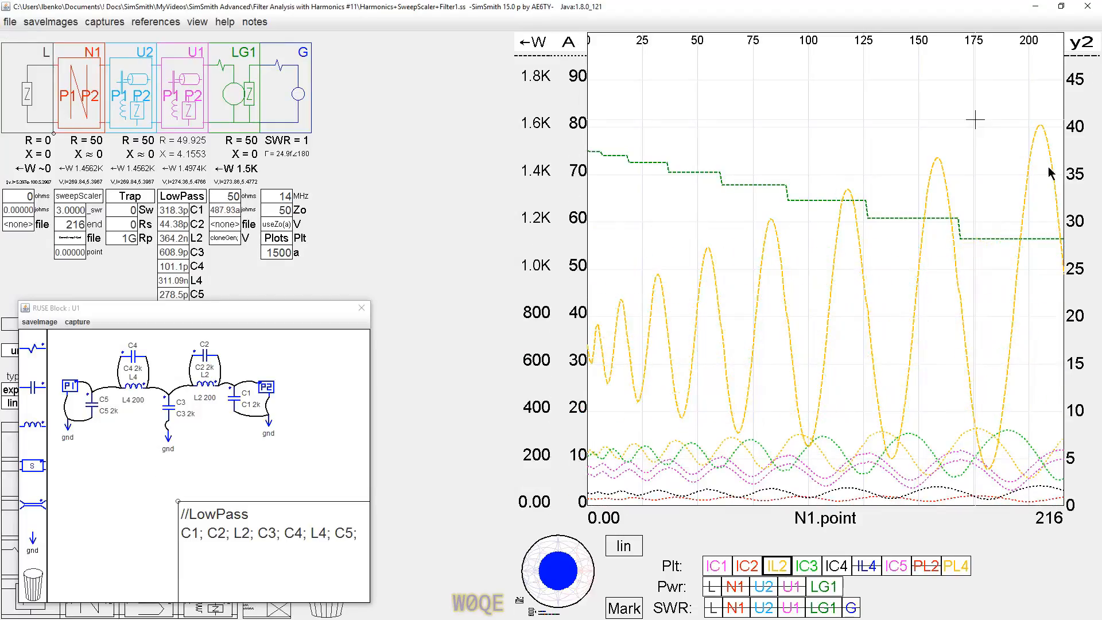
Read the PL4 loss at its peaks at N1.point 205 and N1.point 15, returning to point 205.
{"action": "left_click", "coordinate": [1041, 128]}
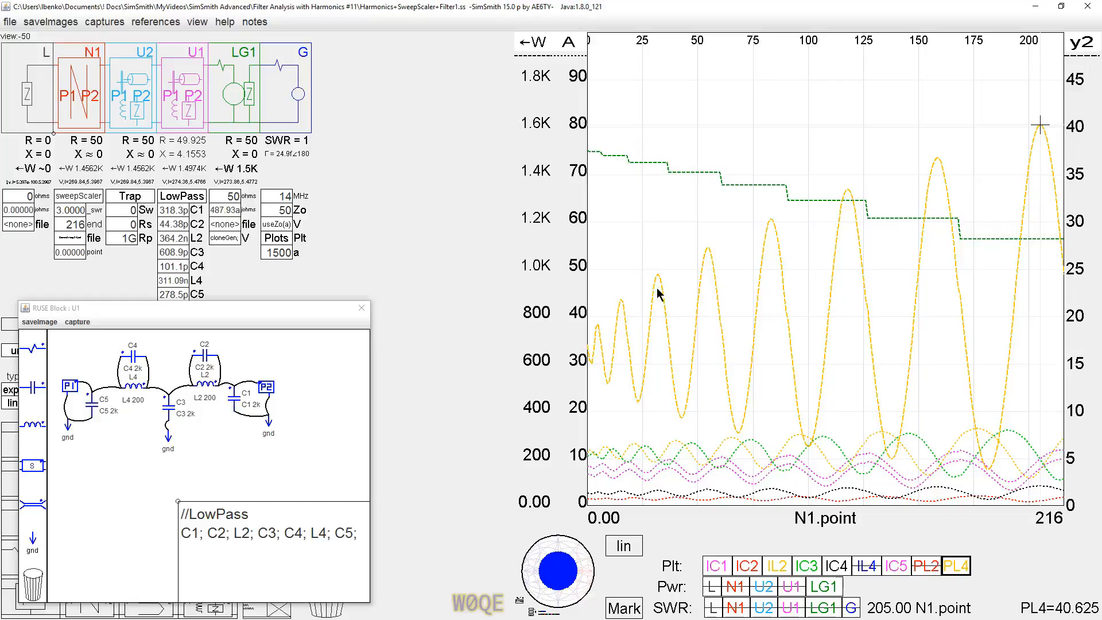
{"action": "left_click", "coordinate": [620, 304]}
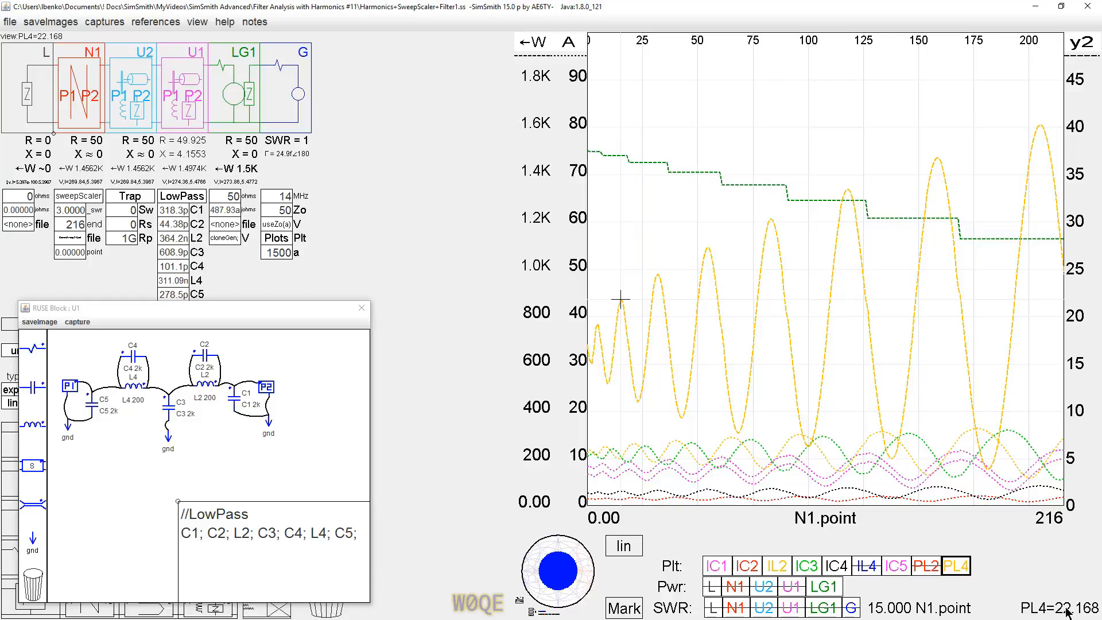
{"action": "left_click", "coordinate": [1040, 129]}
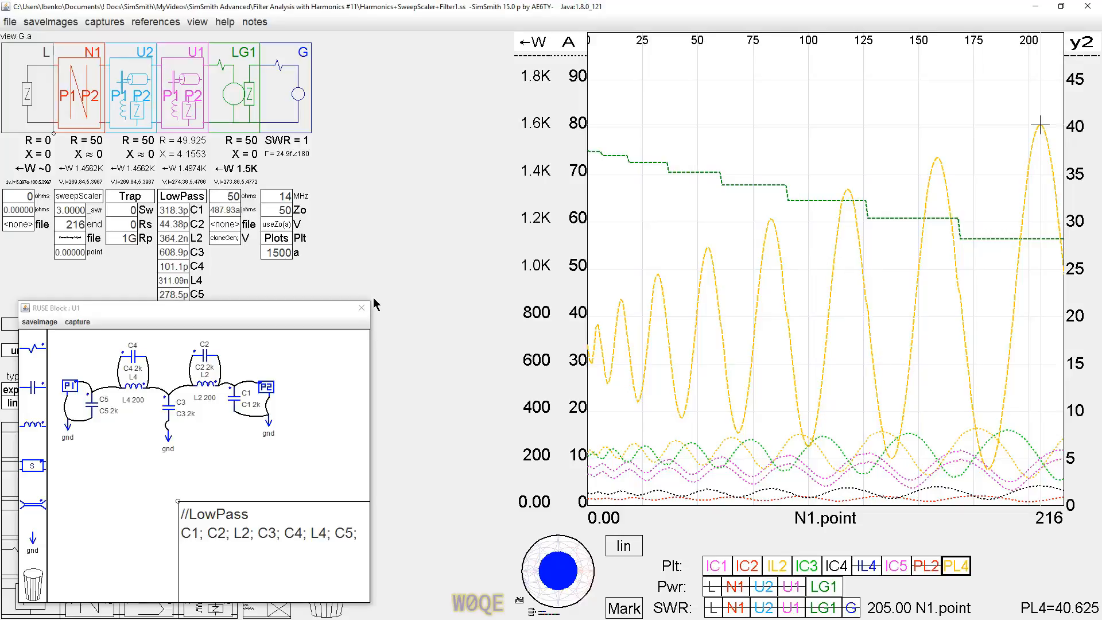
Close the U1 schematic, read the power step's edge at N1.point 168, and add a commented copy //0:N1.end:1 below the sweep expression.
{"action": "left_click", "coordinate": [357, 310]}
{"action": "left_click", "coordinate": [357, 310]}
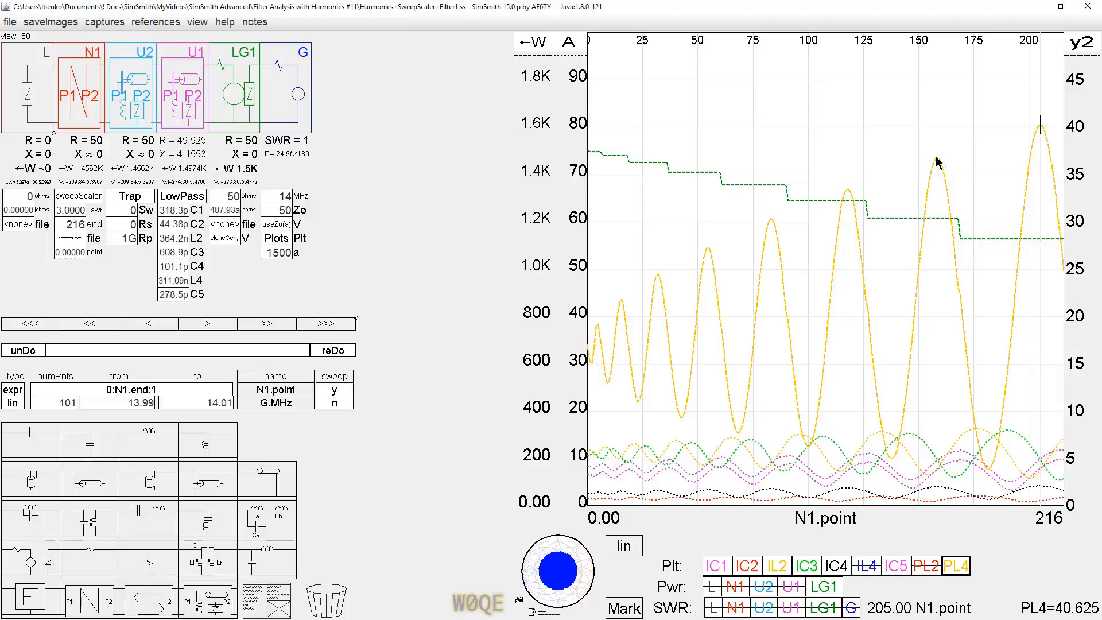
{"action": "double_click", "coordinate": [127, 394]}
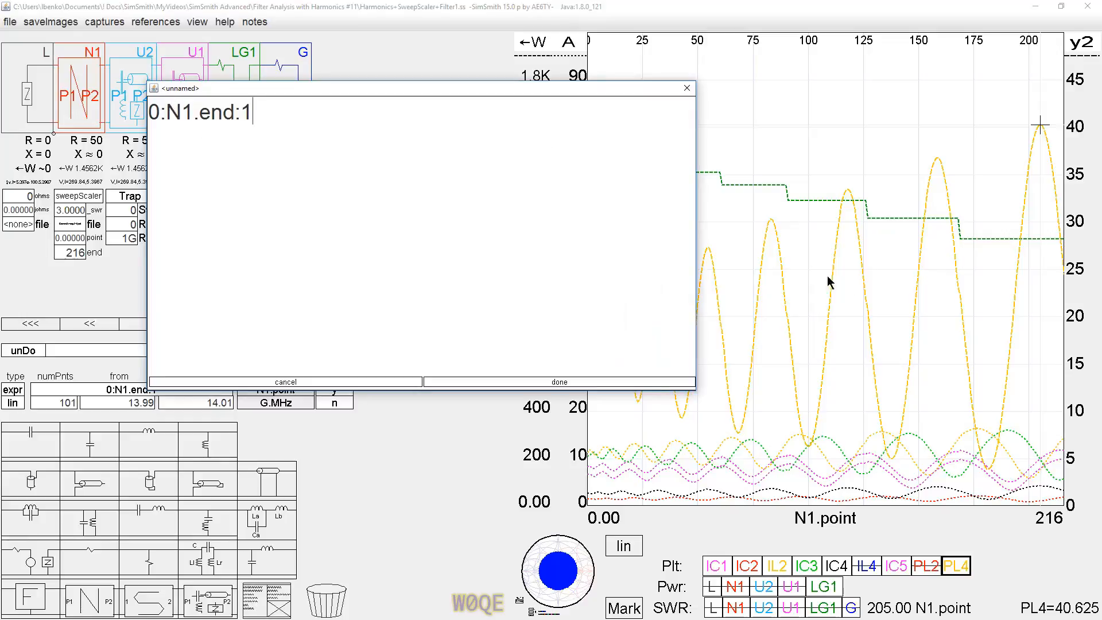
{"action": "left_click", "coordinate": [959, 224]}
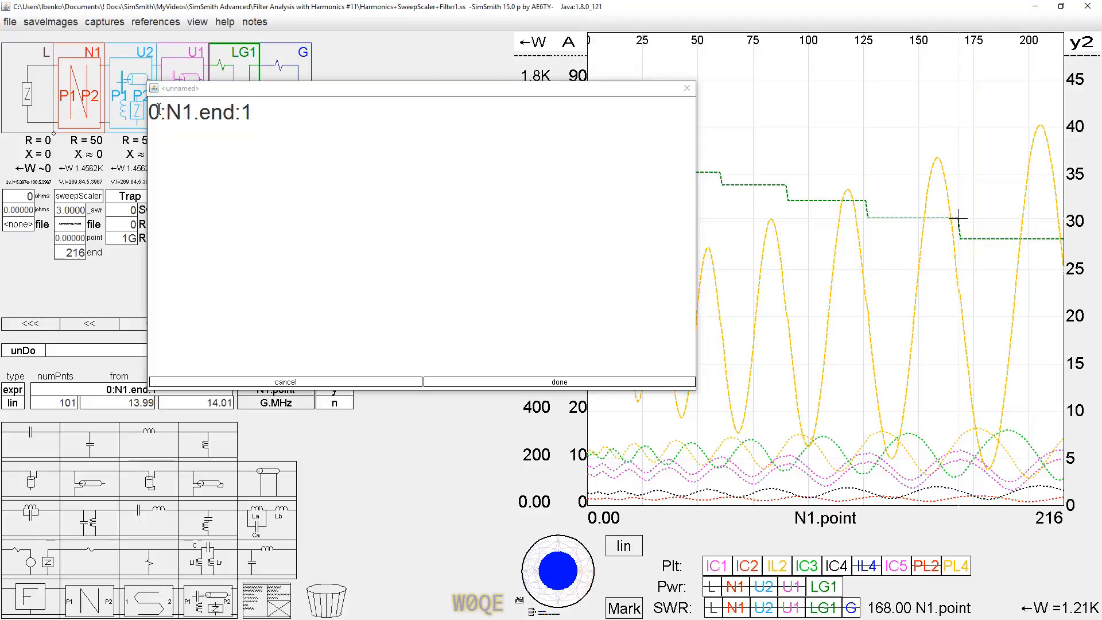
{"action": "left_click", "coordinate": [152, 112]}
{"action": "left_click_drag", "start_coordinate": [152, 112], "coordinate": [304, 122]}
{"action": "key", "text": "ctrl+c"}
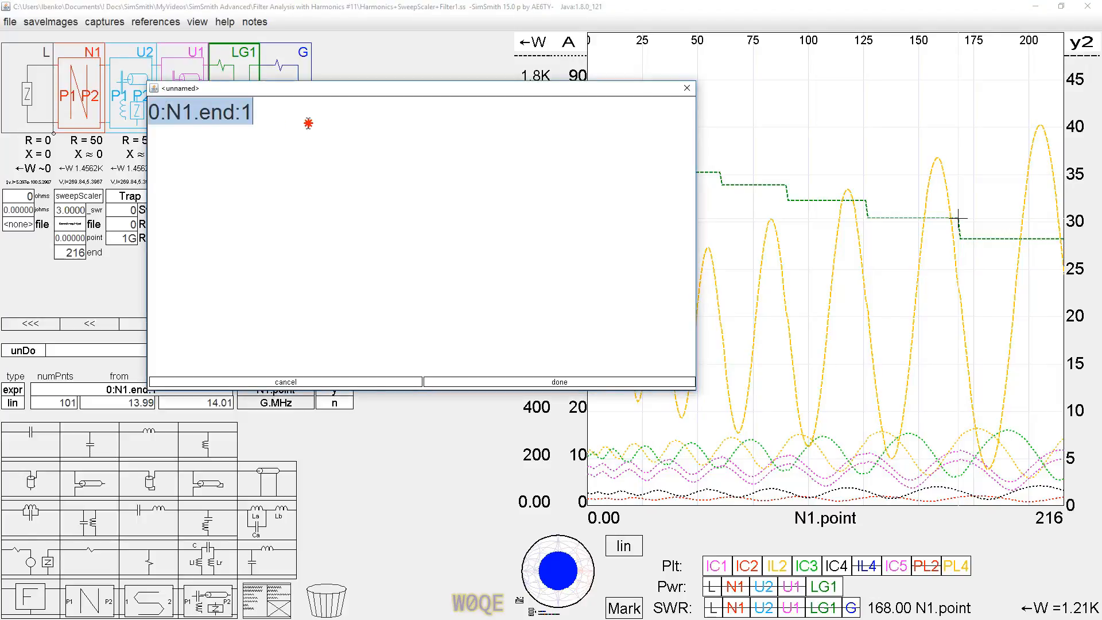
{"action": "left_click", "coordinate": [280, 118]}
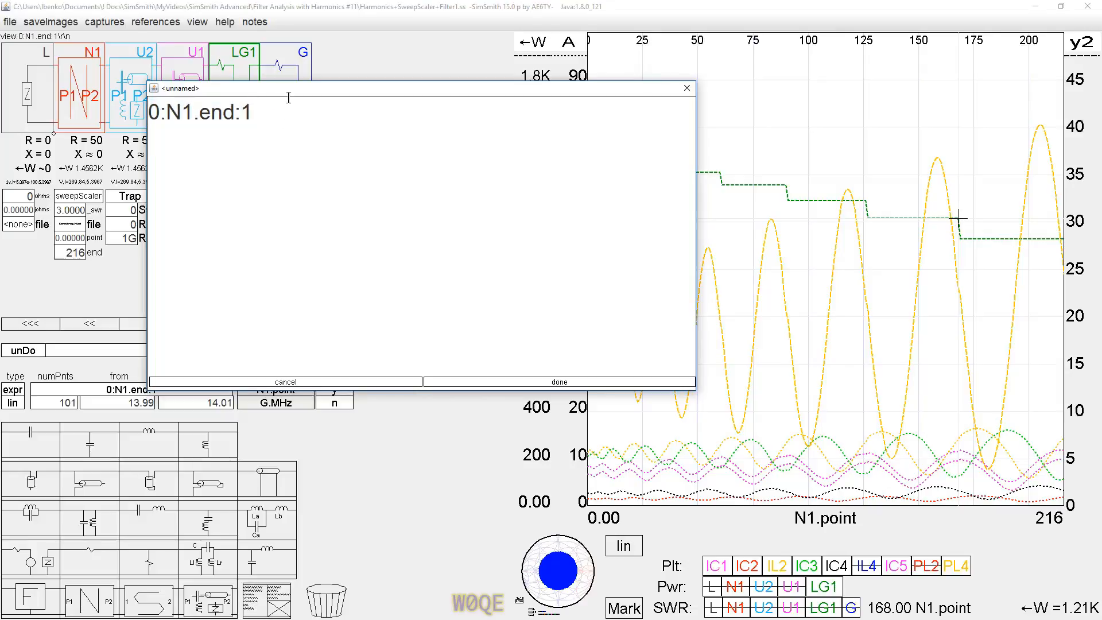
{"action": "type", "text": "//"}
{"action": "key", "text": "ctrl+v"}
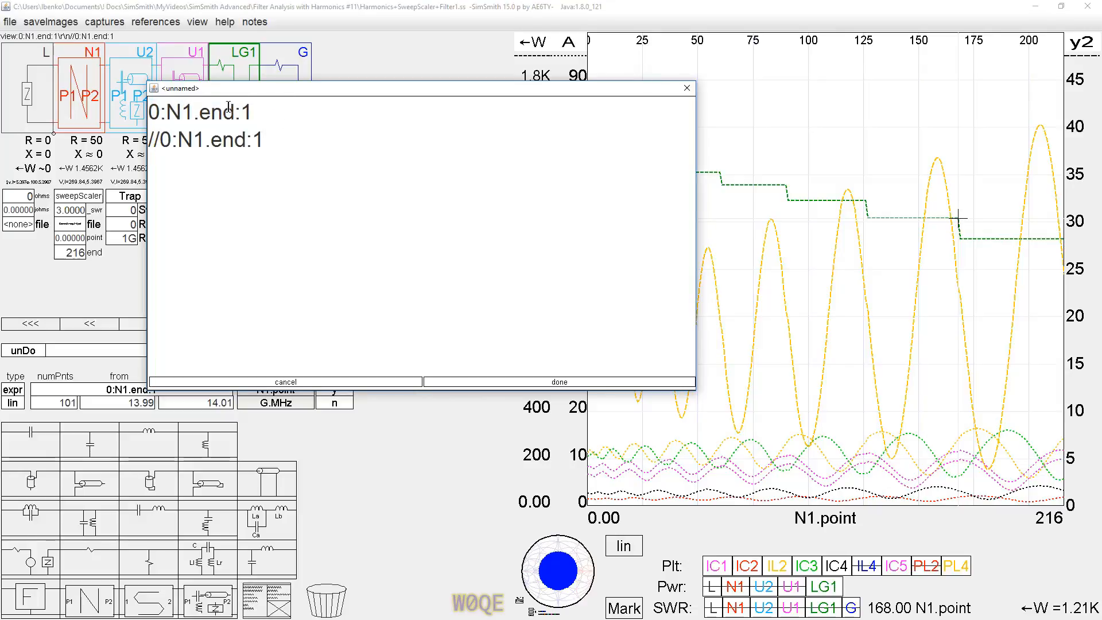
Change the active N1.point sweep expression to 0:168:1 and apply the edit.
{"action": "left_click", "coordinate": [168, 112]}
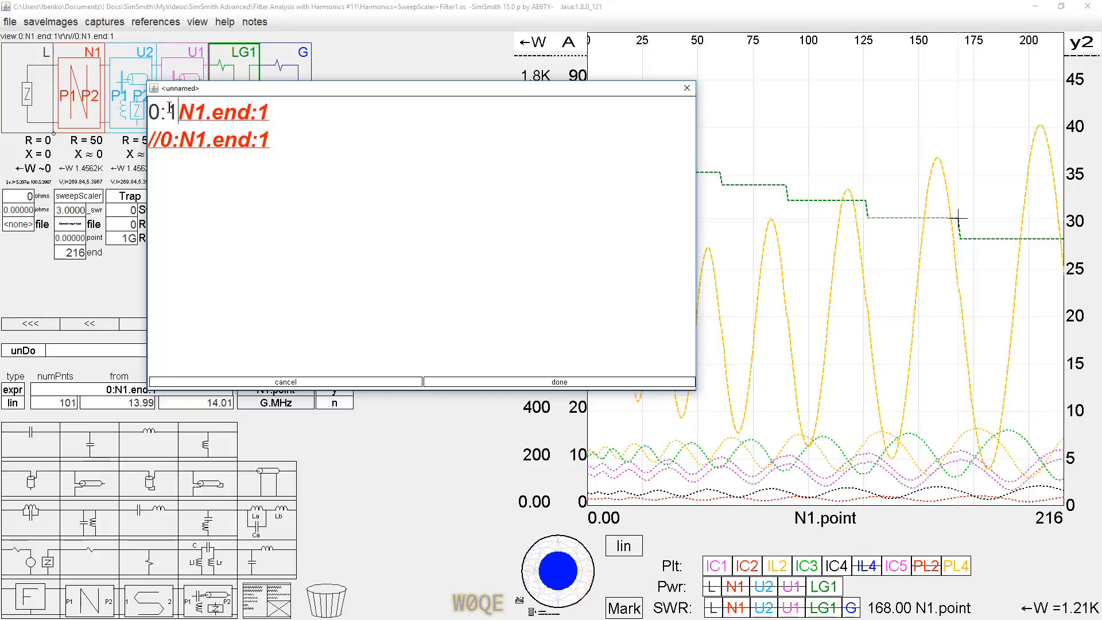
{"action": "type", "text": "168"}
{"action": "key", "text": "Delete"}
{"action": "key", "text": "Delete"}
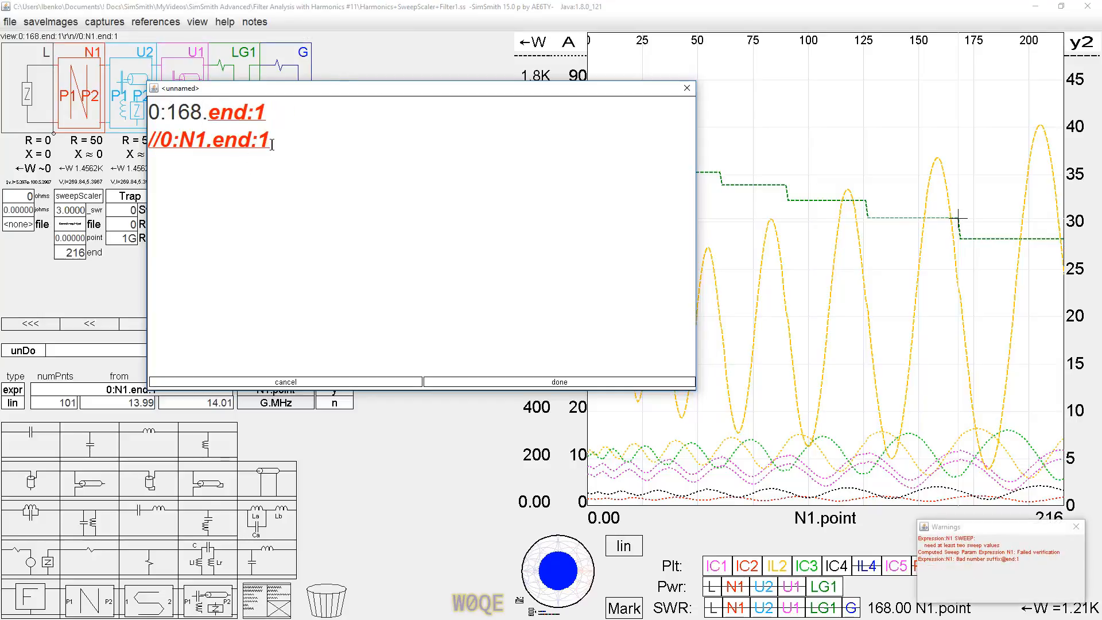
{"action": "left_click", "coordinate": [272, 119]}
{"action": "type", "text": ";"}
{"action": "left_click", "coordinate": [204, 119]}
{"action": "key", "text": "Delete"}
{"action": "key", "text": "Delete"}
{"action": "key", "text": "Delete"}
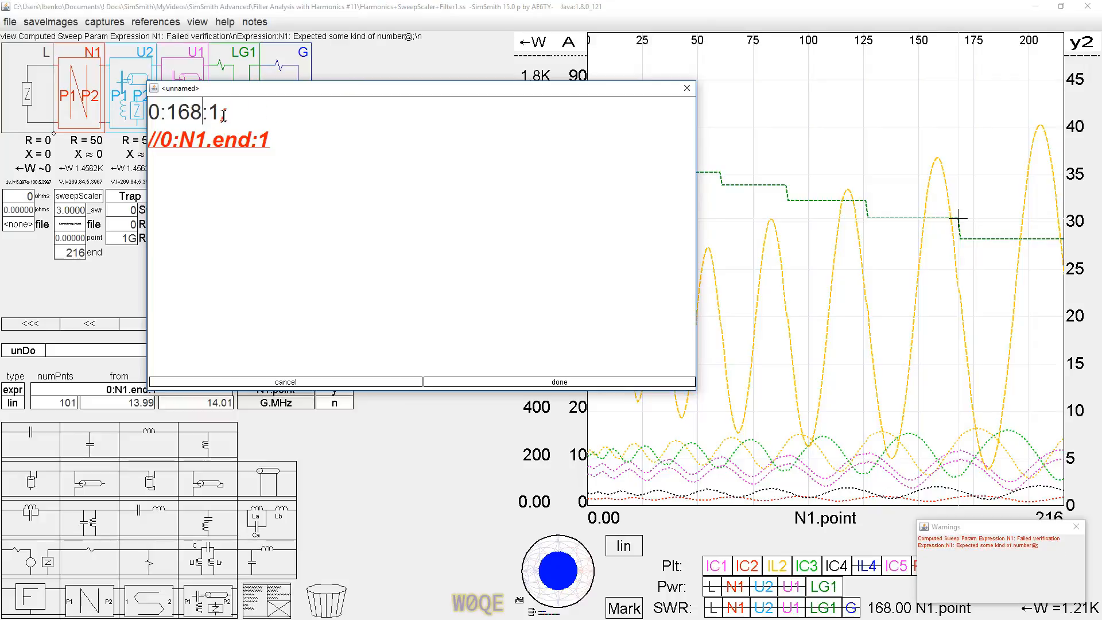
{"action": "left_click", "coordinate": [221, 115]}
{"action": "key", "text": "Delete"}
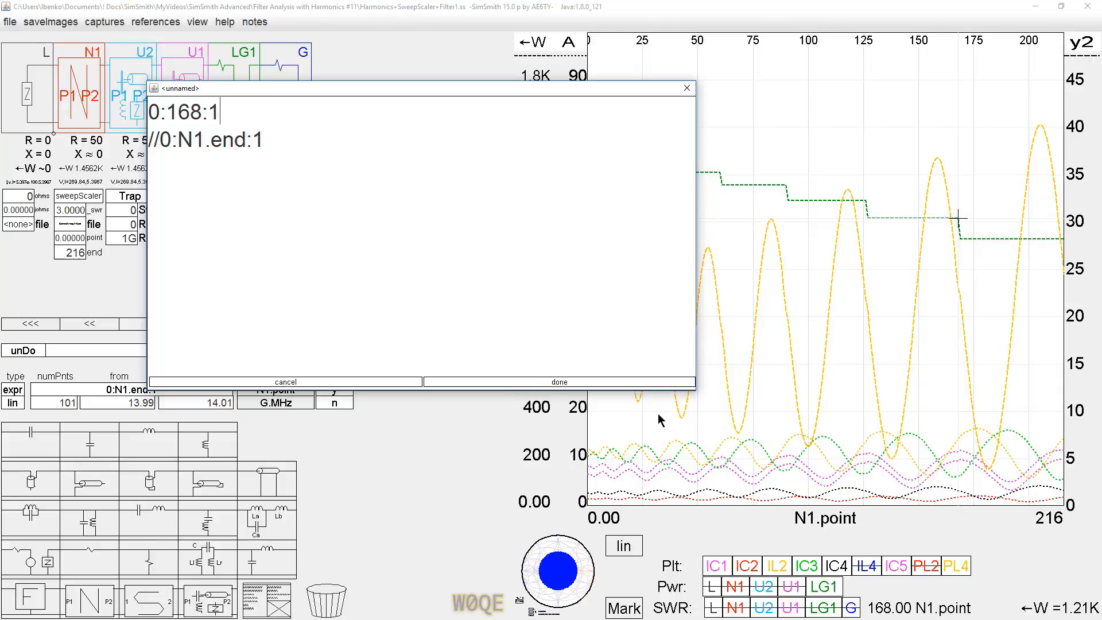
{"action": "left_click", "coordinate": [550, 382]}
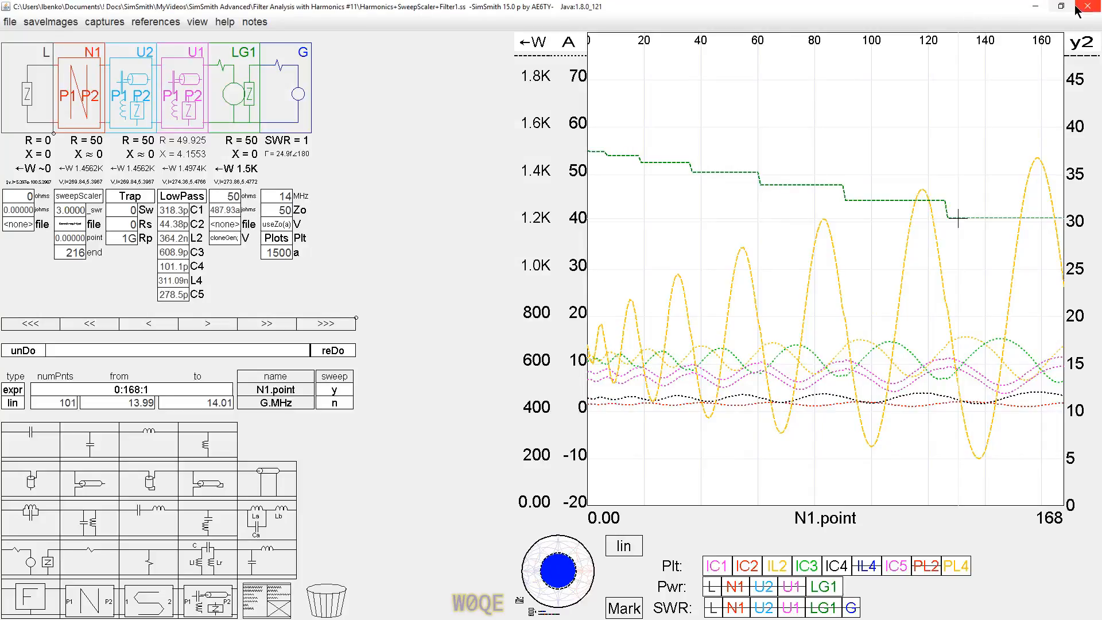
Read PL4 at its highest peak at N1.point 159 and hide its curve.
{"action": "left_click", "coordinate": [1037, 163]}
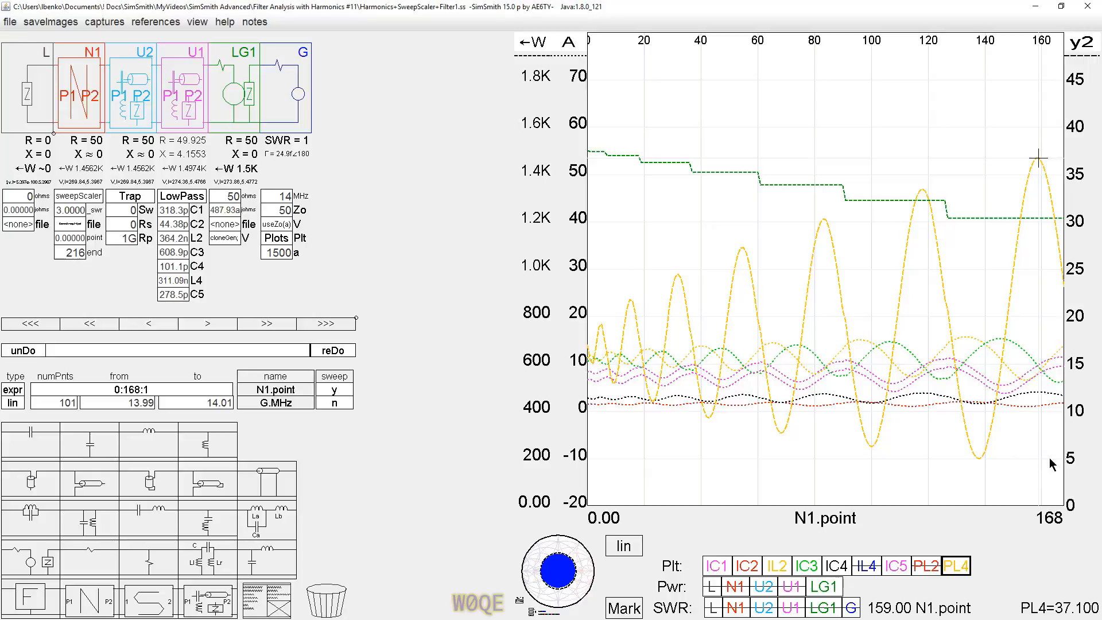
{"action": "left_click", "coordinate": [956, 567]}
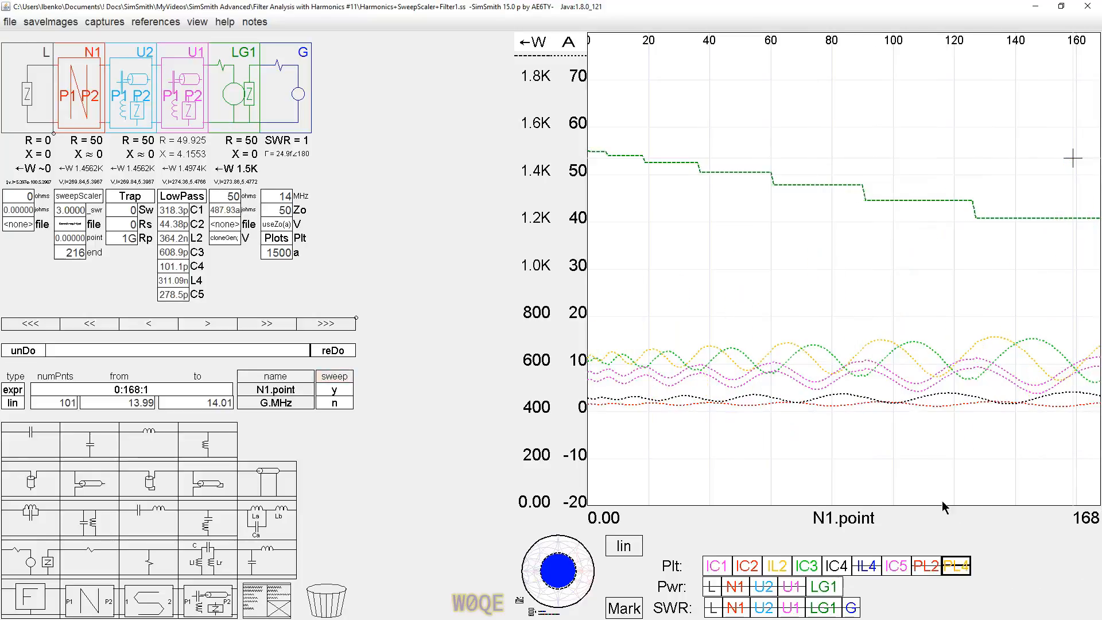
Rescale the current axis to run from 0 to 18 A and read IL2 at its highest peak at N1.point 133.
{"action": "left_click_drag", "start_coordinate": [573, 411], "coordinate": [576, 505]}
{"action": "scroll", "coordinate": [574, 445], "scroll_direction": "up", "scroll_amount": 1}
{"action": "scroll", "coordinate": [576, 451], "scroll_direction": "up", "scroll_amount": 1}
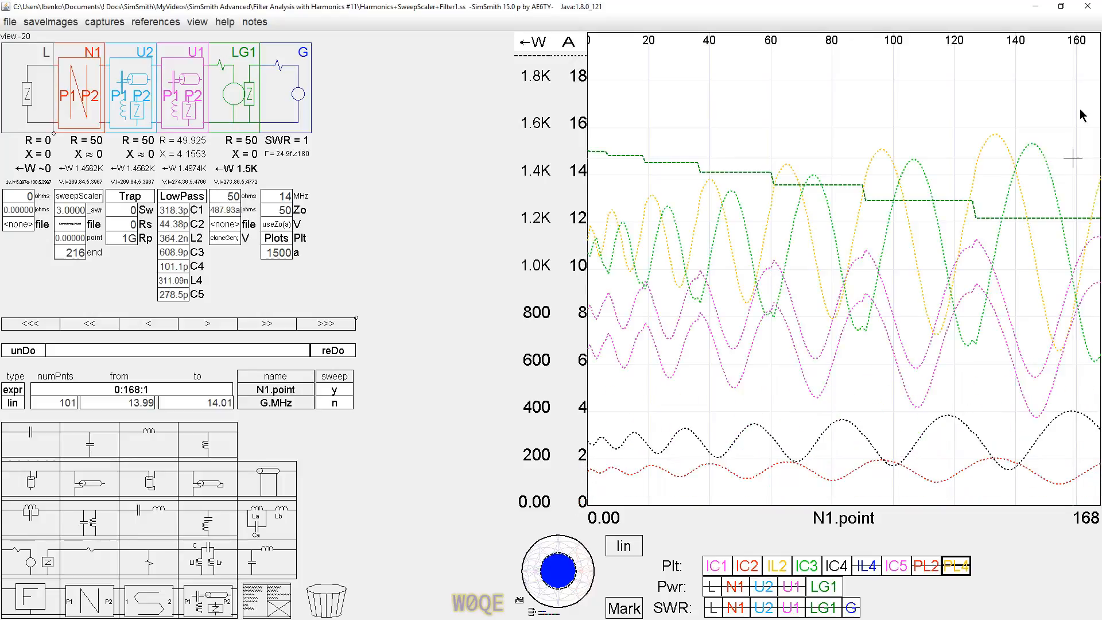
{"action": "left_click", "coordinate": [996, 139]}
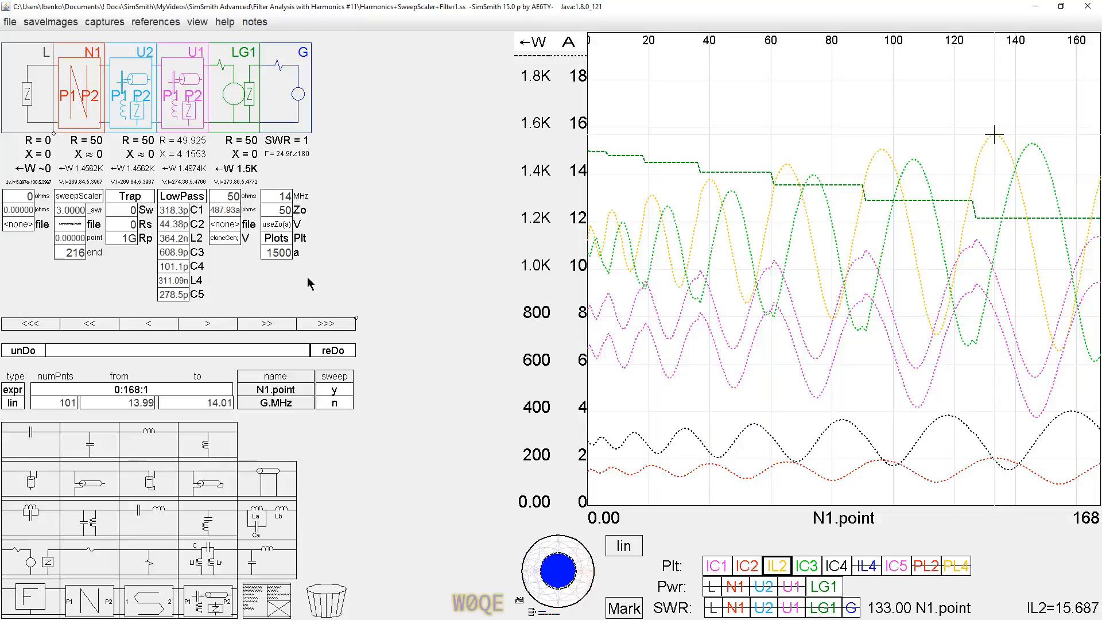
Restore the sweep expression to 0:N1.end:1 by deleting the 0:168:1 line and the comment marks, and apply the edit.
{"action": "left_click", "coordinate": [137, 385]}
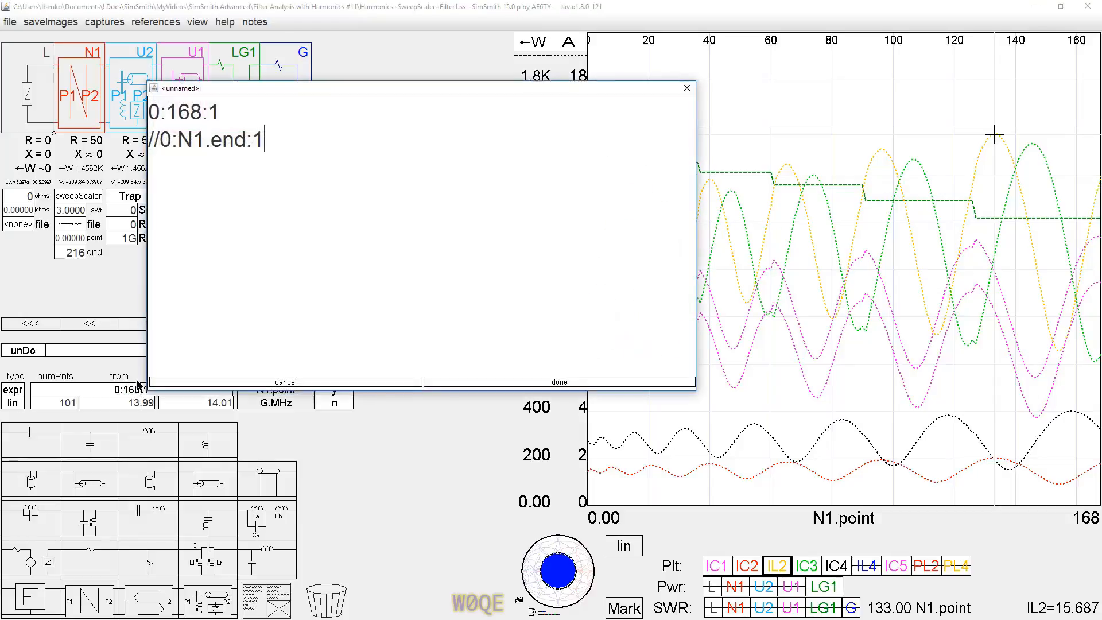
{"action": "left_click_drag", "start_coordinate": [238, 115], "coordinate": [127, 111]}
{"action": "key", "text": "Delete"}
{"action": "key", "text": "Delete"}
{"action": "key", "text": "Delete"}
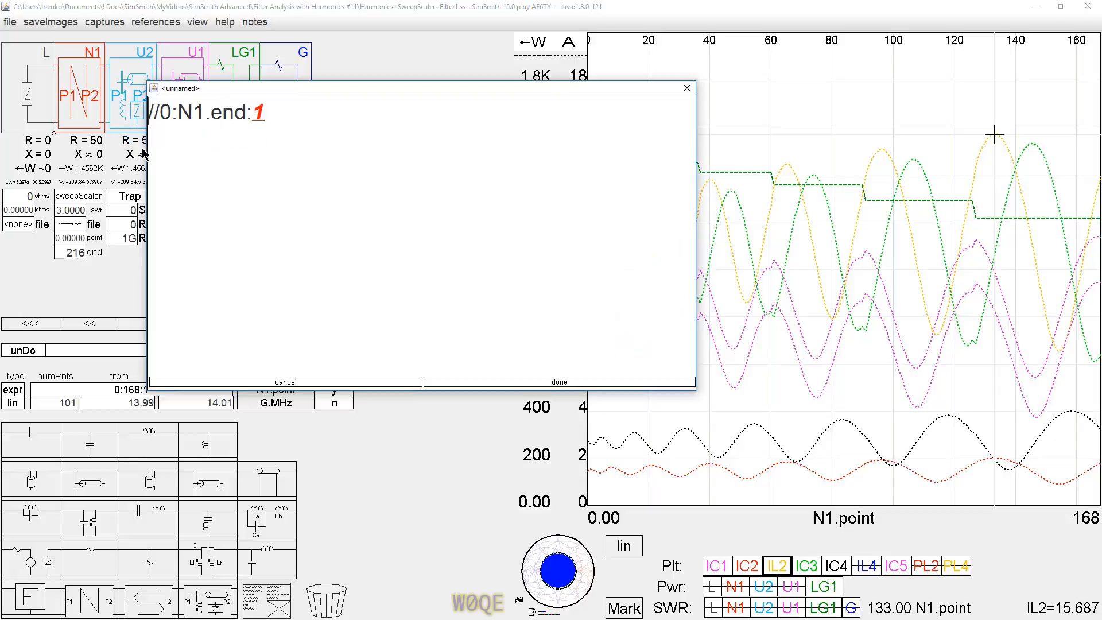
{"action": "key", "text": "Delete"}
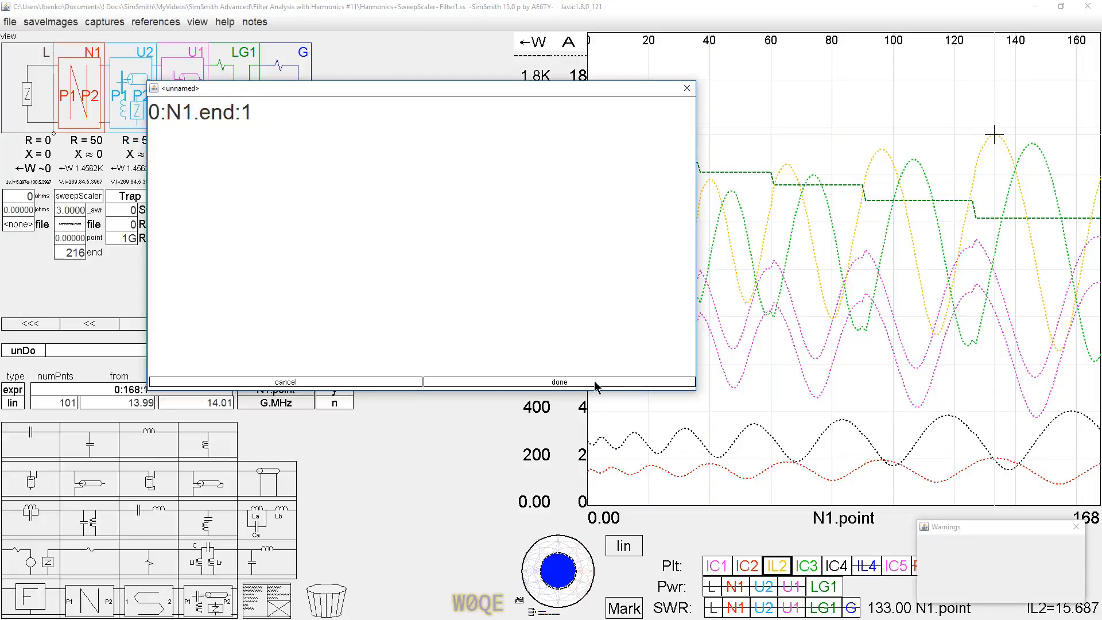
{"action": "left_click", "coordinate": [574, 382]}
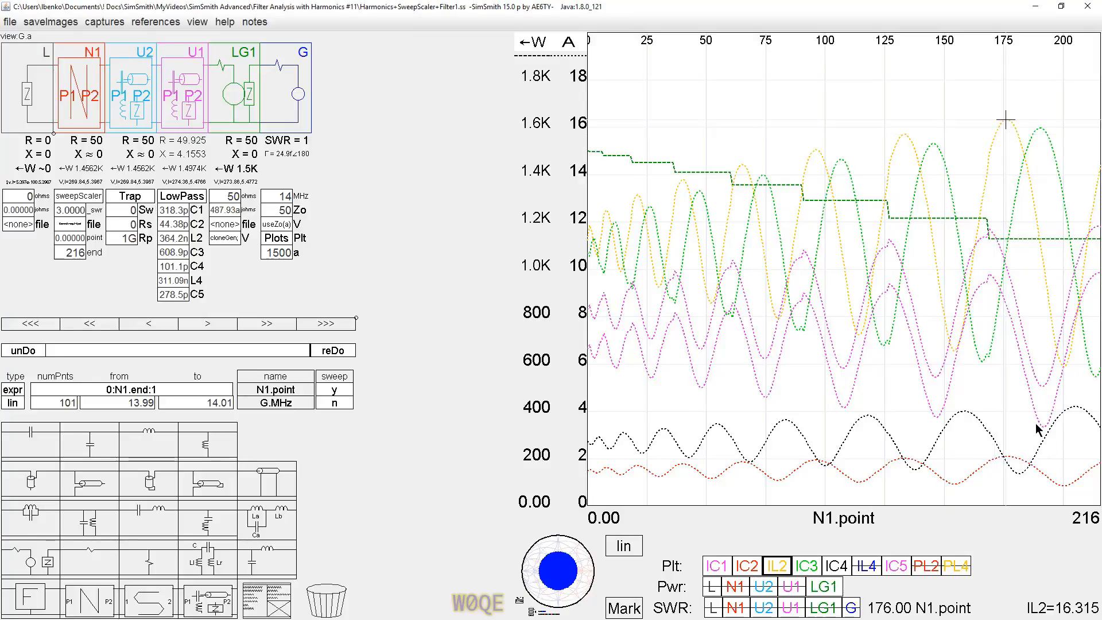
Set the Trap block's Sw to 1 and read IL2 at its highest peak at N1.point 176.
{"action": "left_click", "coordinate": [120, 209]}
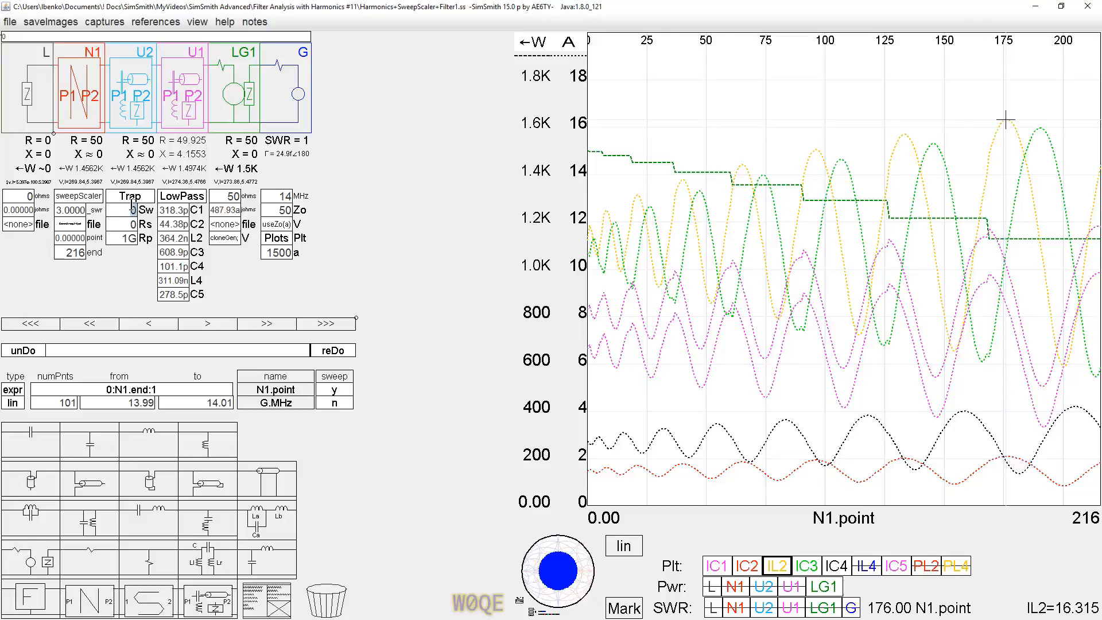
{"action": "type", "text": "1"}
{"action": "key", "text": "Return"}
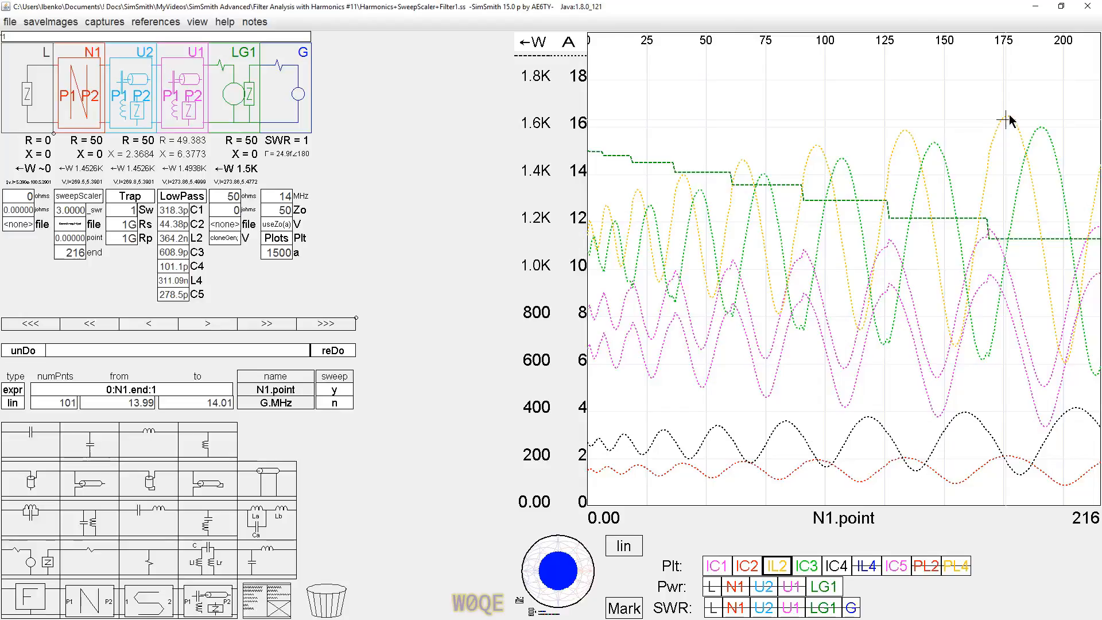
{"action": "left_click", "coordinate": [1007, 119]}
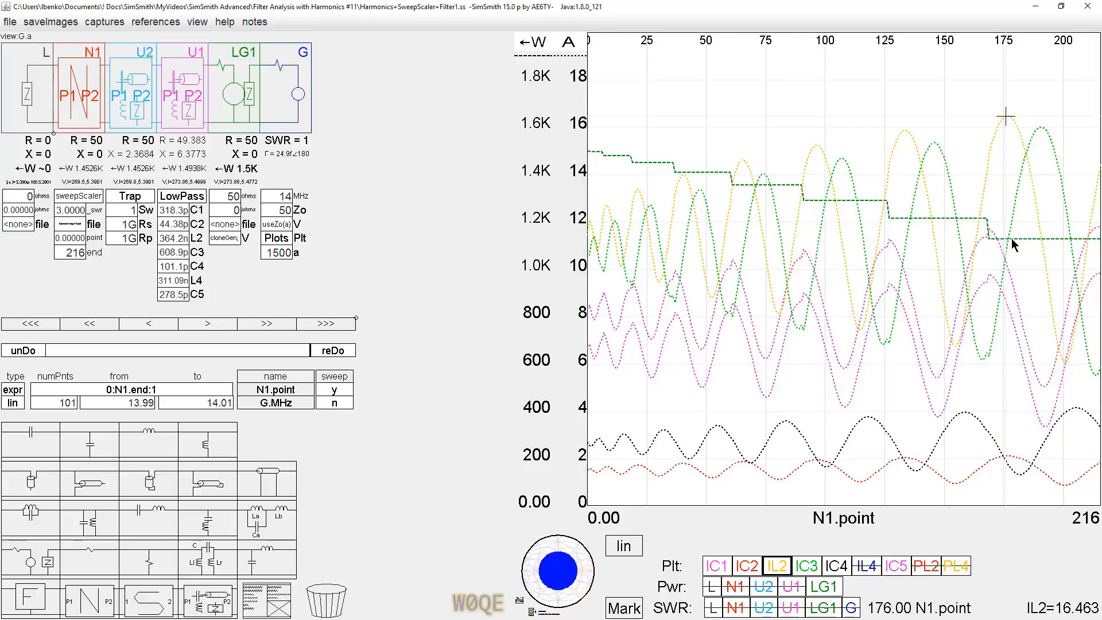
Set the Trap block's Sw to 2 and read IL2 at its highest peak at N1.point 177.
{"action": "left_click", "coordinate": [119, 213]}
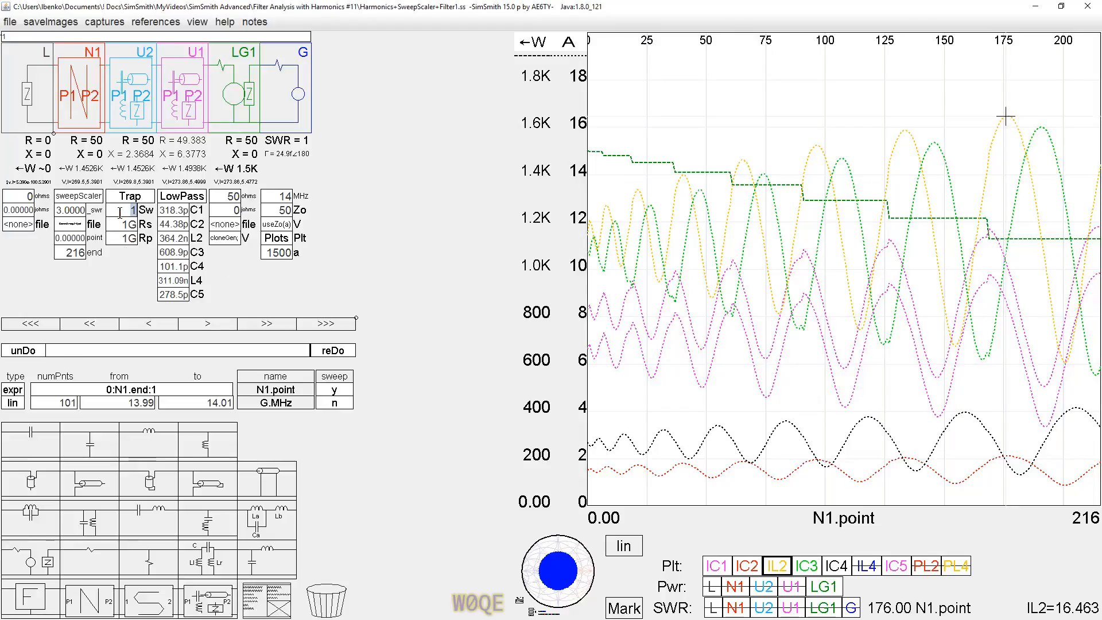
{"action": "type", "text": "2"}
{"action": "key", "text": "Return"}
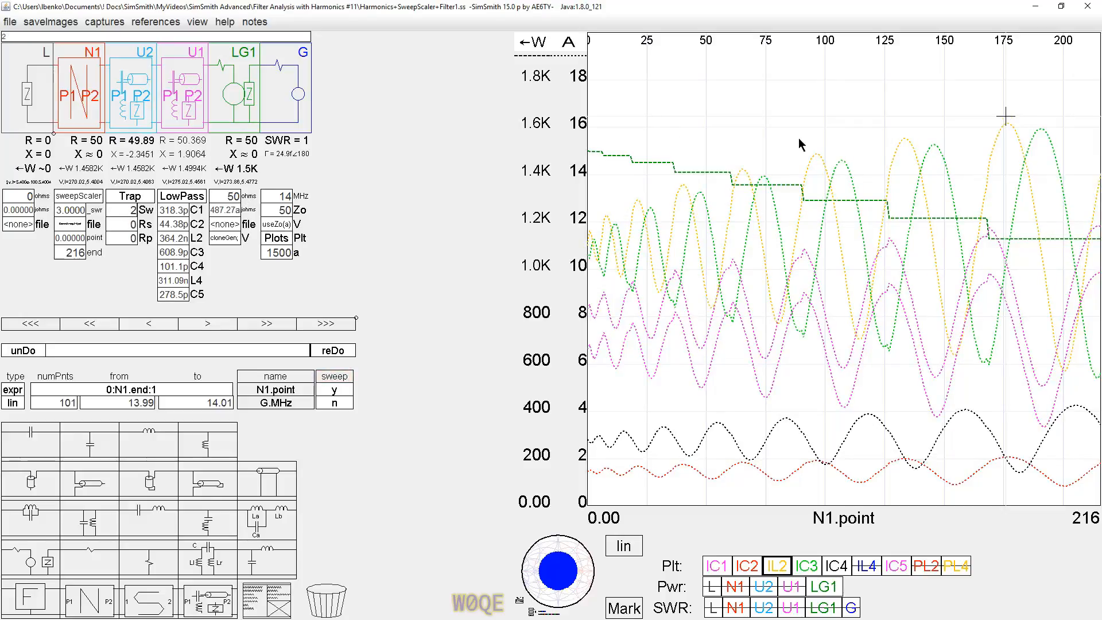
{"action": "left_click", "coordinate": [1008, 124]}
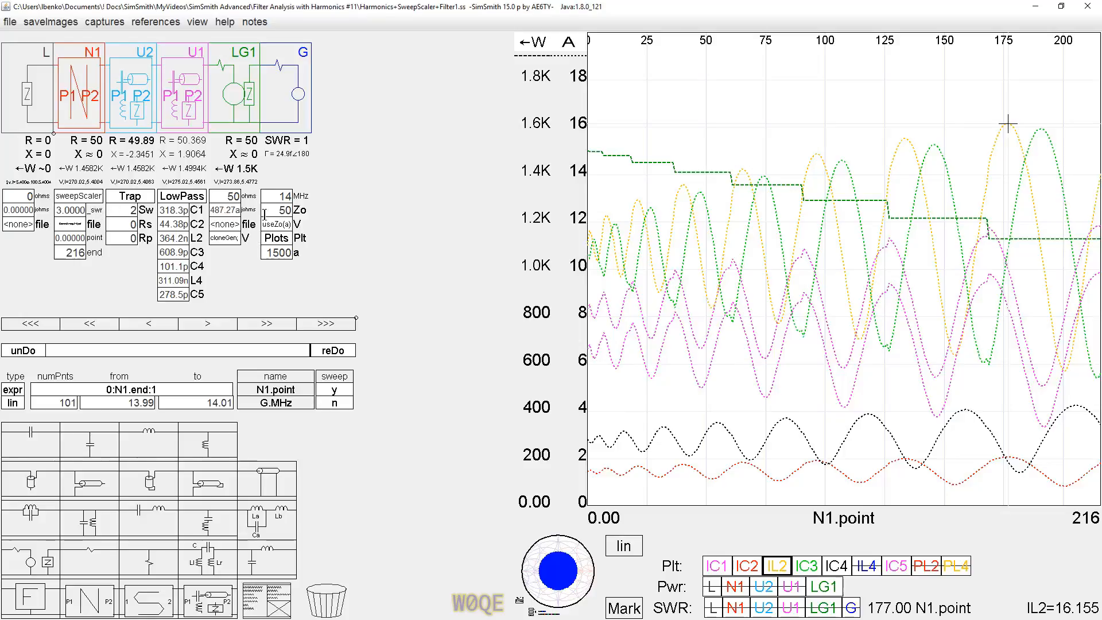
Step the Trap block's Sw through 1, 0 and 2 to compare the current curves, ending at 1.
{"action": "left_click", "coordinate": [126, 211]}
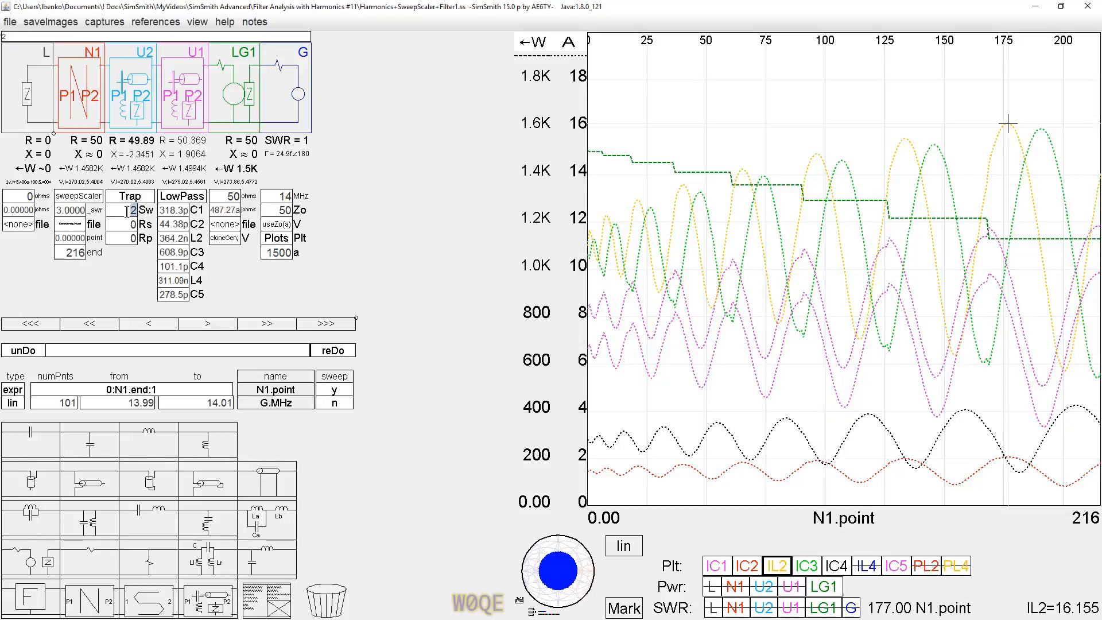
{"action": "type", "text": "1"}
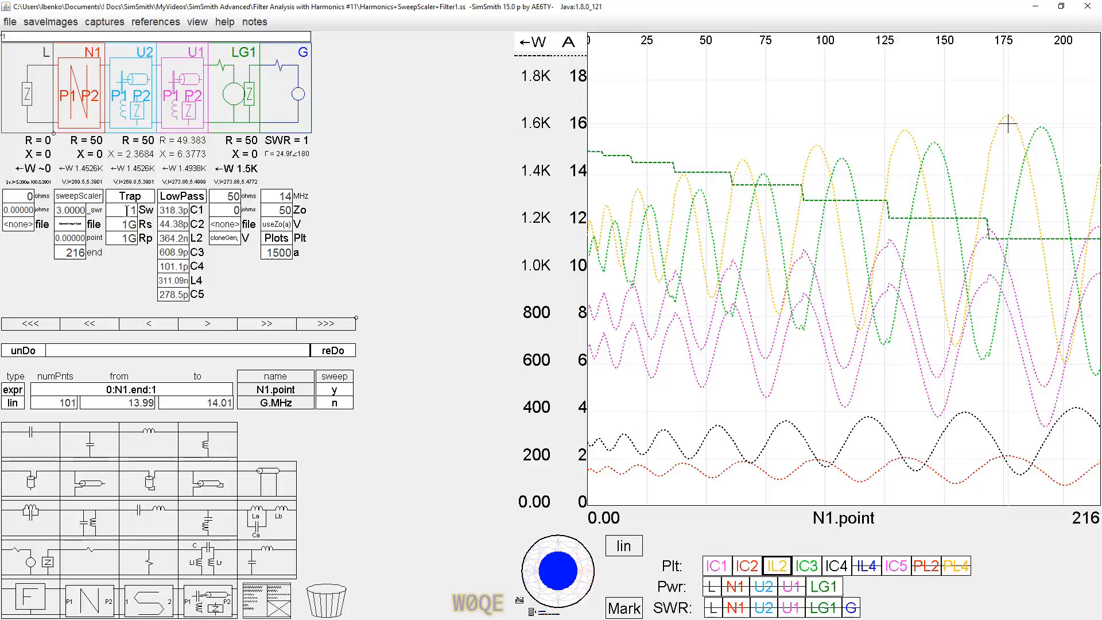
{"action": "key", "text": "BackSpace"}
{"action": "type", "text": "0"}
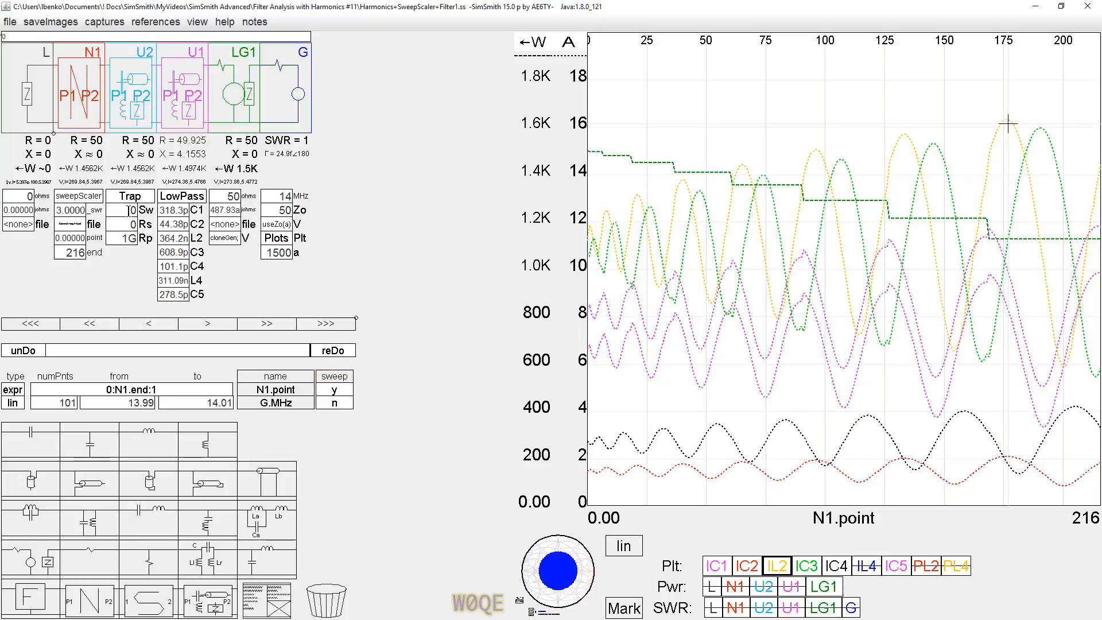
{"action": "scroll", "coordinate": [128, 210], "scroll_direction": "up", "scroll_amount": 1}
{"action": "scroll", "coordinate": [128, 211], "scroll_direction": "up", "scroll_amount": 1}
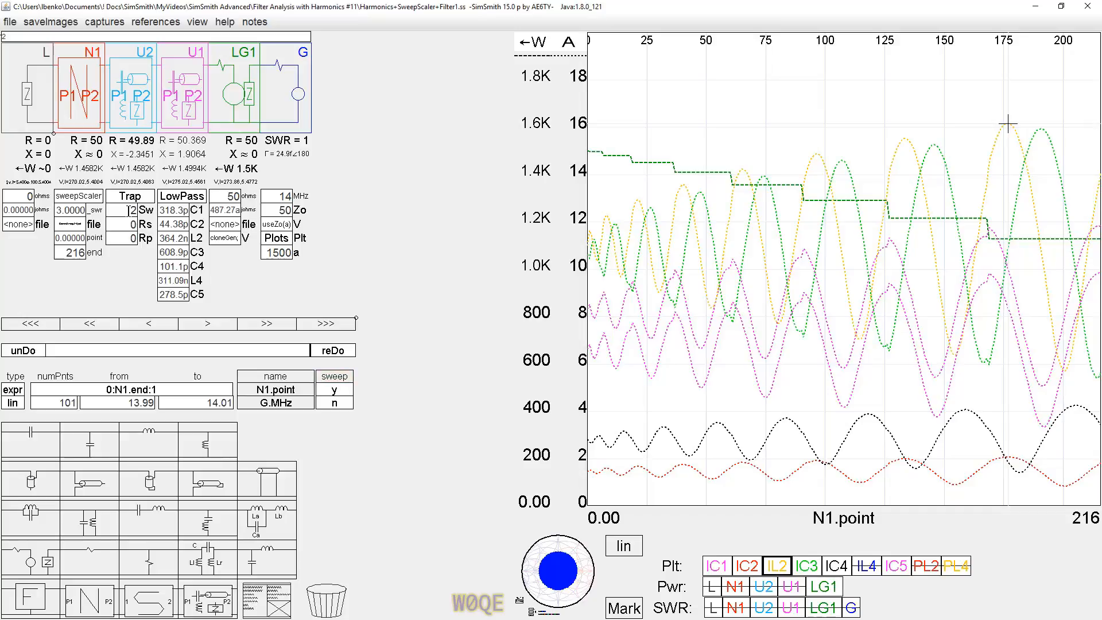
{"action": "scroll", "coordinate": [128, 211], "scroll_direction": "down", "scroll_amount": 1}
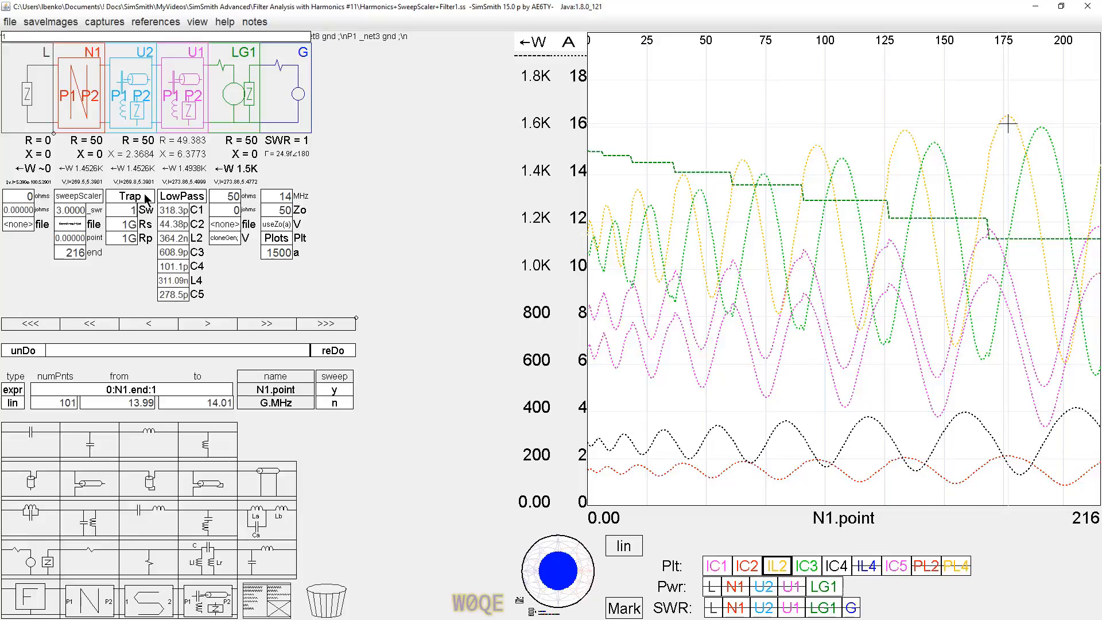
Open the LowPass block's schematic and show the PL4, PL2 and IL4 curves in the plot.
{"action": "left_click", "coordinate": [180, 197]}
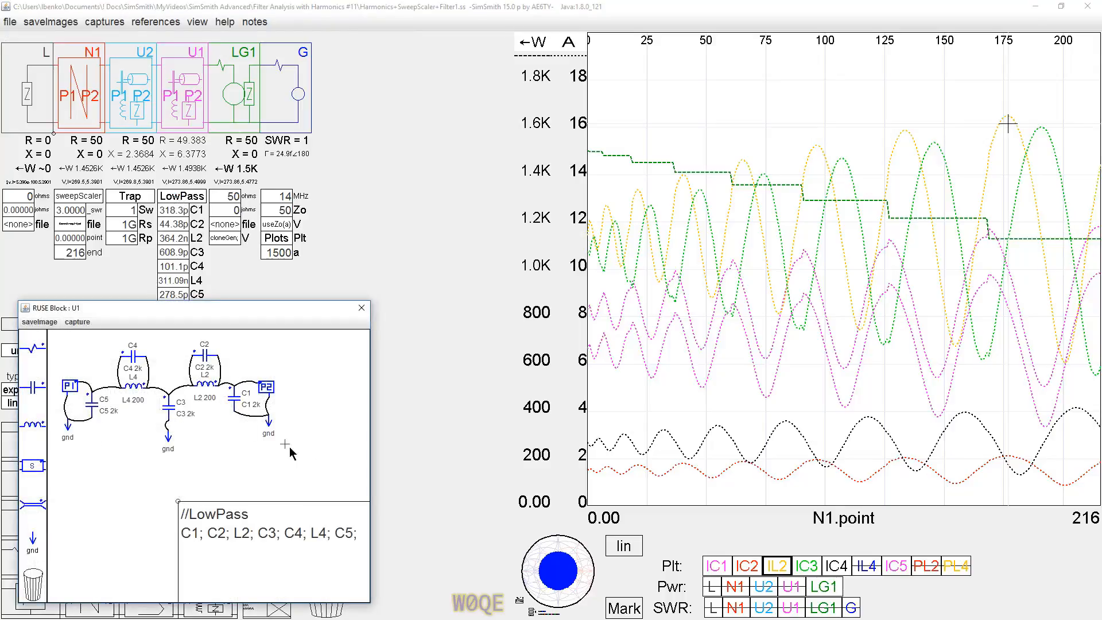
{"action": "left_click", "coordinate": [951, 568]}
{"action": "left_click", "coordinate": [935, 567]}
{"action": "left_click", "coordinate": [868, 568]}
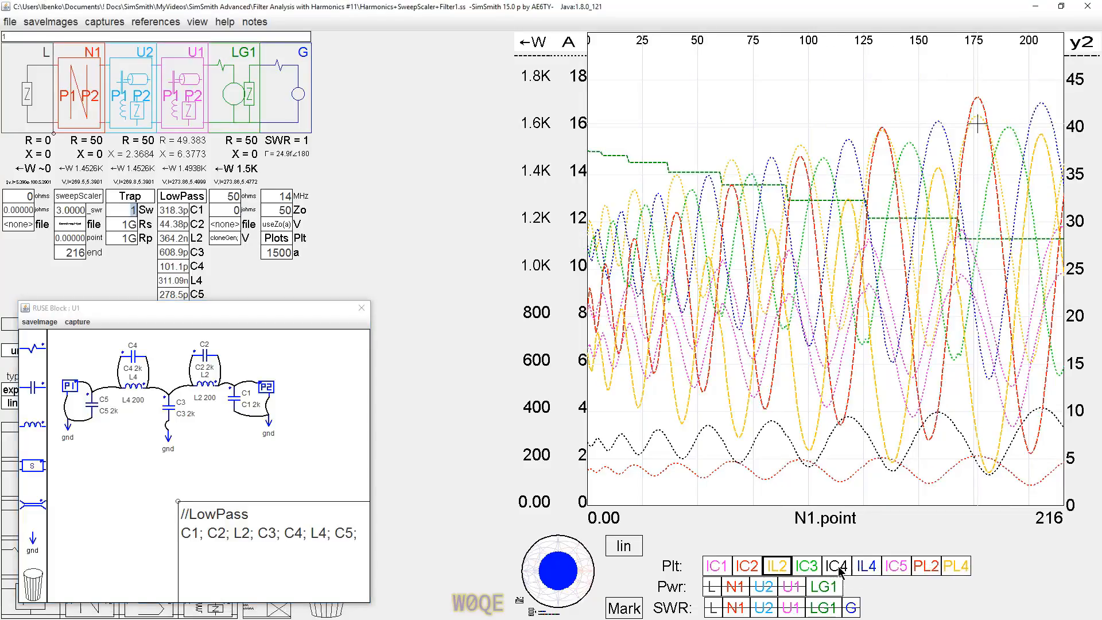
Hide the IC1, IC2, IL2, IC3, IC4, IL4, PL2 and PL4 curves, leaving IC5, and read IC5 at N1.point 215.
{"action": "left_click", "coordinate": [838, 568]}
{"action": "left_click", "coordinate": [806, 568]}
{"action": "left_click", "coordinate": [776, 569]}
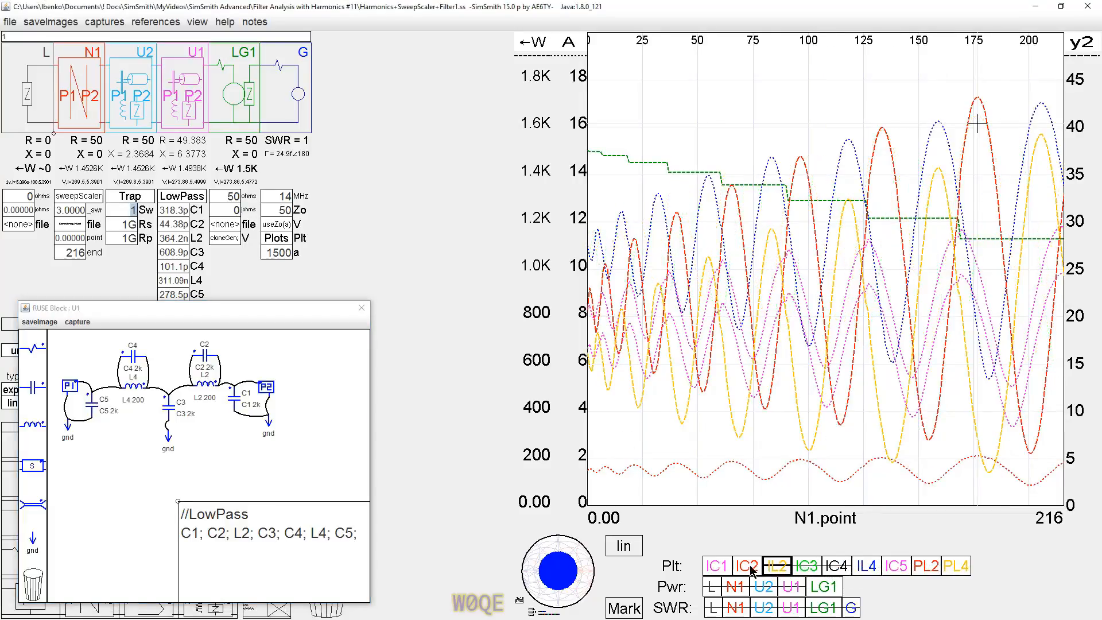
{"action": "left_click", "coordinate": [749, 567]}
{"action": "left_click", "coordinate": [717, 567]}
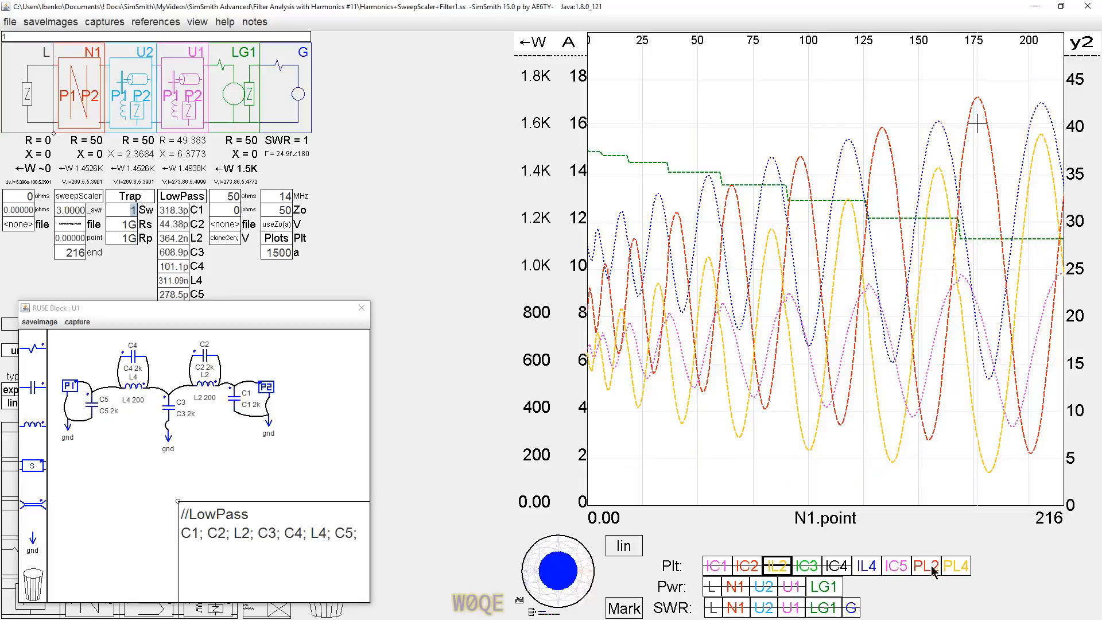
{"action": "left_click", "coordinate": [872, 568]}
{"action": "left_click", "coordinate": [933, 568]}
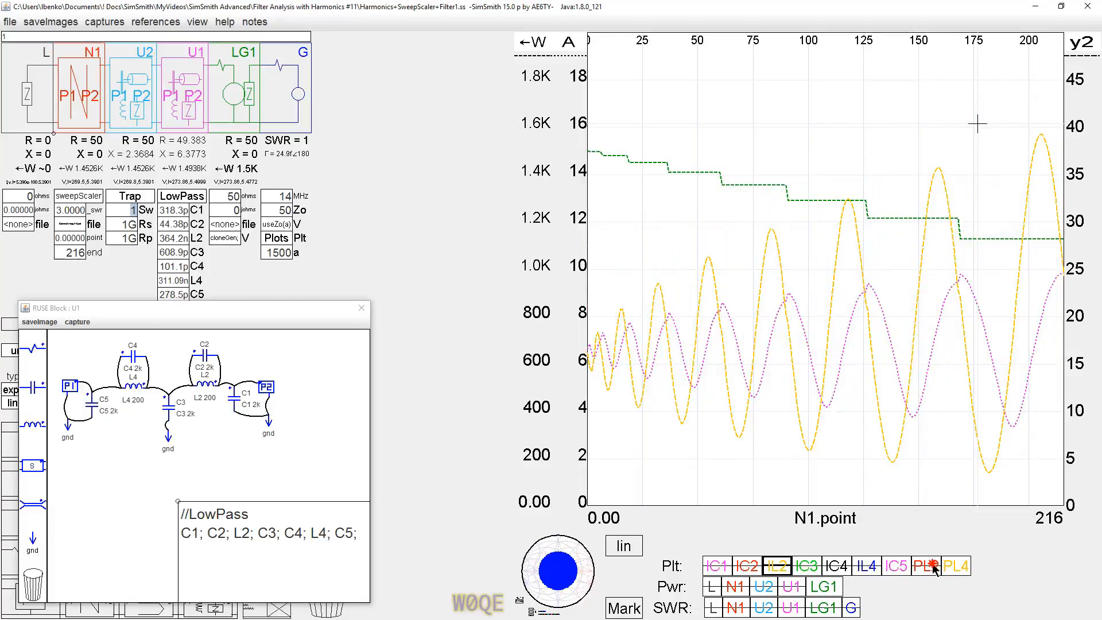
{"action": "left_click", "coordinate": [955, 568]}
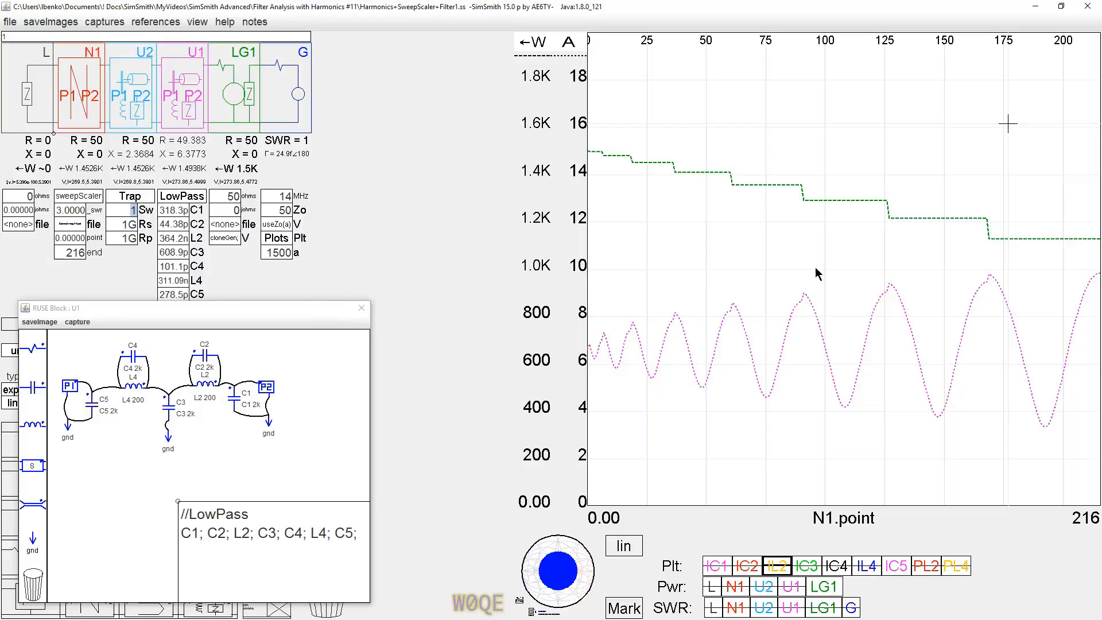
{"action": "left_click", "coordinate": [1098, 278]}
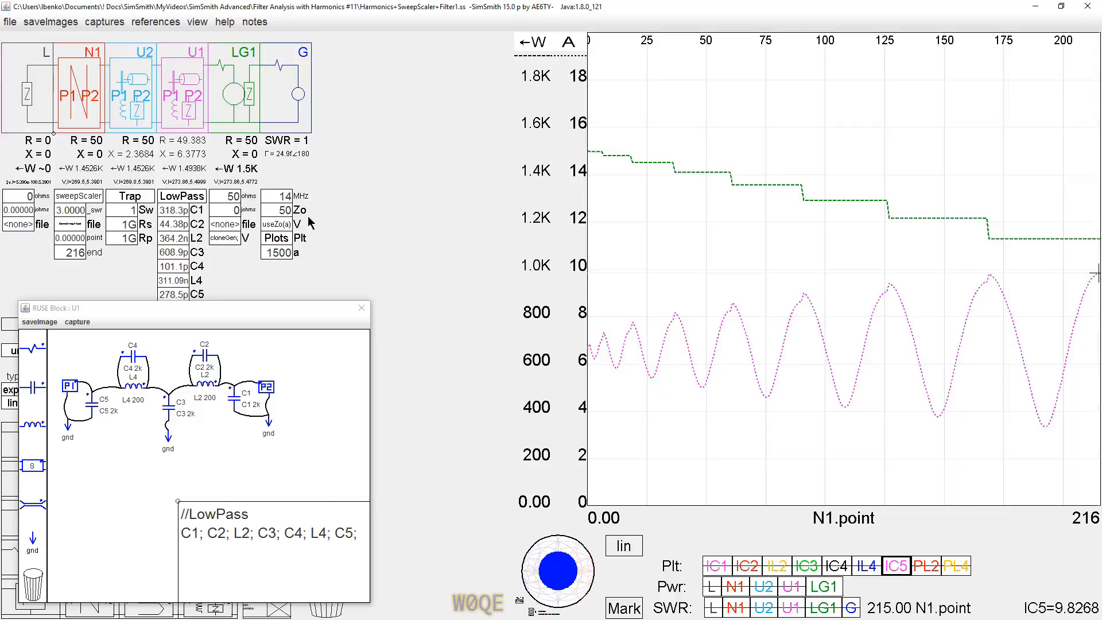
Comment out the Harmonics(0,1,0,.3); line with // in the plot expressions and close the LowPass block's schematic.
{"action": "left_click", "coordinate": [279, 239]}
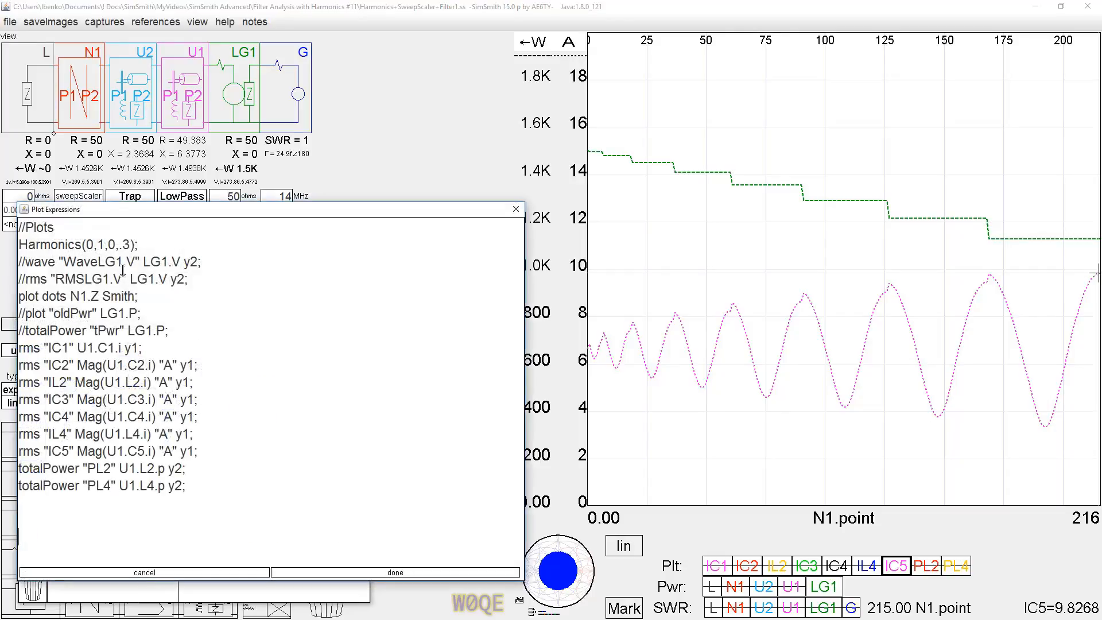
{"action": "left_click", "coordinate": [22, 247]}
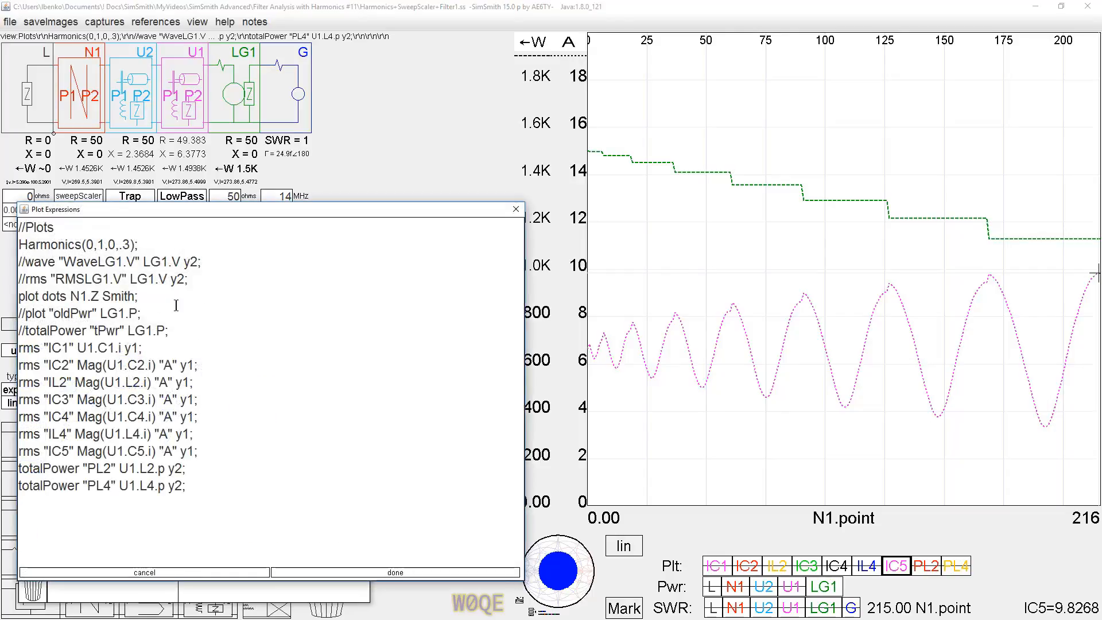
{"action": "type", "text": "//"}
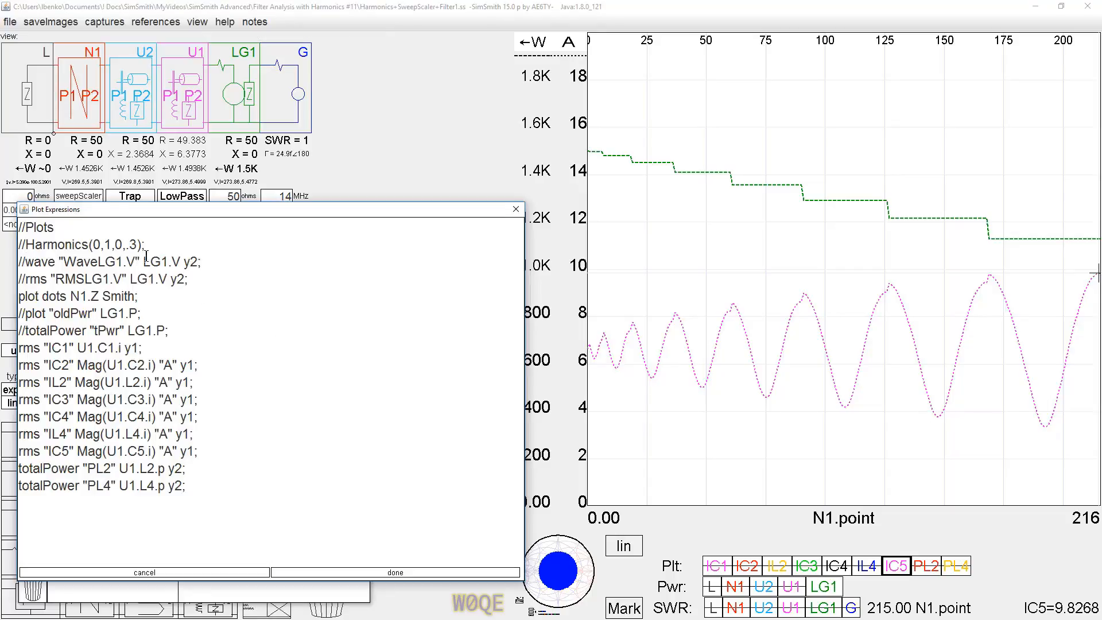
{"action": "left_click", "coordinate": [412, 572]}
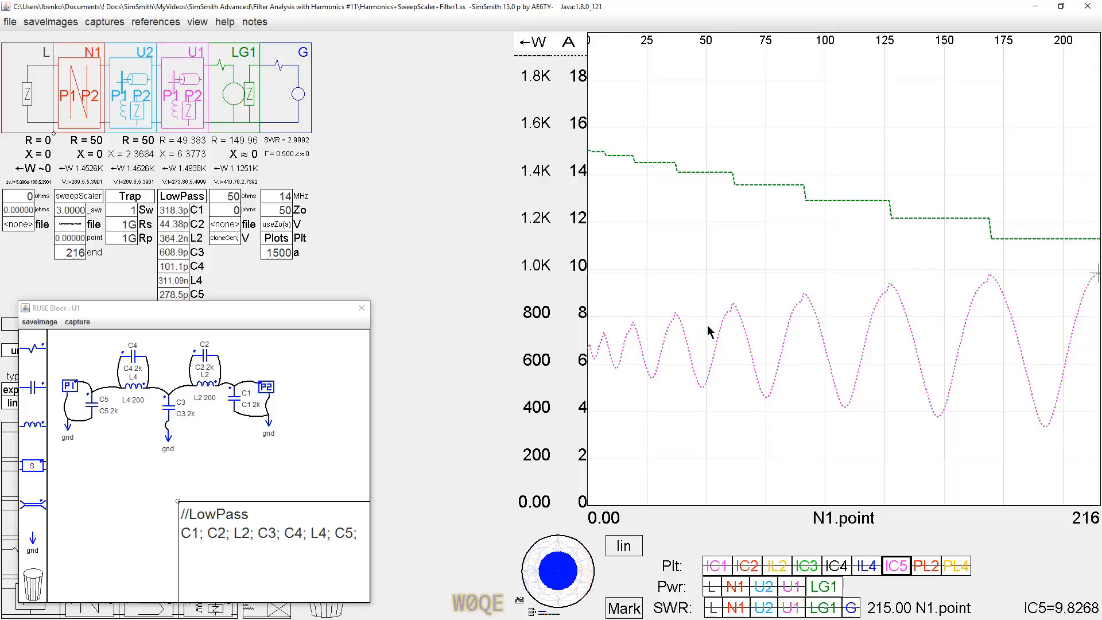
{"action": "left_click", "coordinate": [361, 309]}
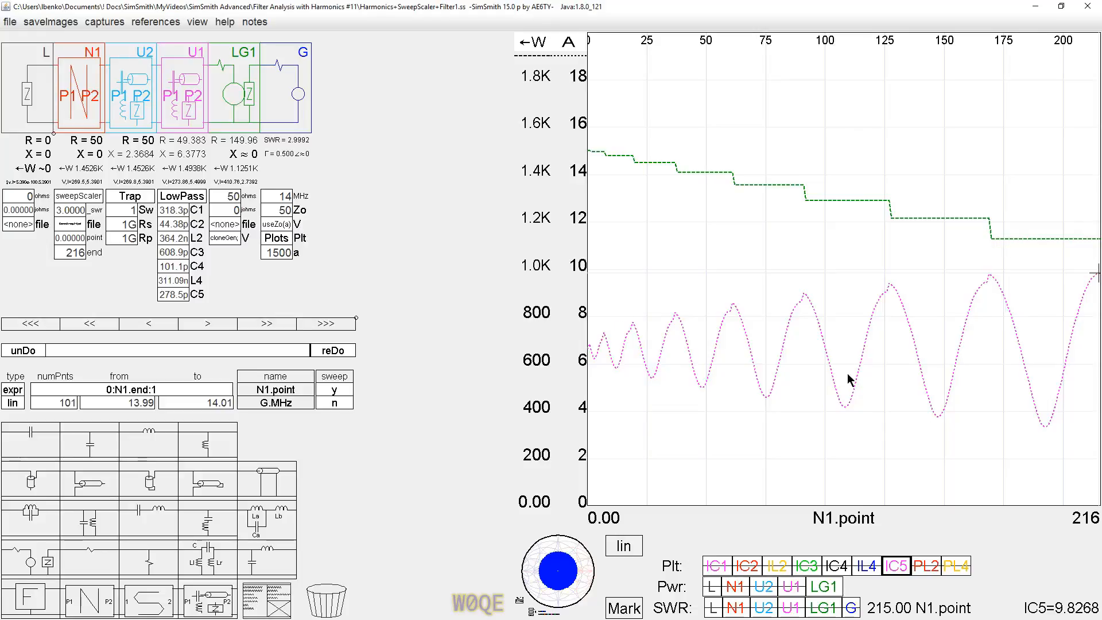
Show the IC1, IC2, IL2, IC3, IL4 and IC4 curves in the plot alongside IC5.
{"action": "left_click", "coordinate": [714, 567]}
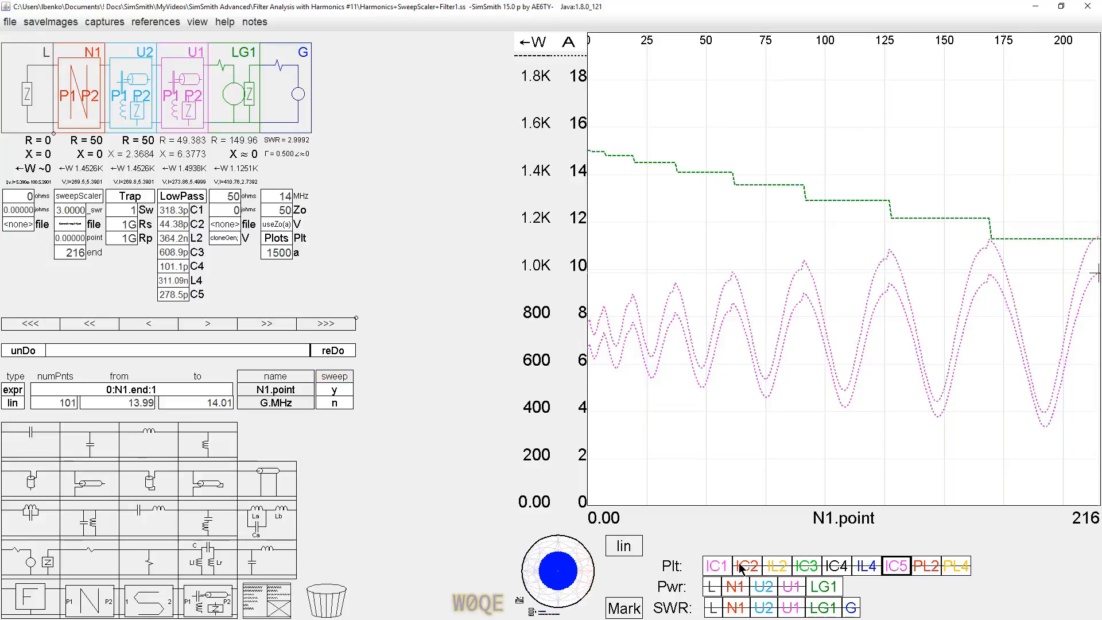
{"action": "left_click", "coordinate": [741, 567]}
{"action": "left_click", "coordinate": [776, 567]}
{"action": "left_click", "coordinate": [806, 567]}
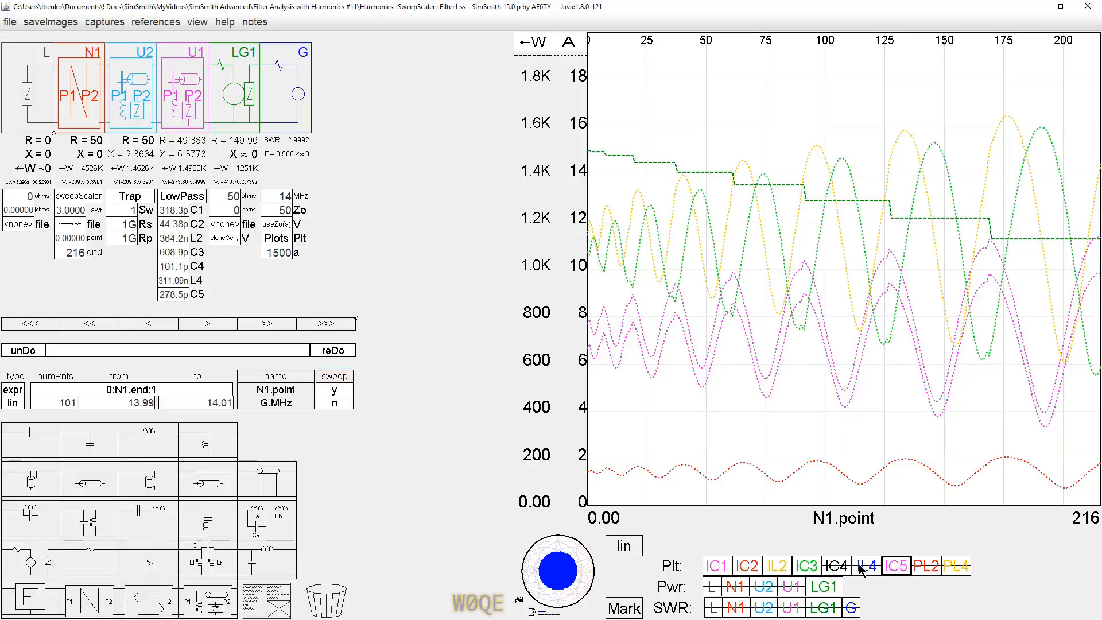
{"action": "left_click", "coordinate": [861, 567]}
{"action": "left_click", "coordinate": [836, 568]}
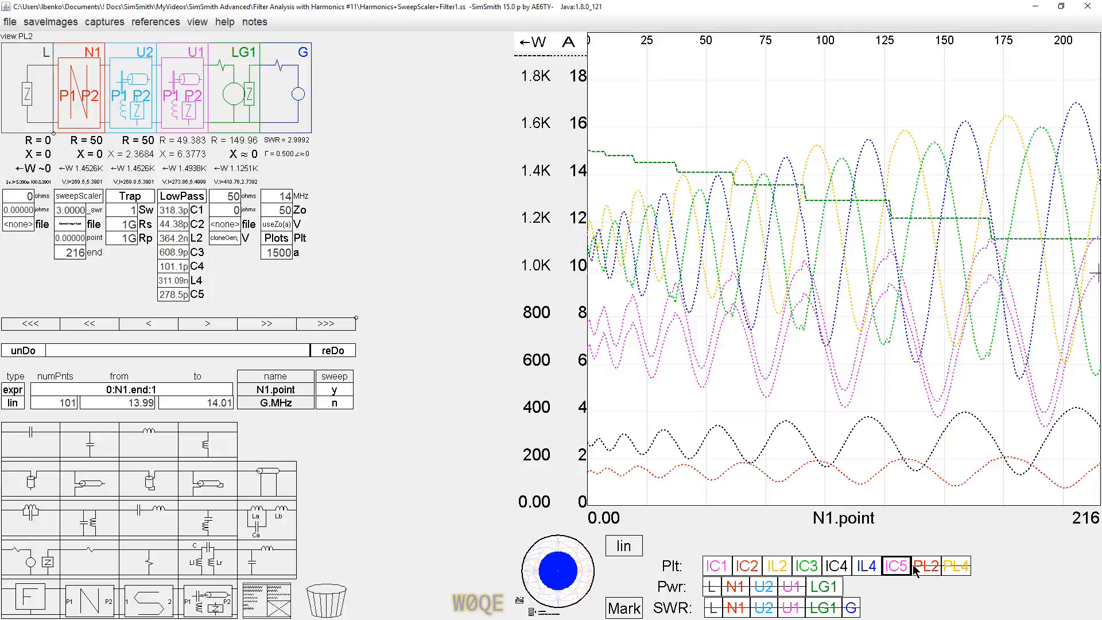
Hide the IL4, IC4, IL2 and IC2 curves so only the shunt capacitor currents IC1, IC3 and IC5 remain.
{"action": "left_click", "coordinate": [866, 564]}
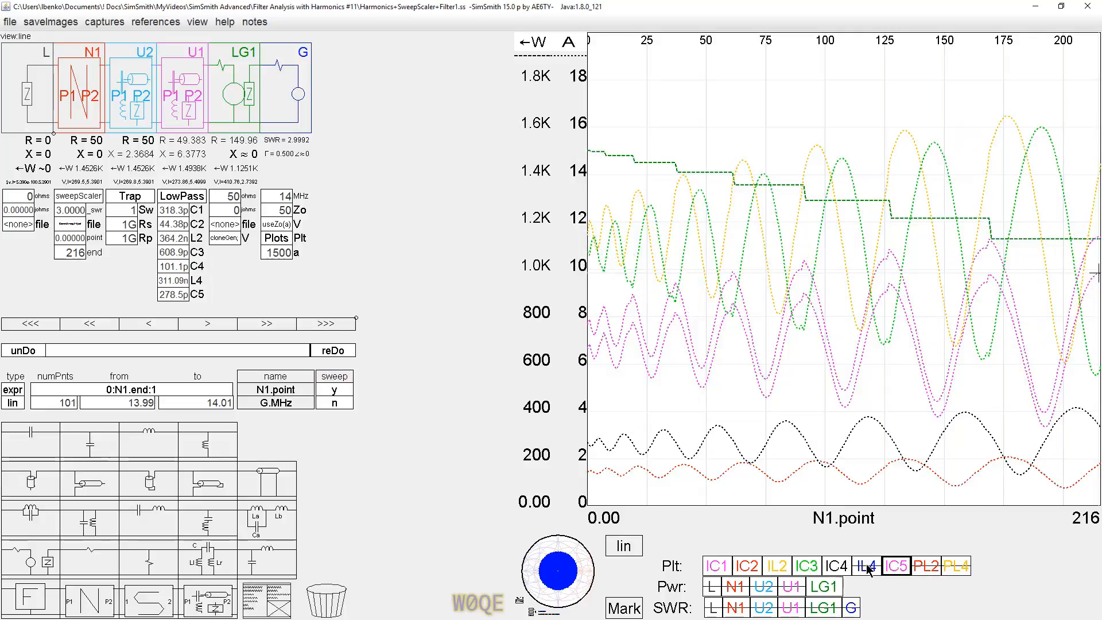
{"action": "left_click", "coordinate": [829, 566]}
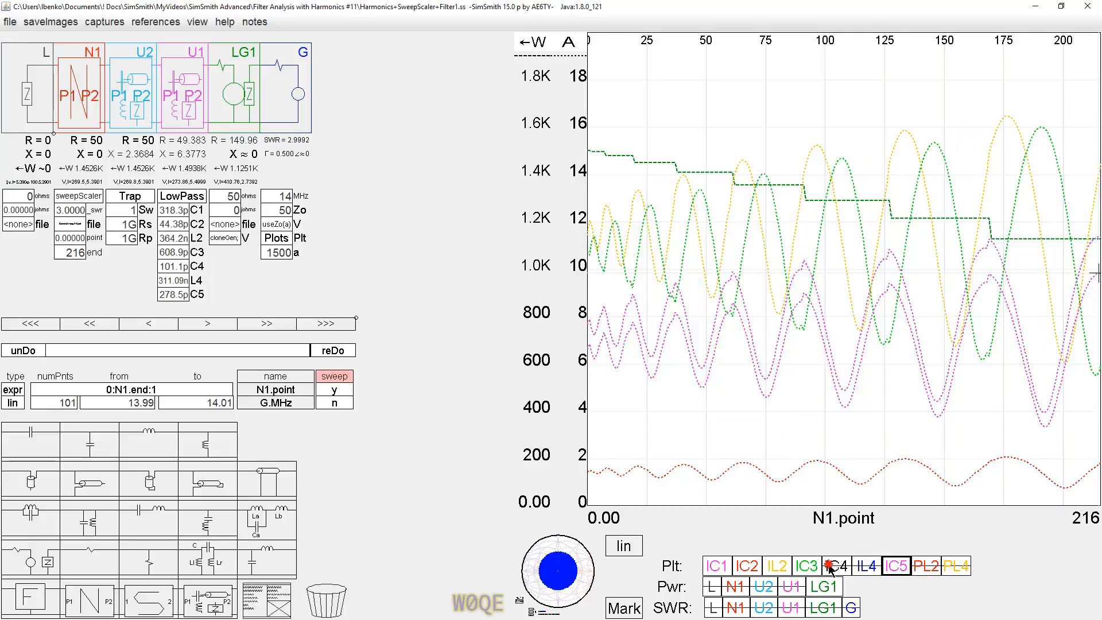
{"action": "left_click", "coordinate": [778, 566]}
{"action": "left_click", "coordinate": [745, 566]}
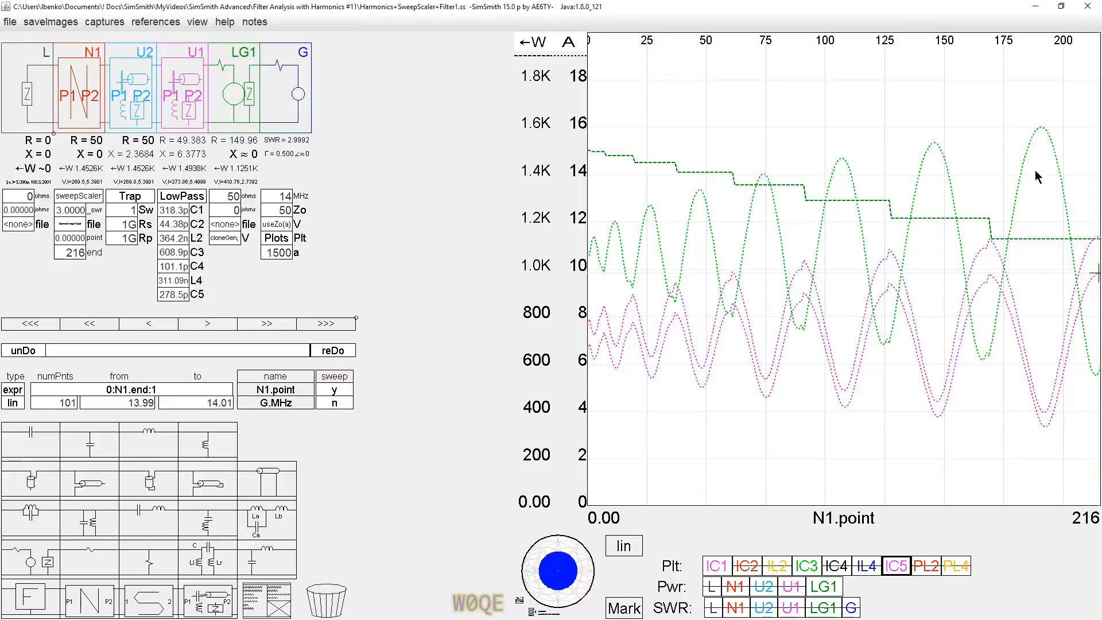
Read IC3 at its highest peak at N1.point 191 and IC1 at its peak around N1.point 169 and 170.
{"action": "left_click", "coordinate": [1042, 128]}
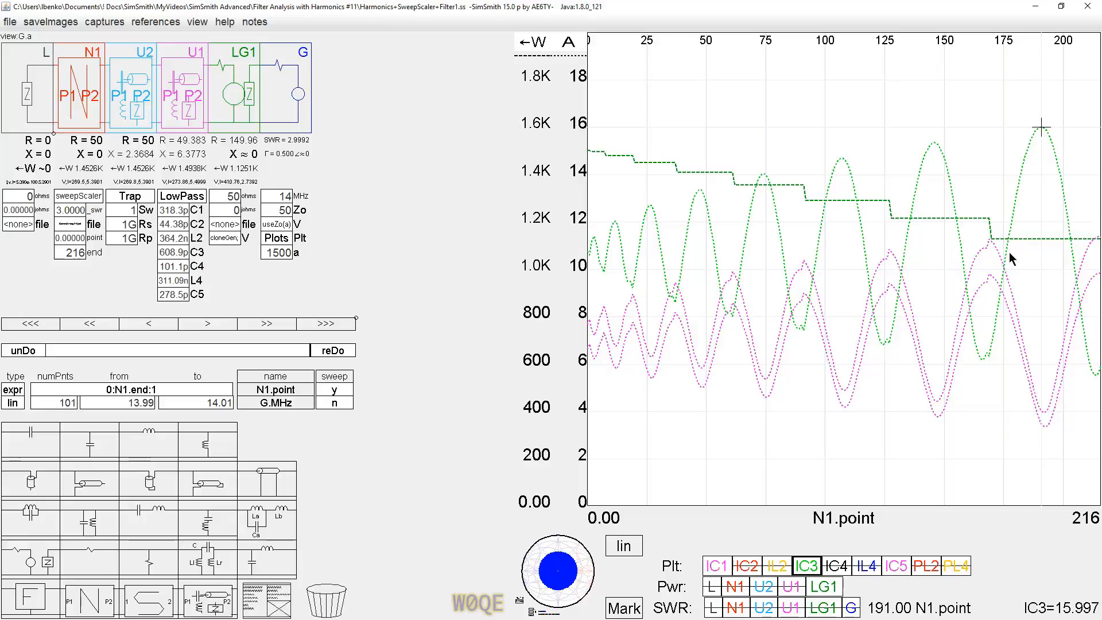
{"action": "left_click", "coordinate": [989, 240]}
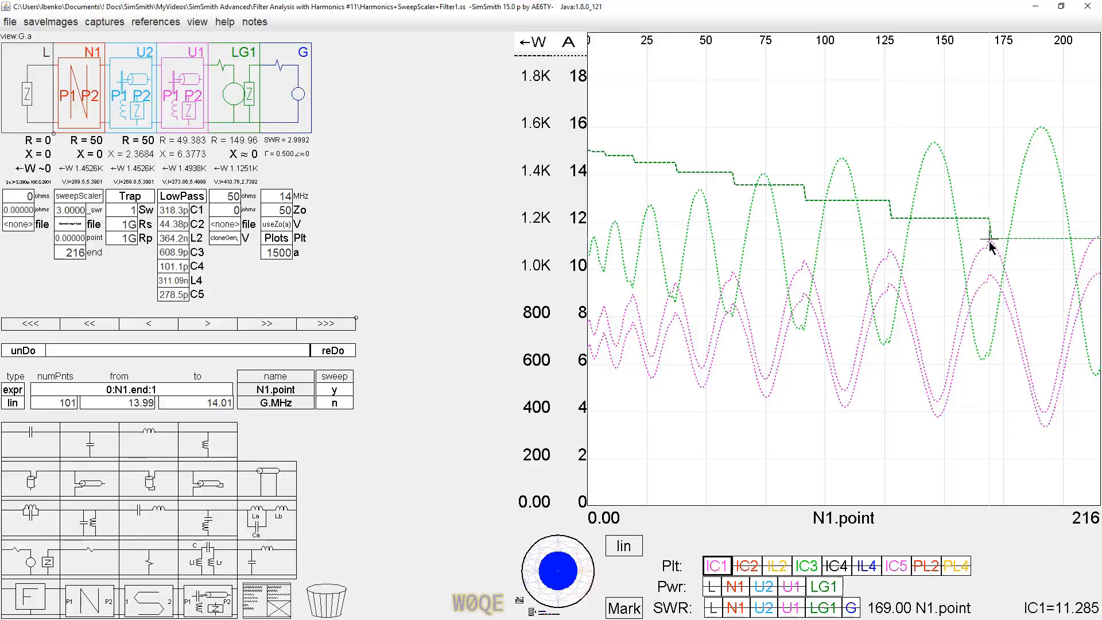
{"action": "left_click", "coordinate": [990, 242]}
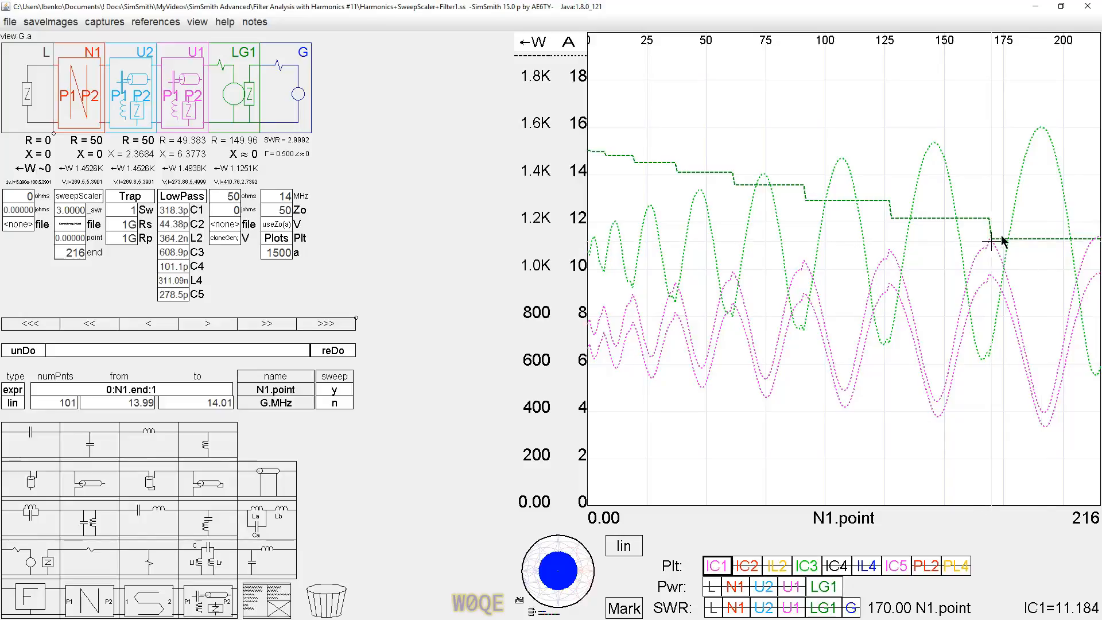